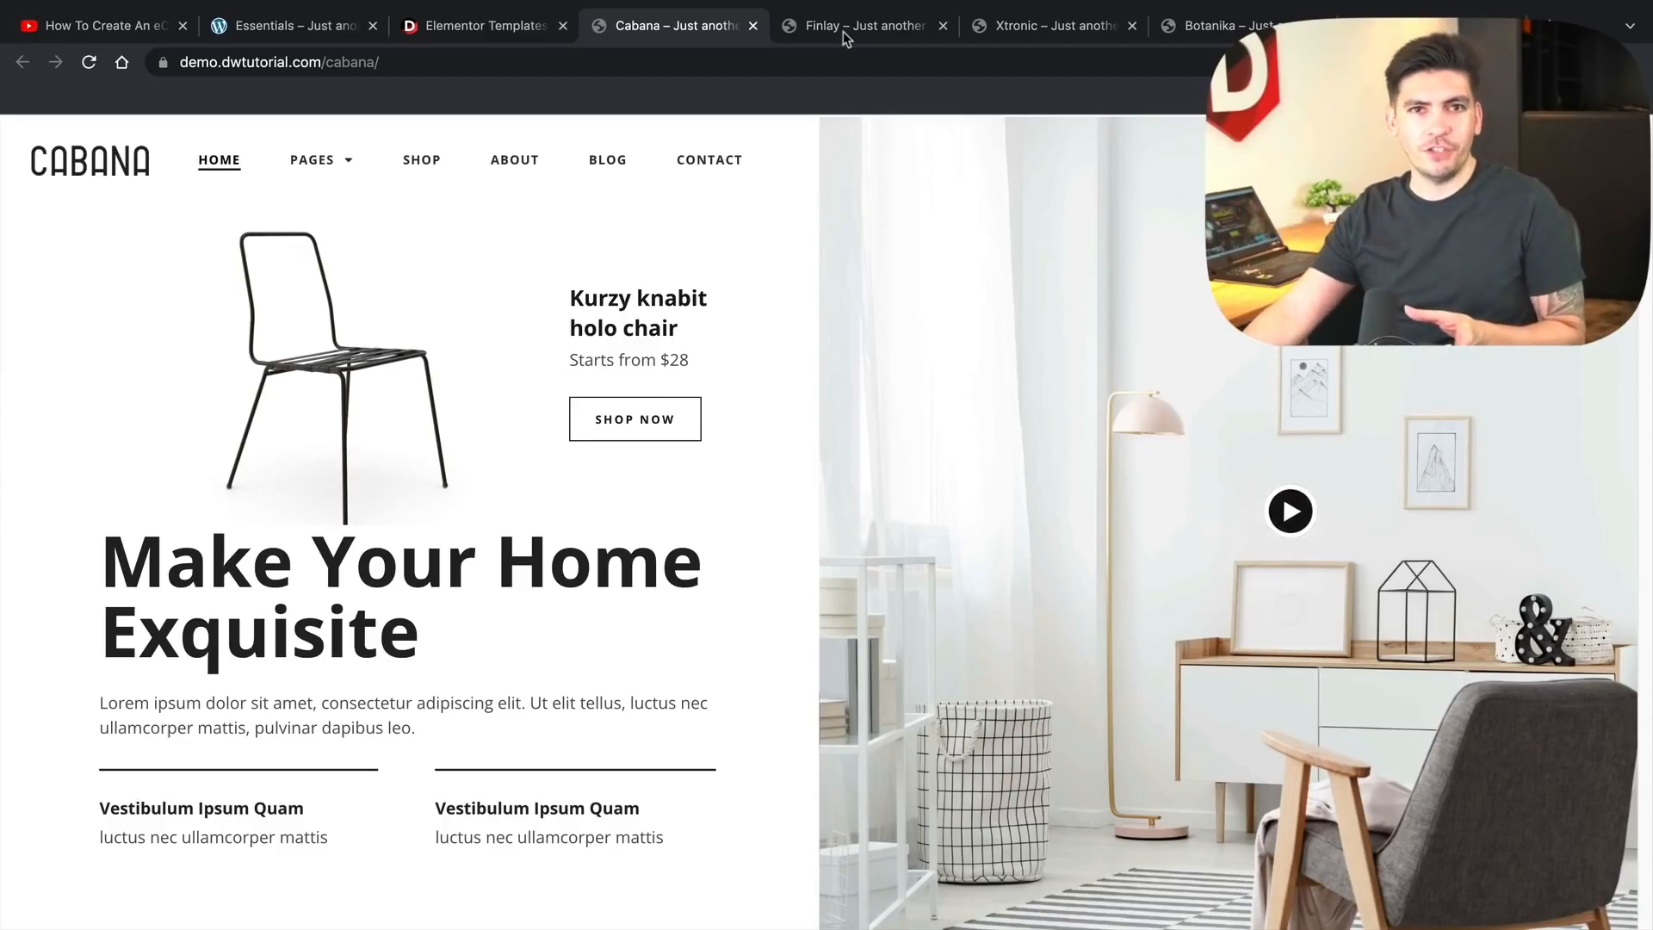
- Browse the Finlay demo's Pages > Shop Page and Product Page menus, then move to the Xtronic demo
{"action": "left_click", "coordinate": [844, 35]}
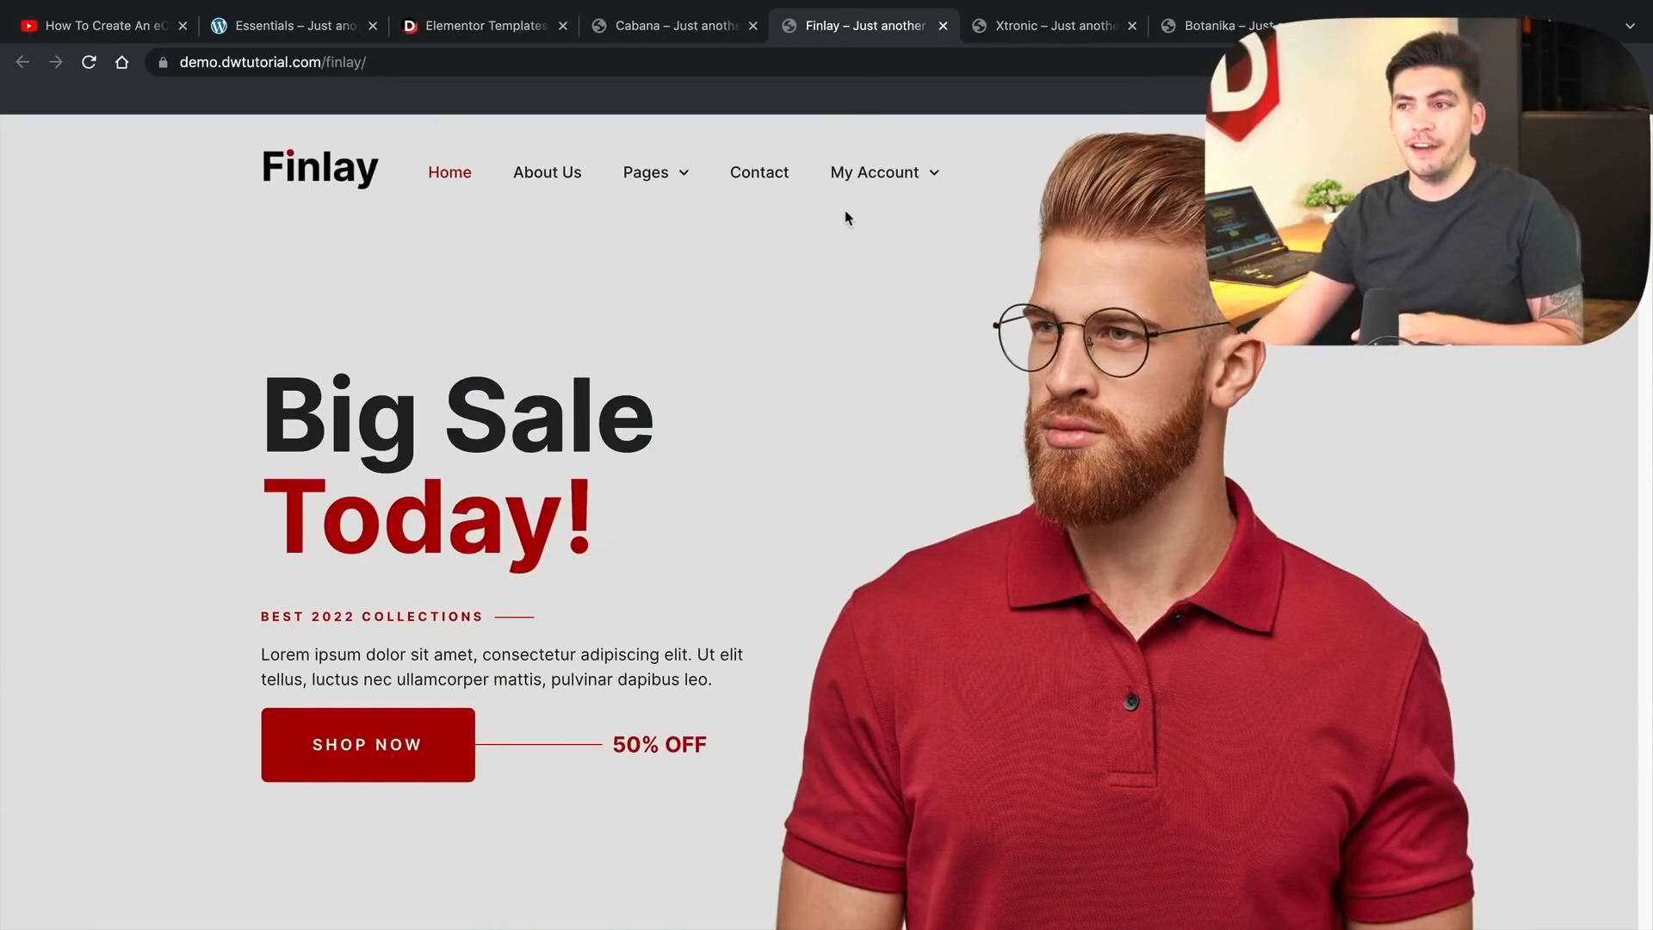
{"action": "mouse_move", "coordinate": [673, 181]}
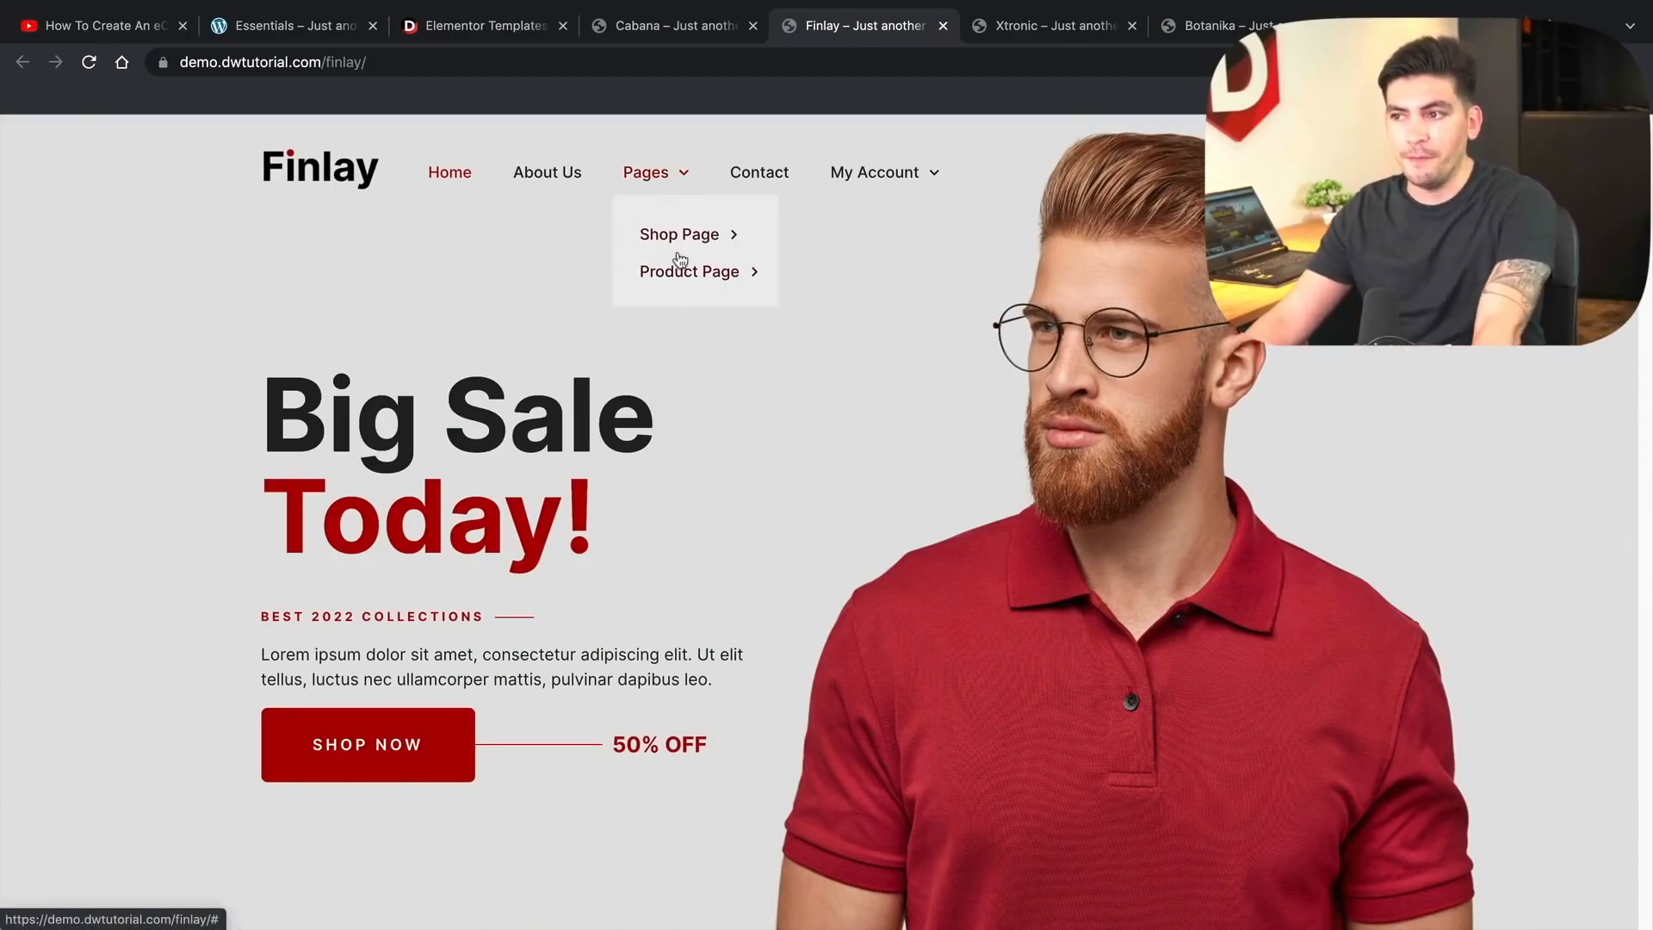
{"action": "mouse_move", "coordinate": [681, 253]}
{"action": "mouse_move", "coordinate": [688, 280]}
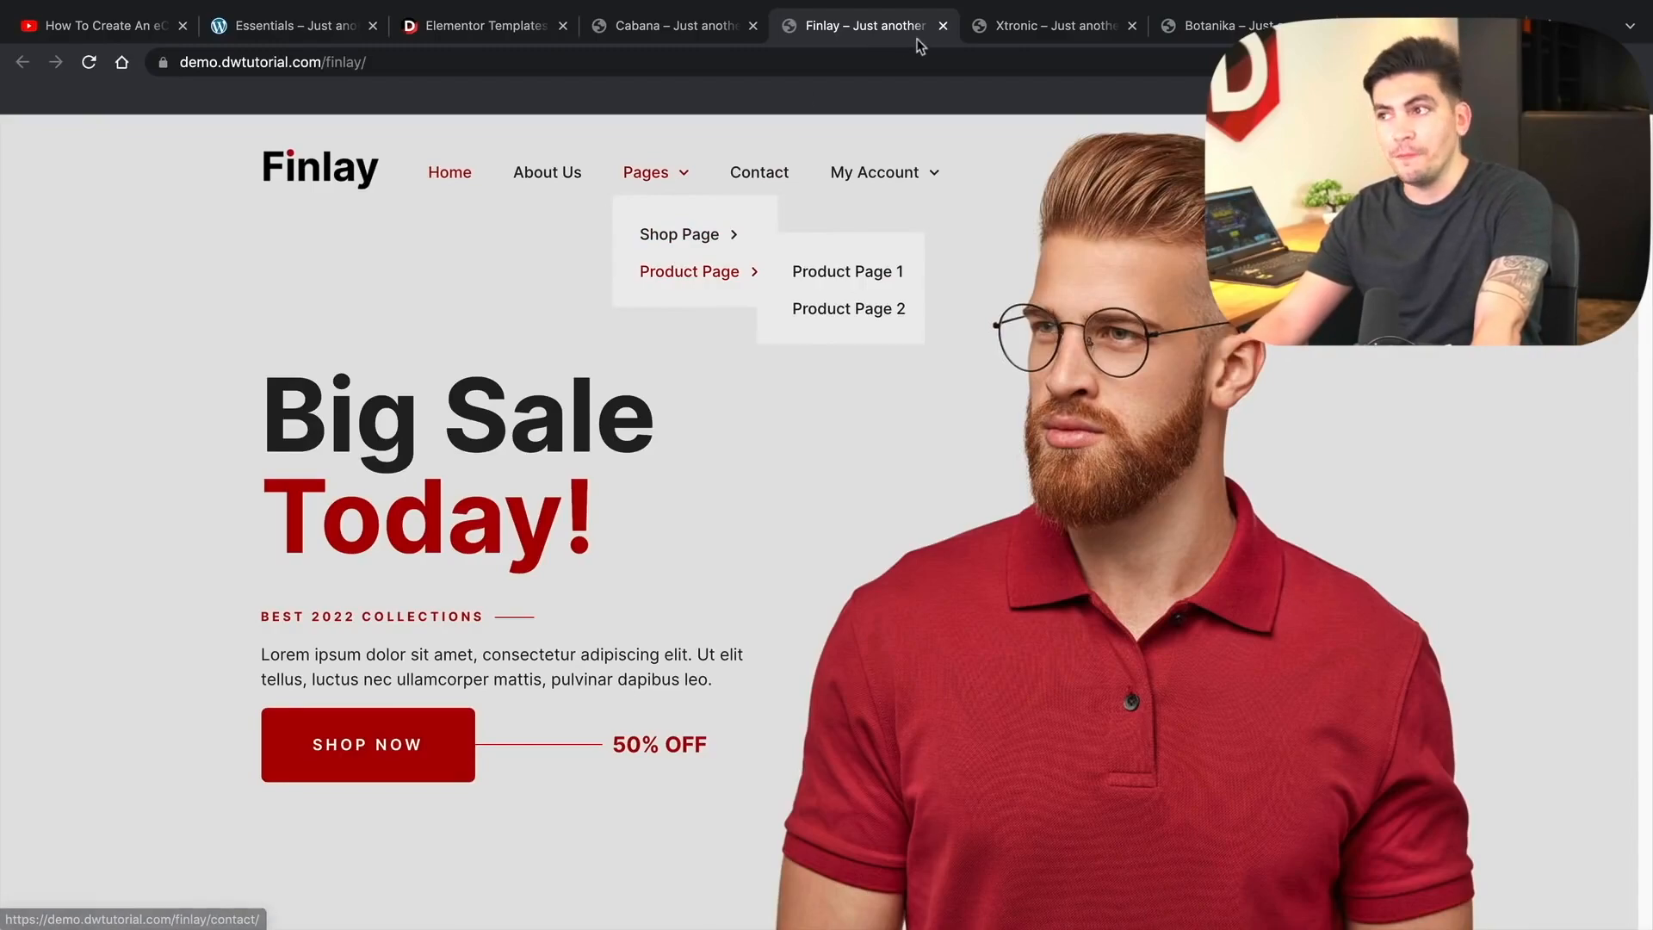
{"action": "left_click", "coordinate": [983, 28]}
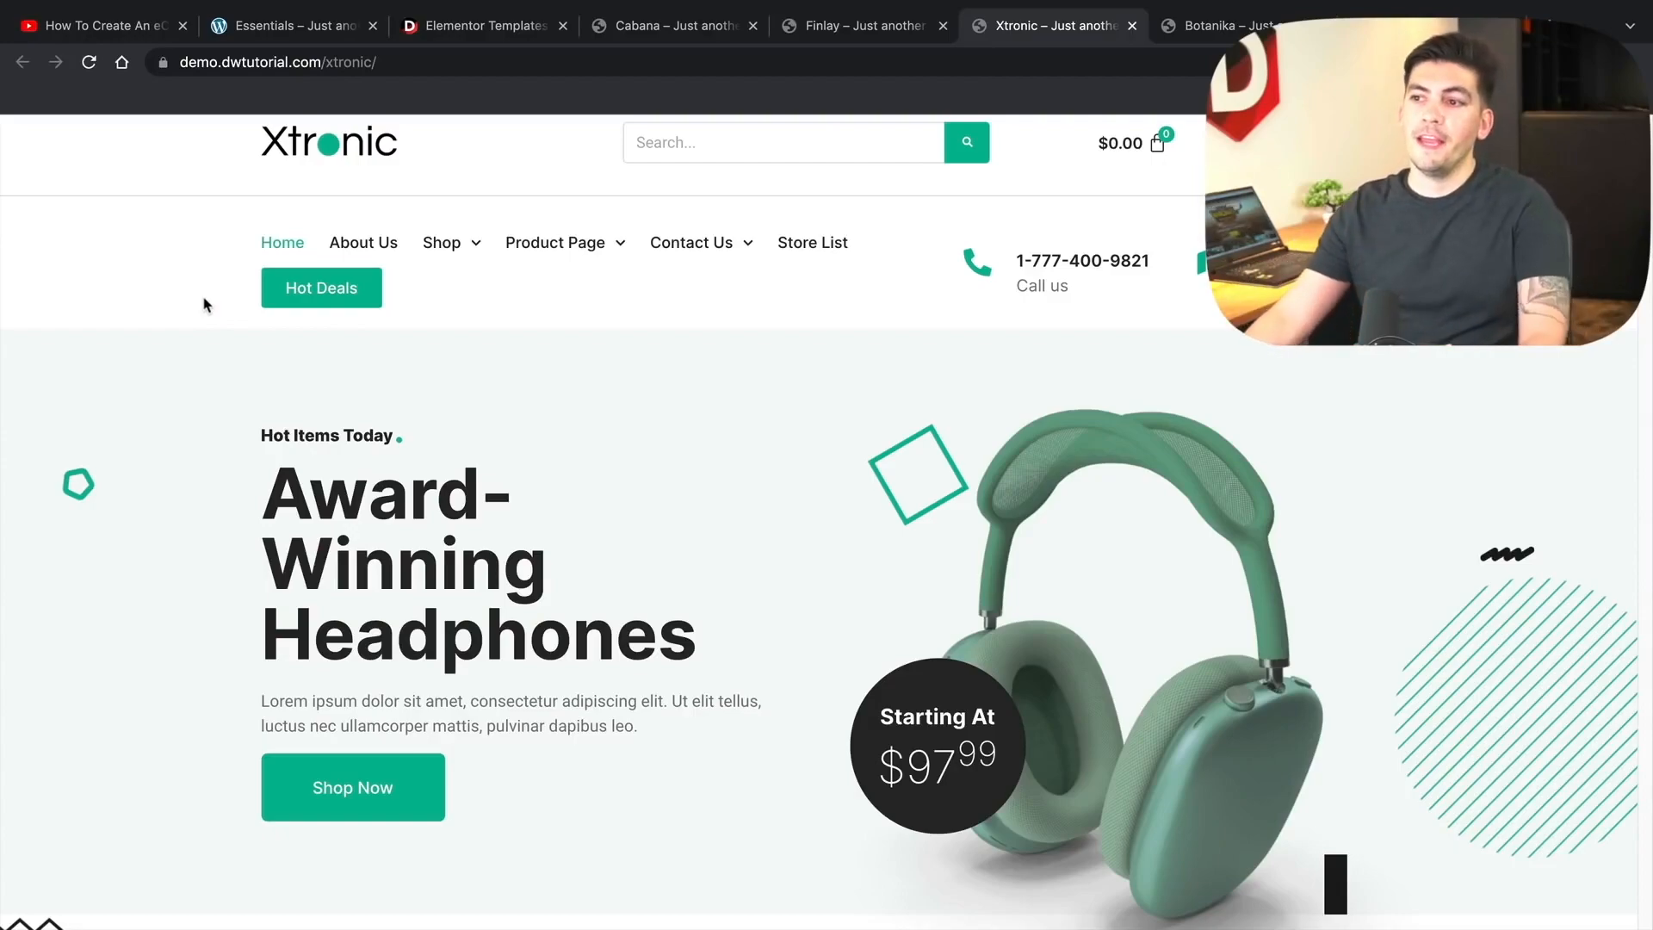
{"action": "mouse_move", "coordinate": [441, 254]}
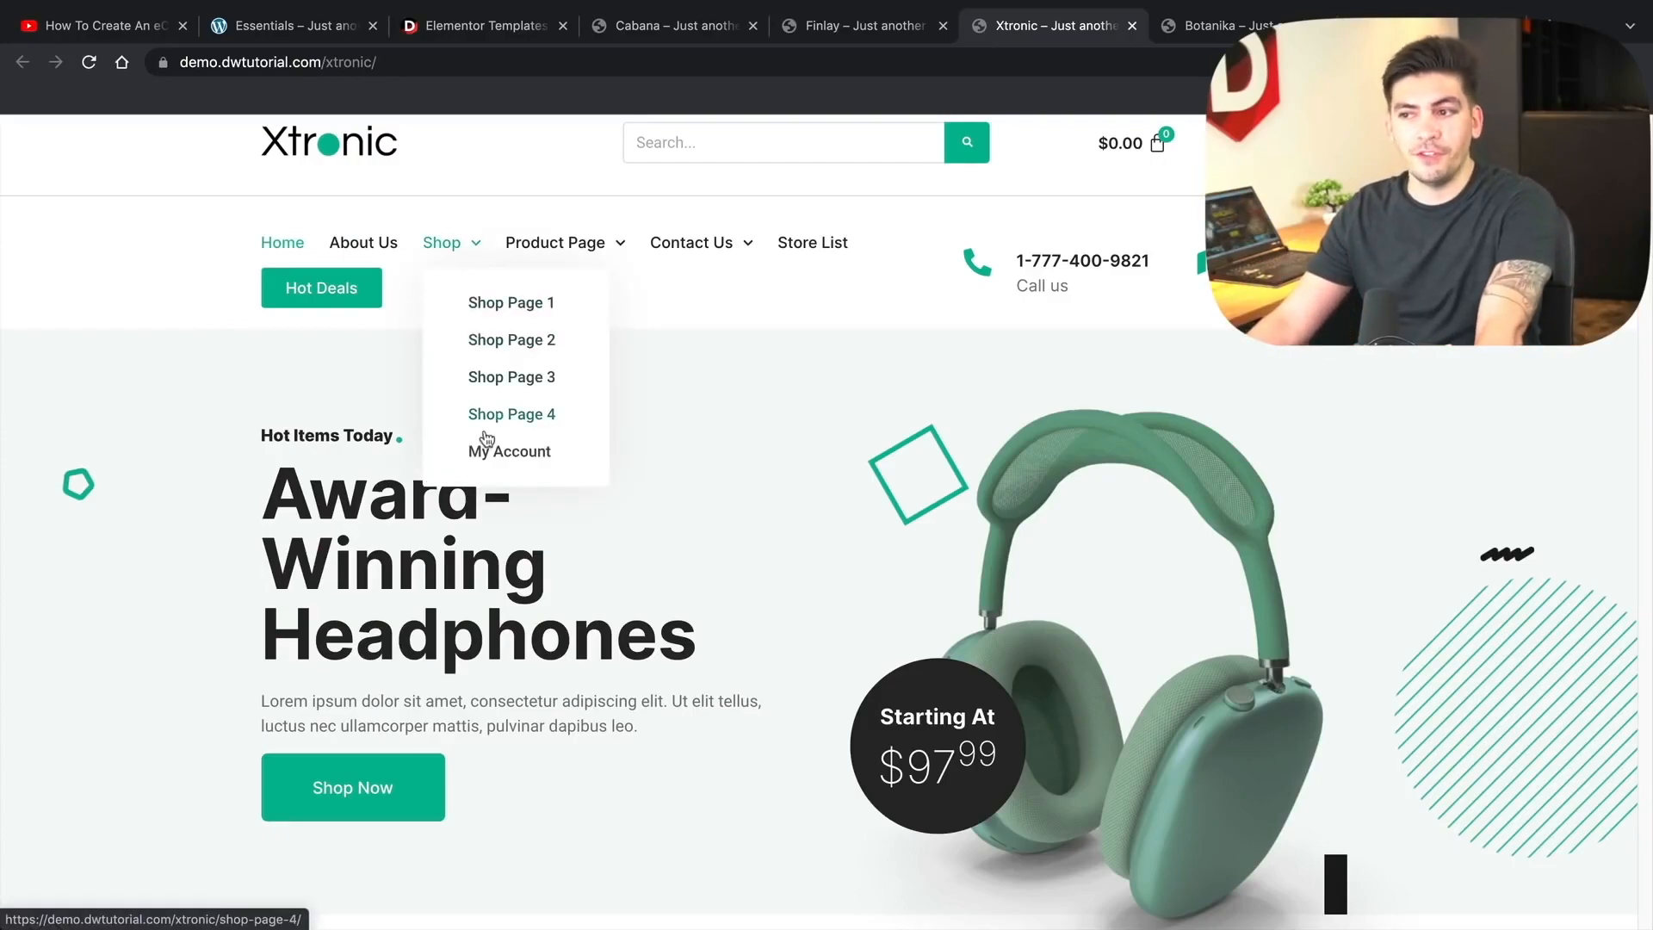
{"action": "left_click", "coordinate": [484, 306]}
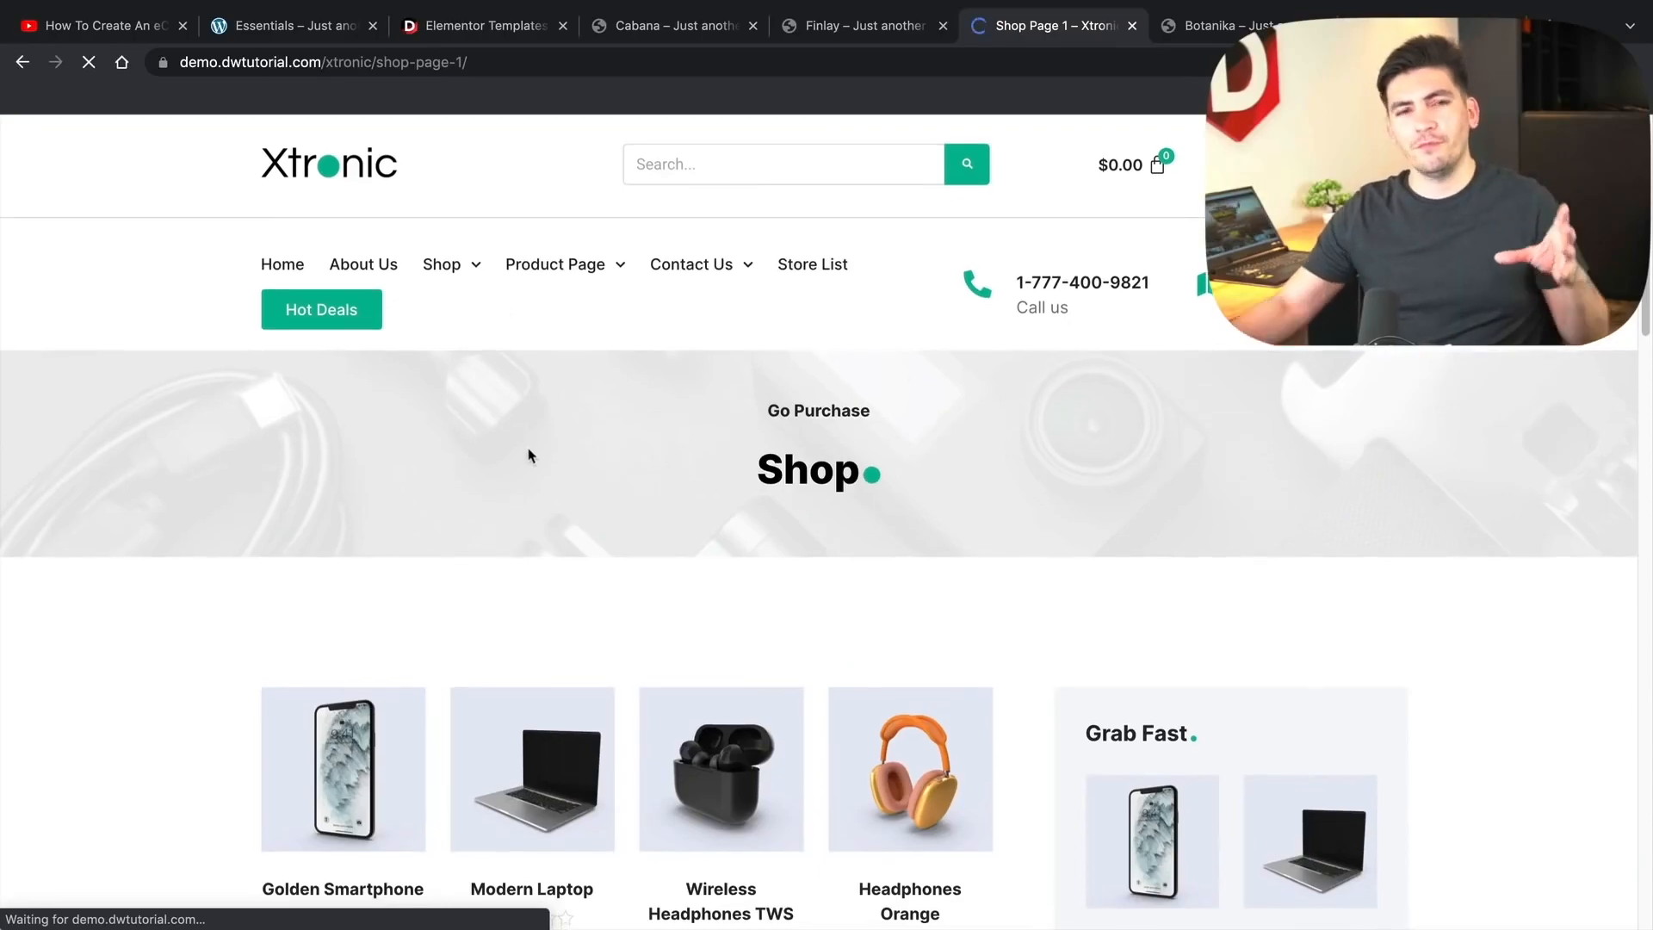
{"action": "scroll", "coordinate": [529, 456], "scroll_direction": "down", "scroll_amount": 8}
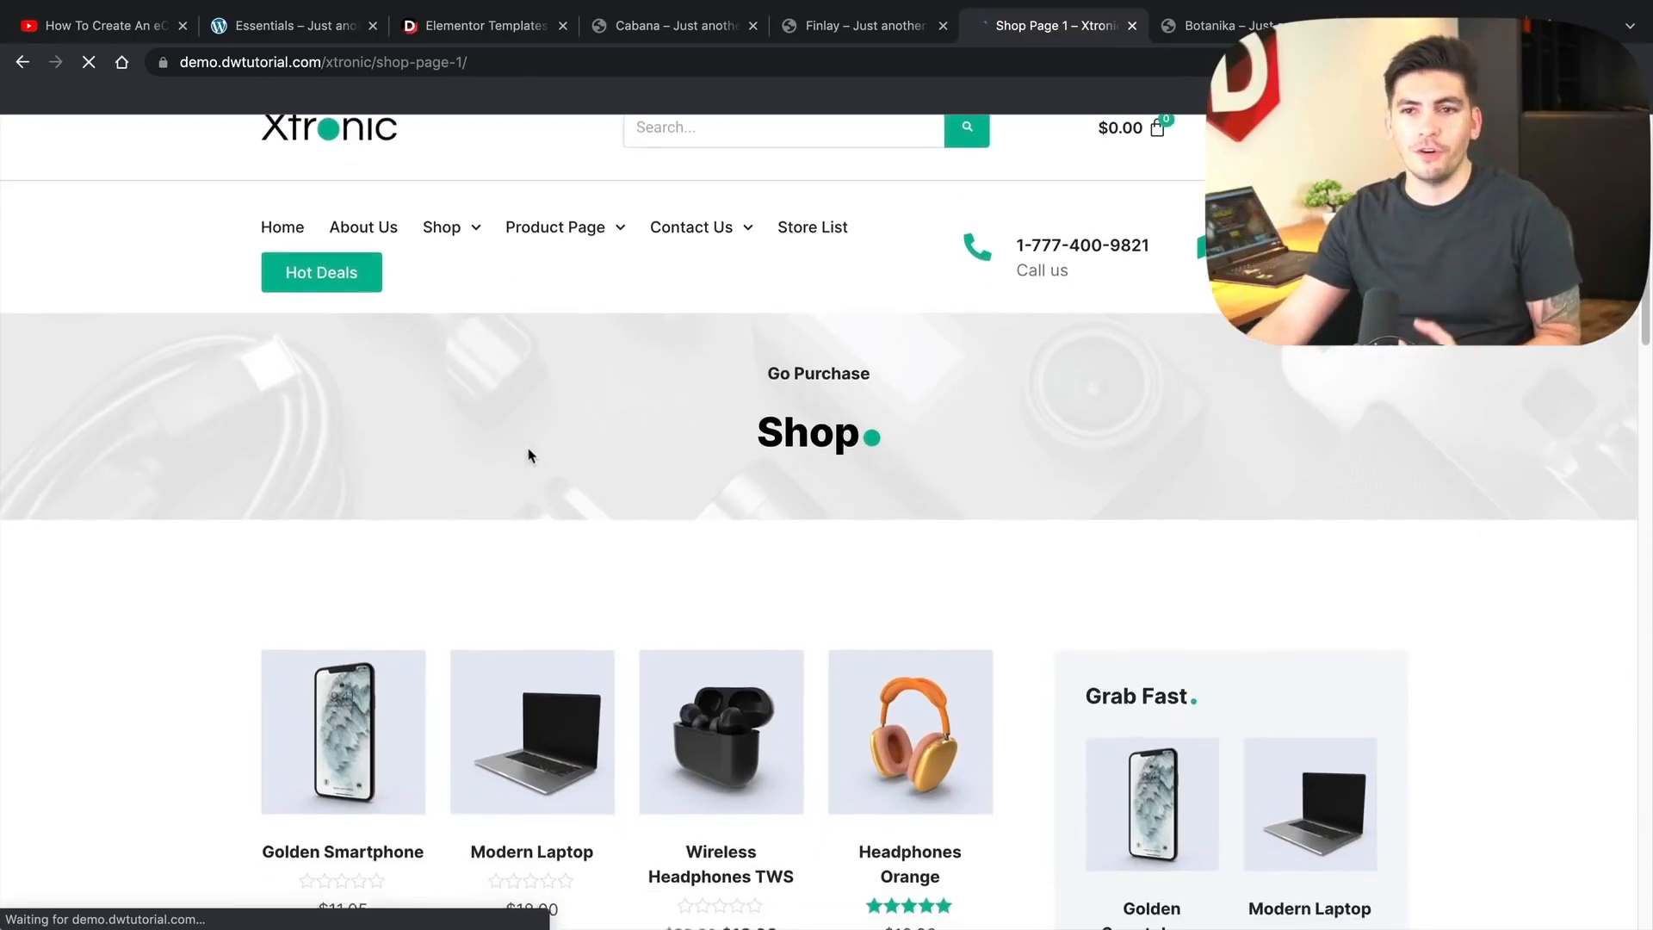
{"action": "scroll", "coordinate": [528, 460], "scroll_direction": "down", "scroll_amount": 7}
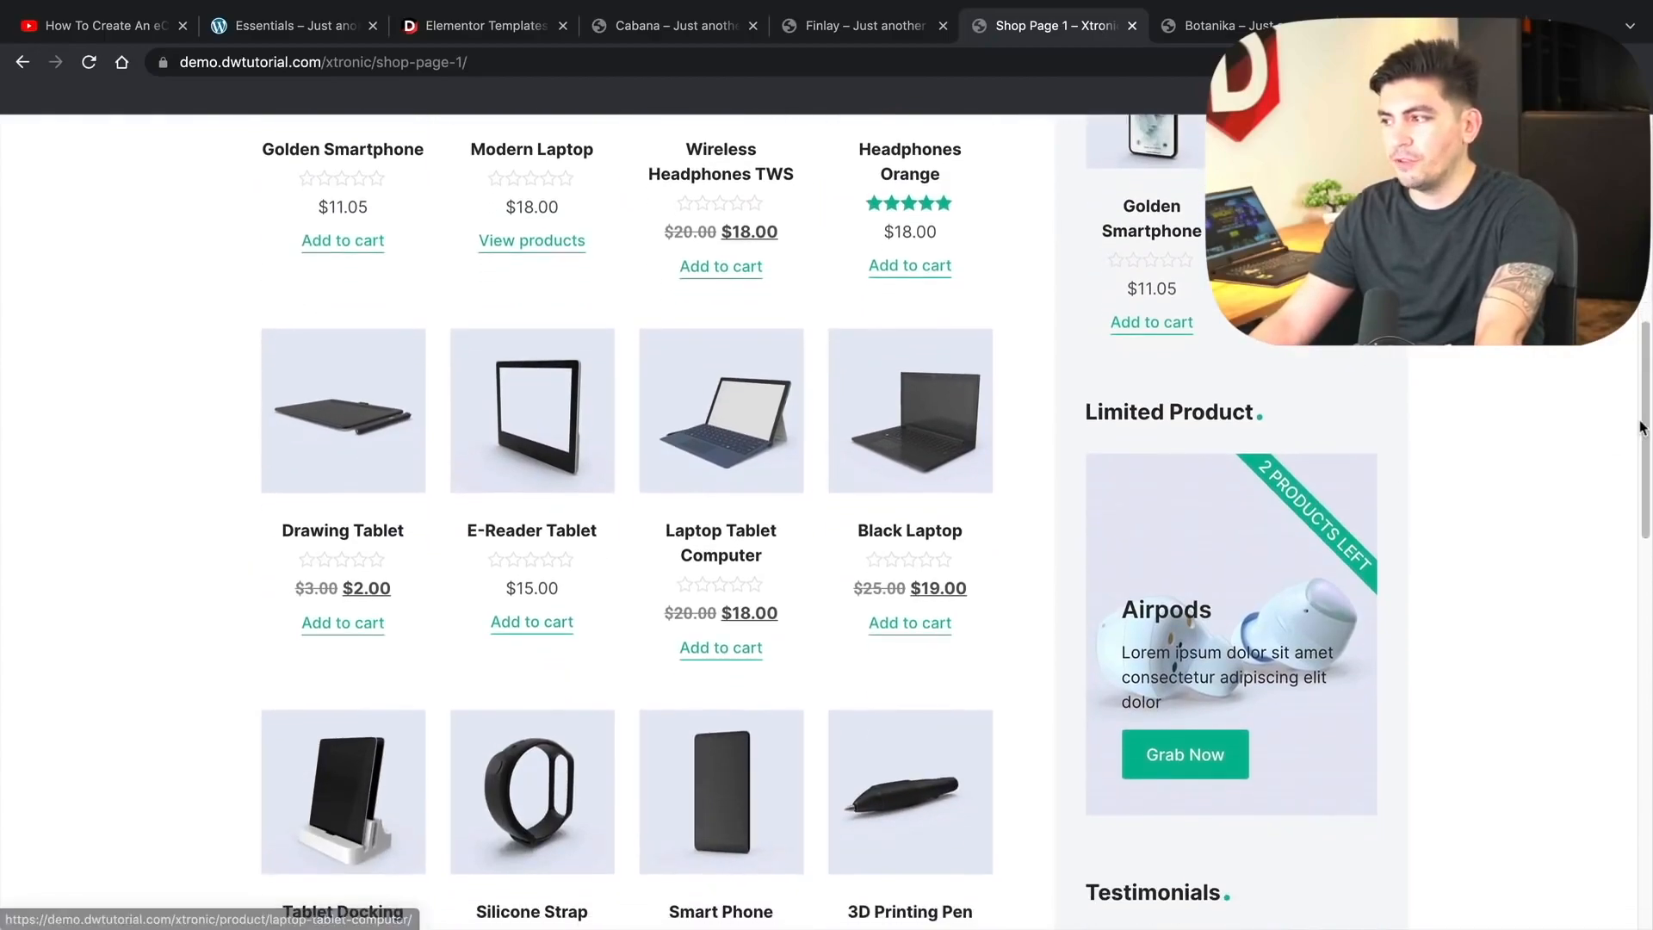
{"action": "scroll", "coordinate": [1629, 607], "scroll_direction": "down", "scroll_amount": 9}
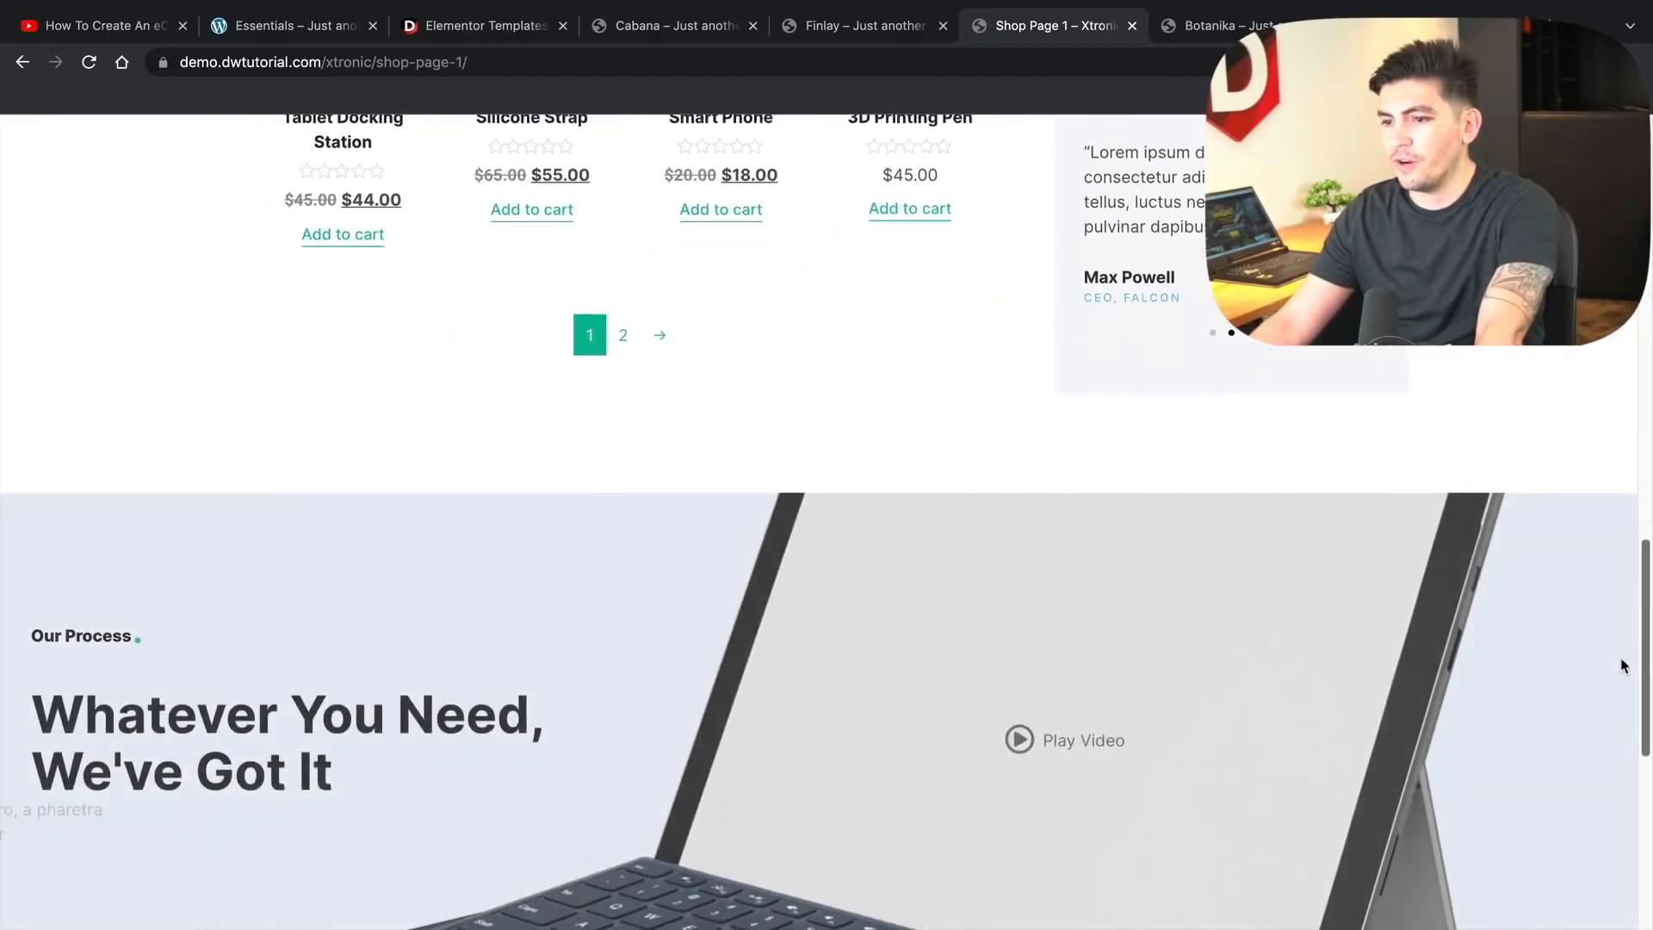
{"action": "scroll", "coordinate": [1627, 787], "scroll_direction": "up", "scroll_amount": 20}
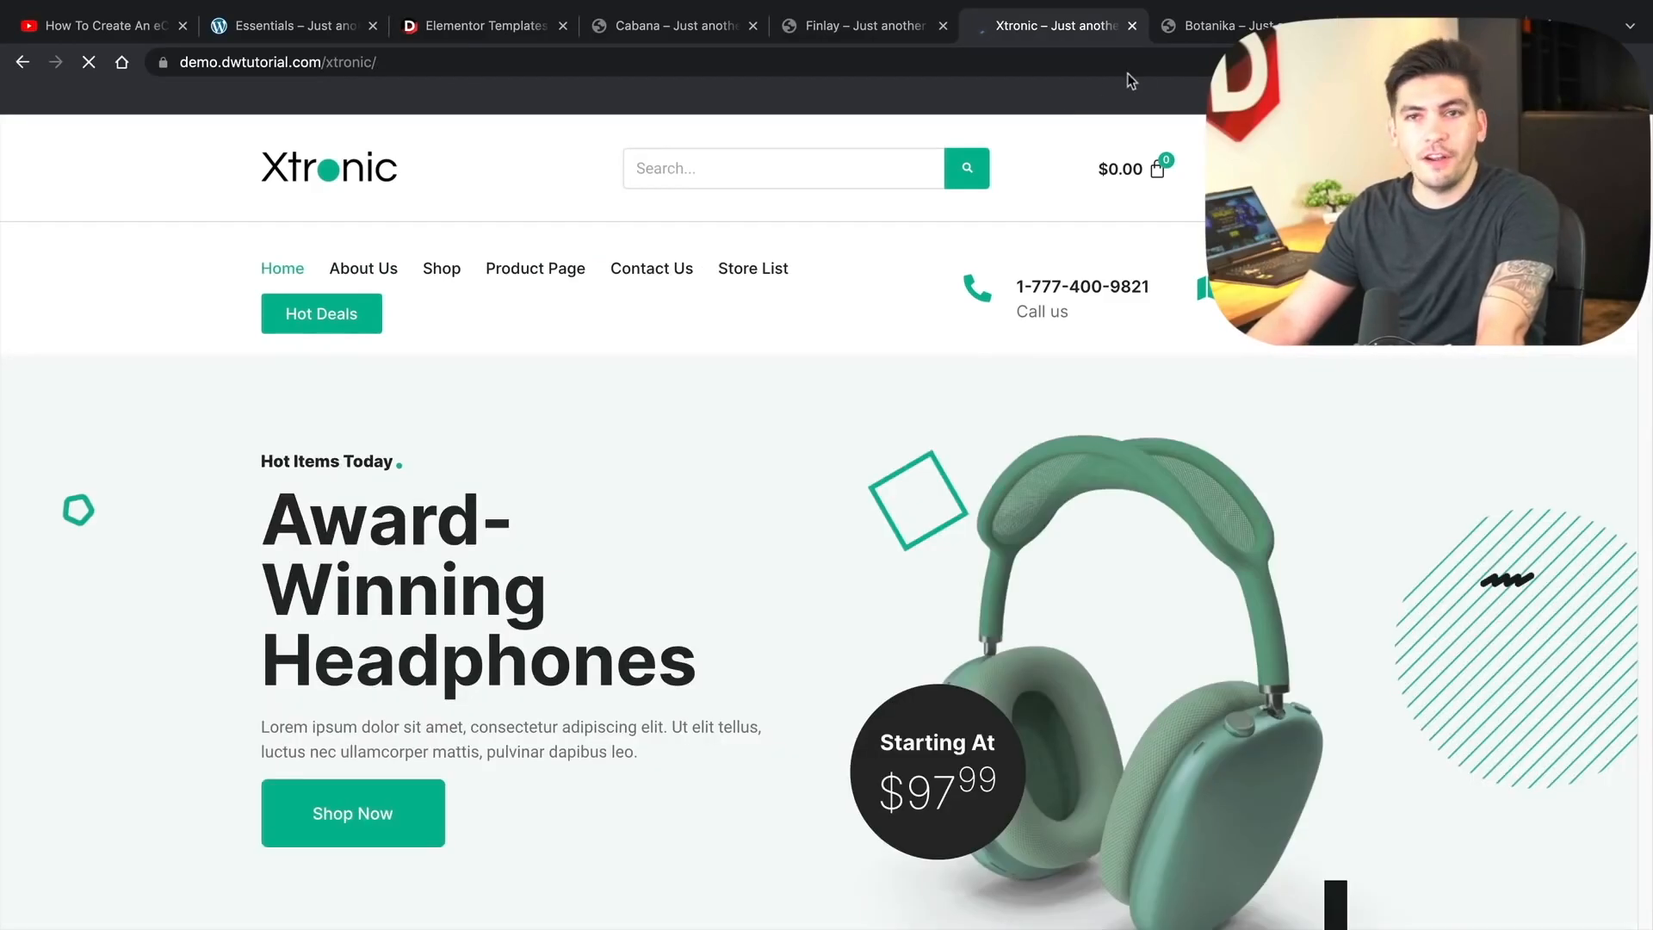
- Browse the Botanika demo homepage, opening and closing its side info panel
{"action": "left_click", "coordinate": [1247, 28]}
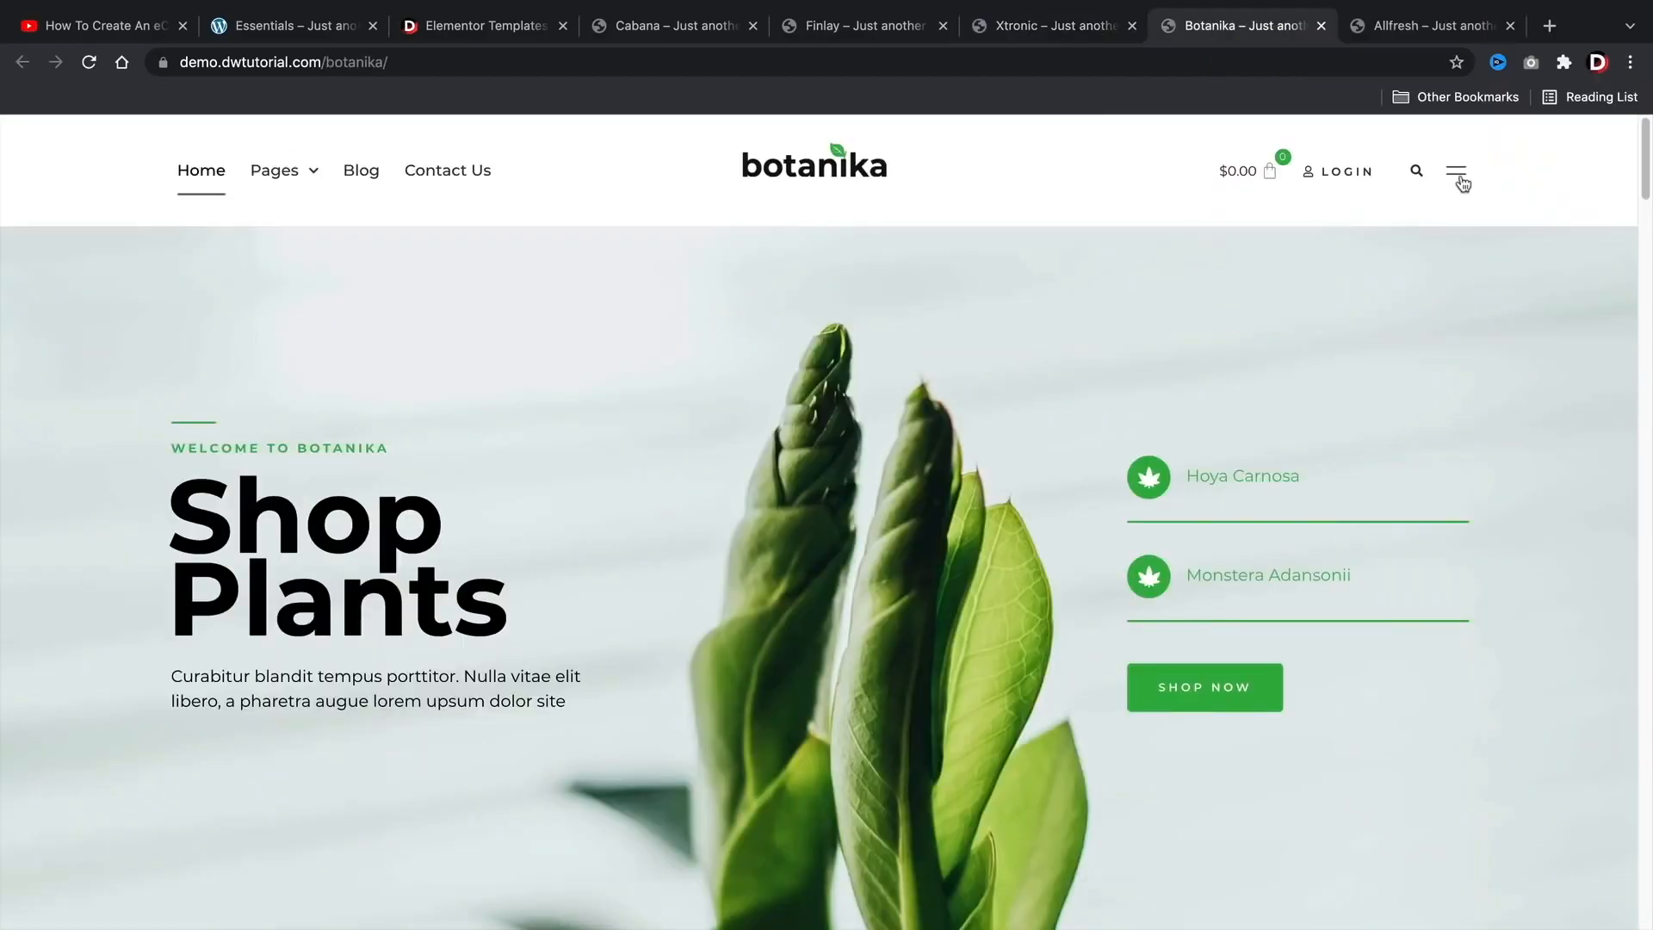
{"action": "left_click", "coordinate": [1457, 173]}
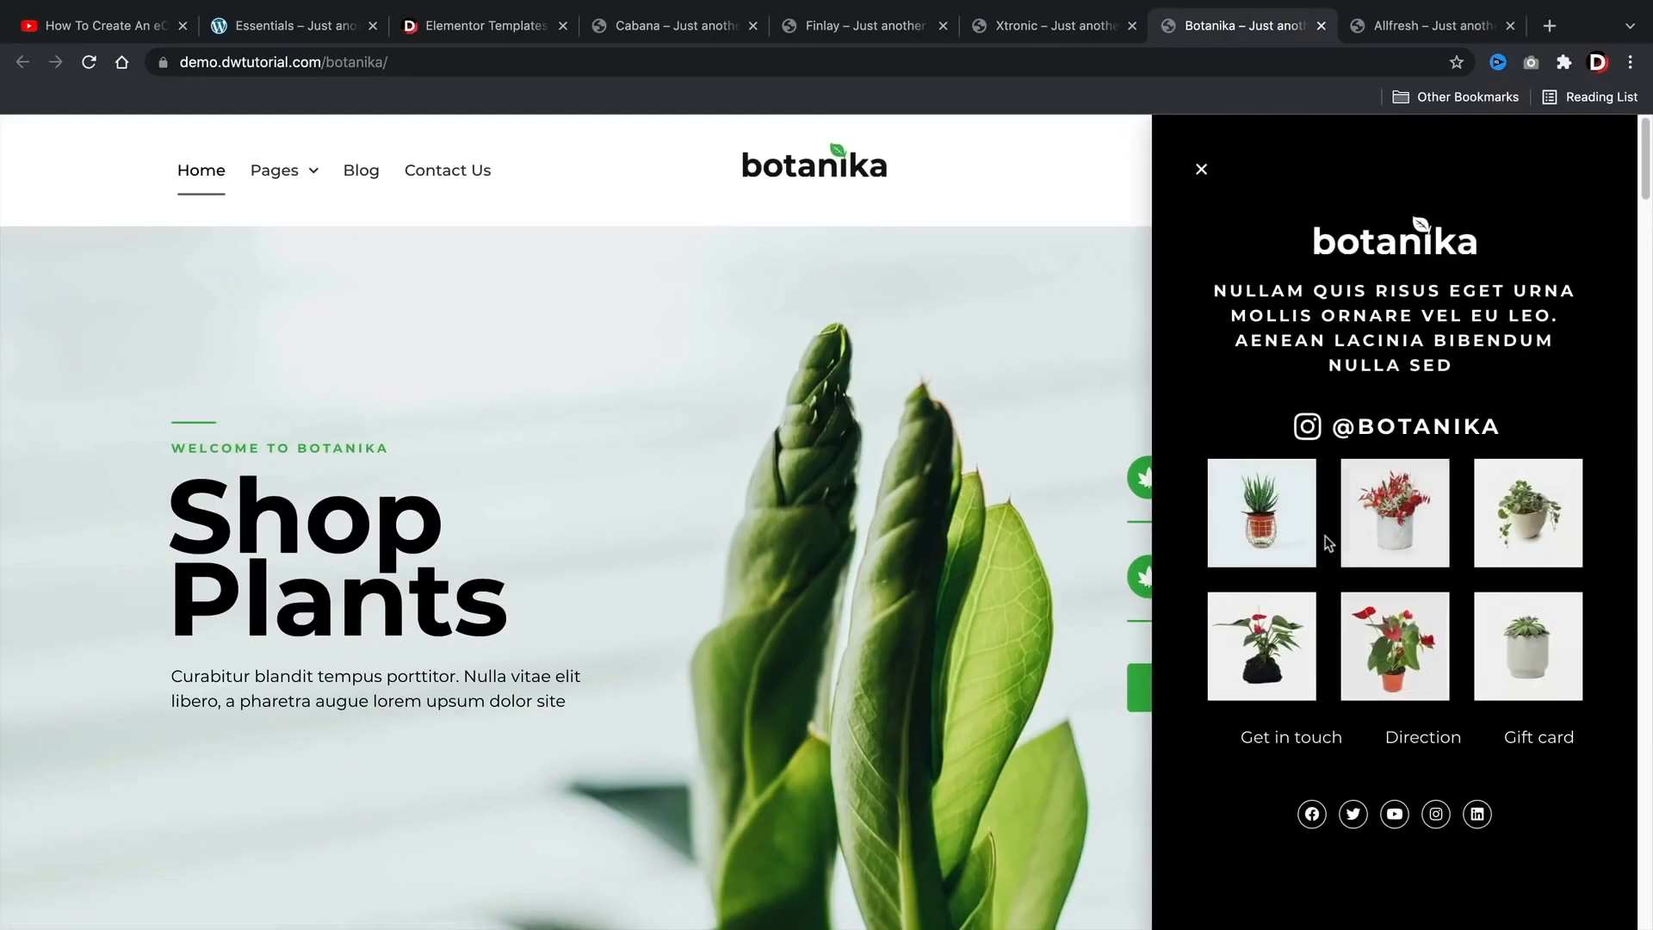
{"action": "scroll", "coordinate": [1094, 541], "scroll_direction": "down", "scroll_amount": 2}
{"action": "scroll", "coordinate": [1093, 539], "scroll_direction": "down", "scroll_amount": 6}
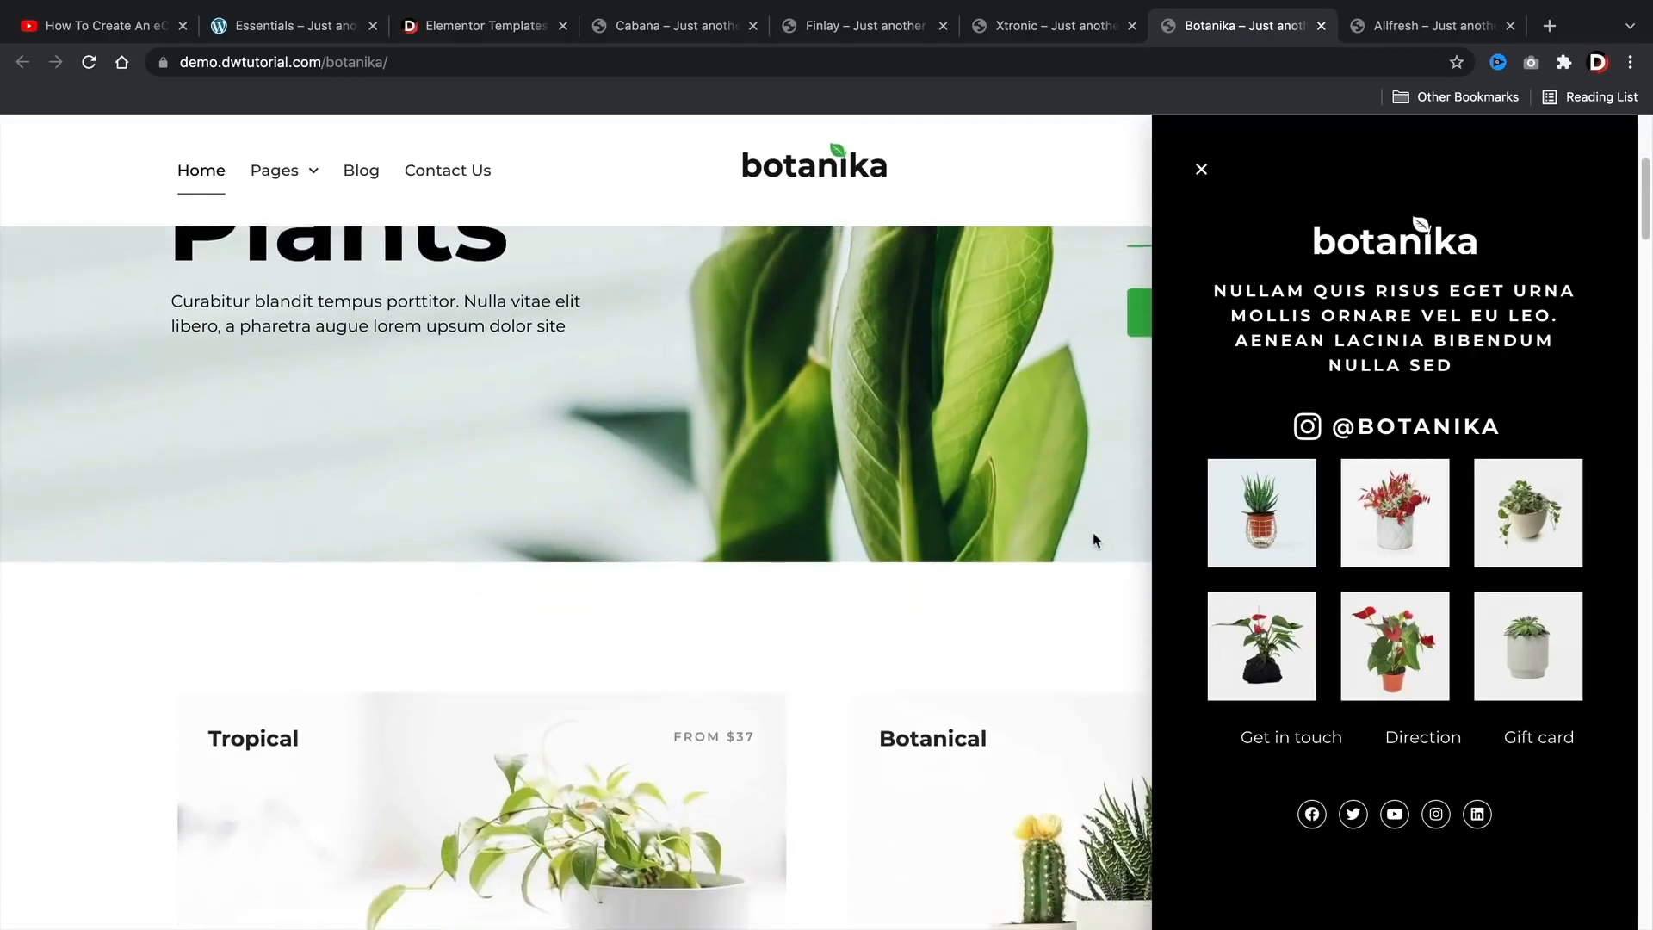
{"action": "left_click", "coordinate": [1201, 172]}
{"action": "left_click_drag", "start_coordinate": [1641, 258], "coordinate": [1645, 346]}
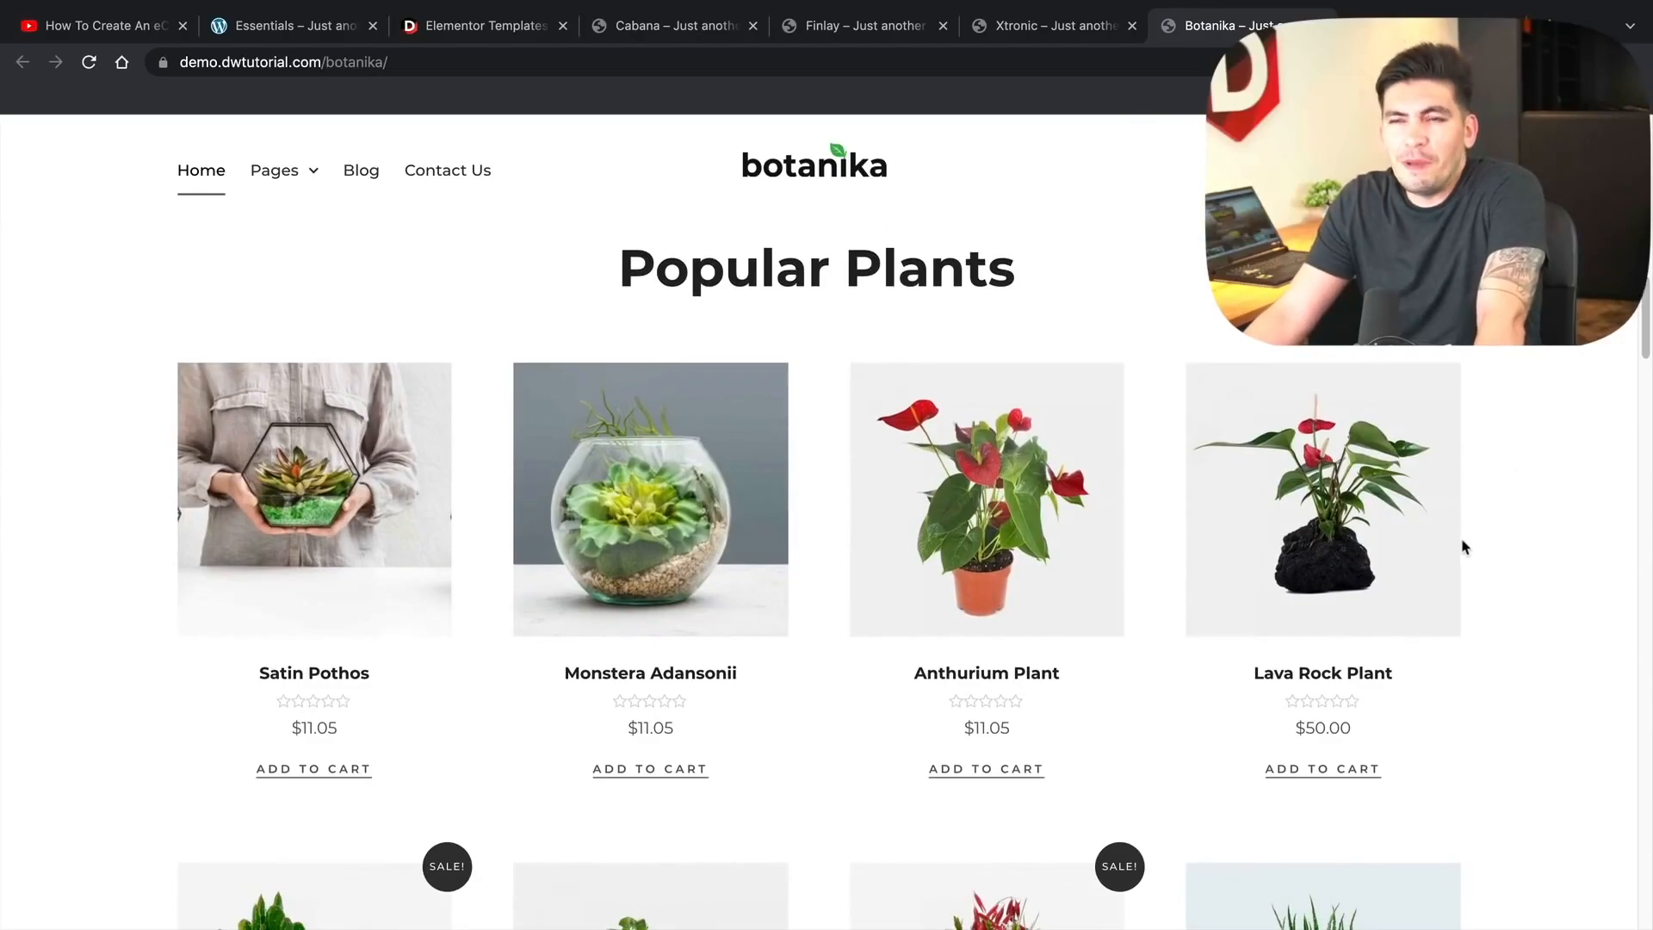
{"action": "scroll", "coordinate": [1463, 549], "scroll_direction": "down", "scroll_amount": 3}
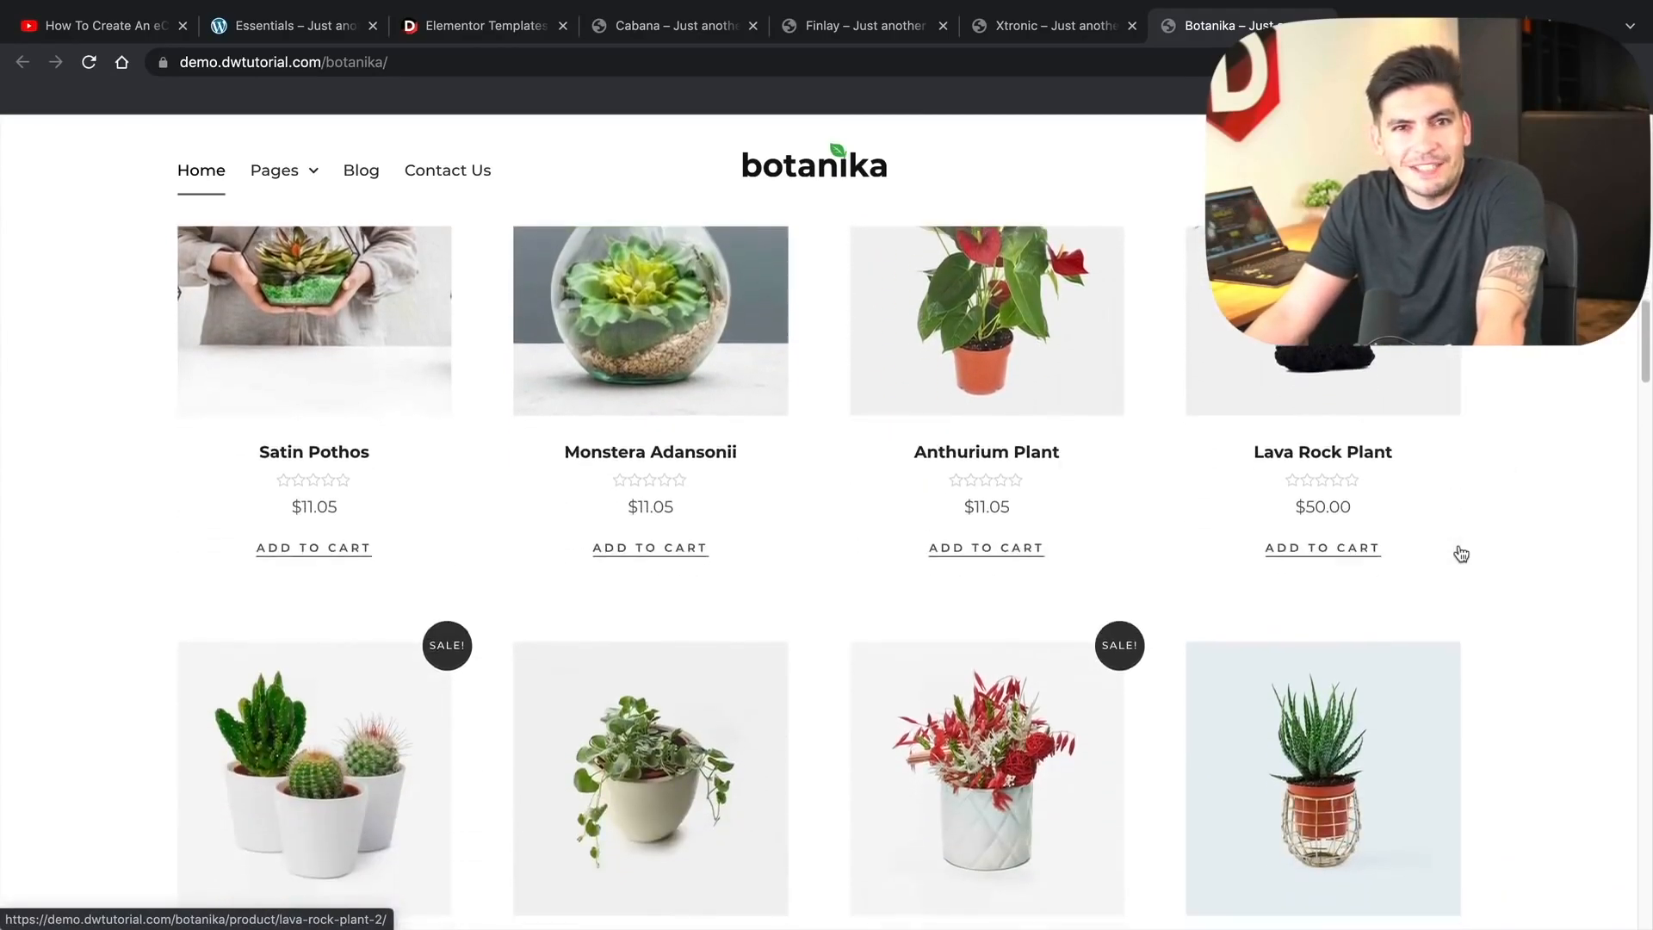
{"action": "scroll", "coordinate": [1460, 554], "scroll_direction": "down", "scroll_amount": 10}
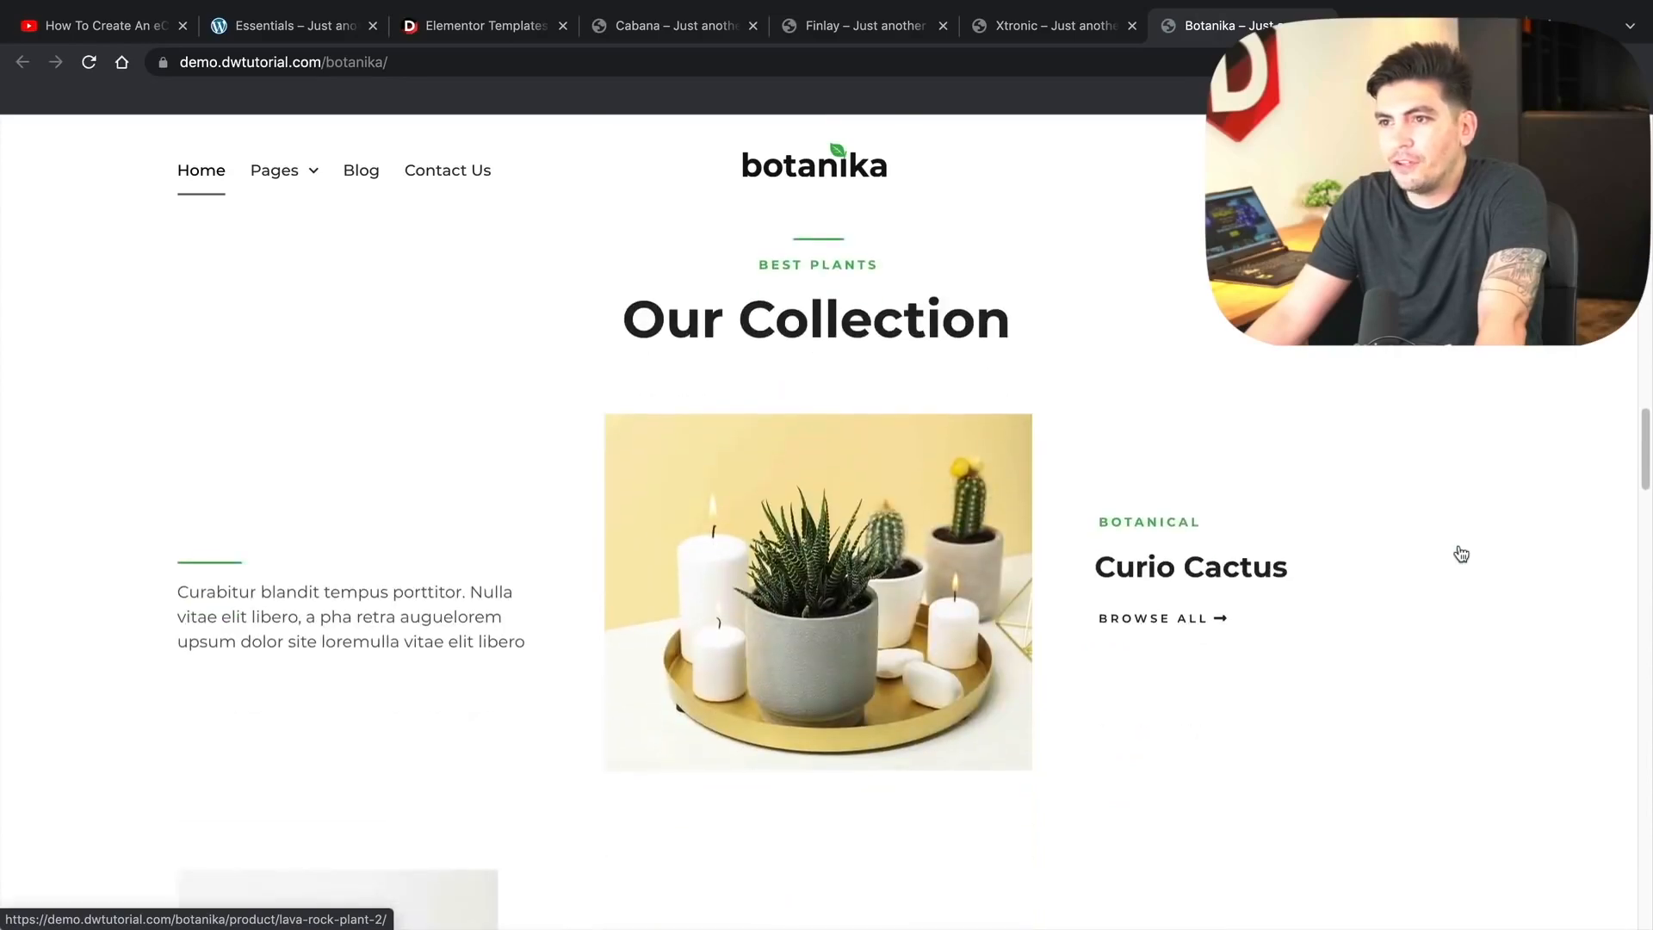
{"action": "scroll", "coordinate": [1461, 554], "scroll_direction": "down", "scroll_amount": 2}
{"action": "mouse_move", "coordinate": [277, 168]}
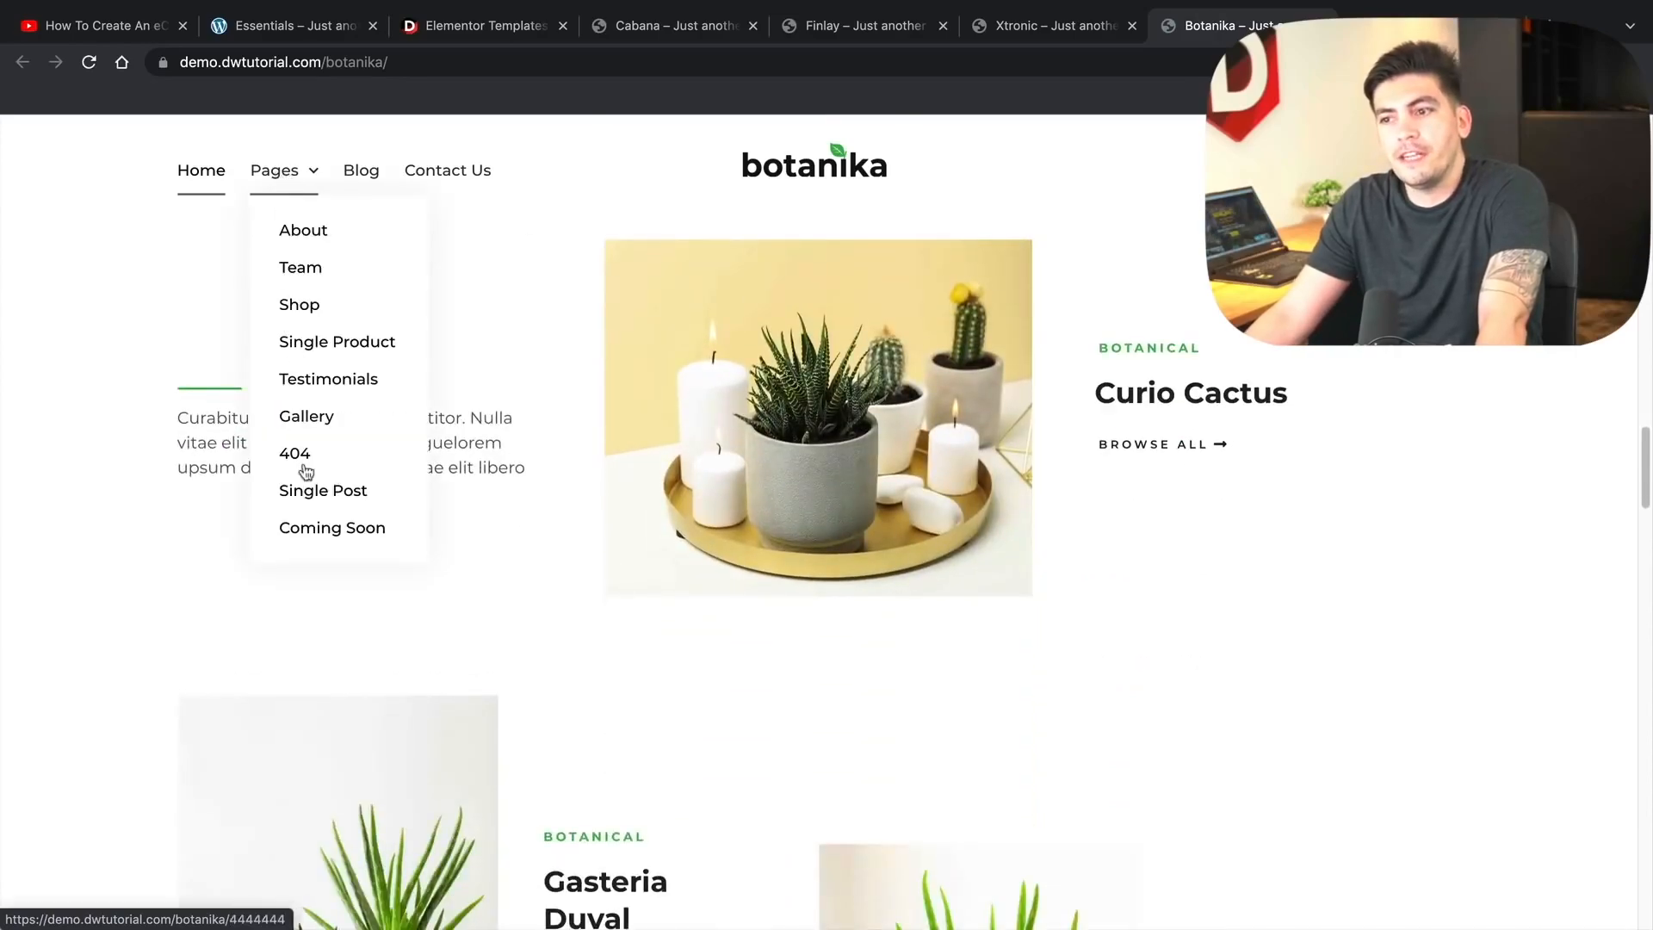
{"action": "scroll", "coordinate": [826, 560], "scroll_direction": "up", "scroll_amount": 5}
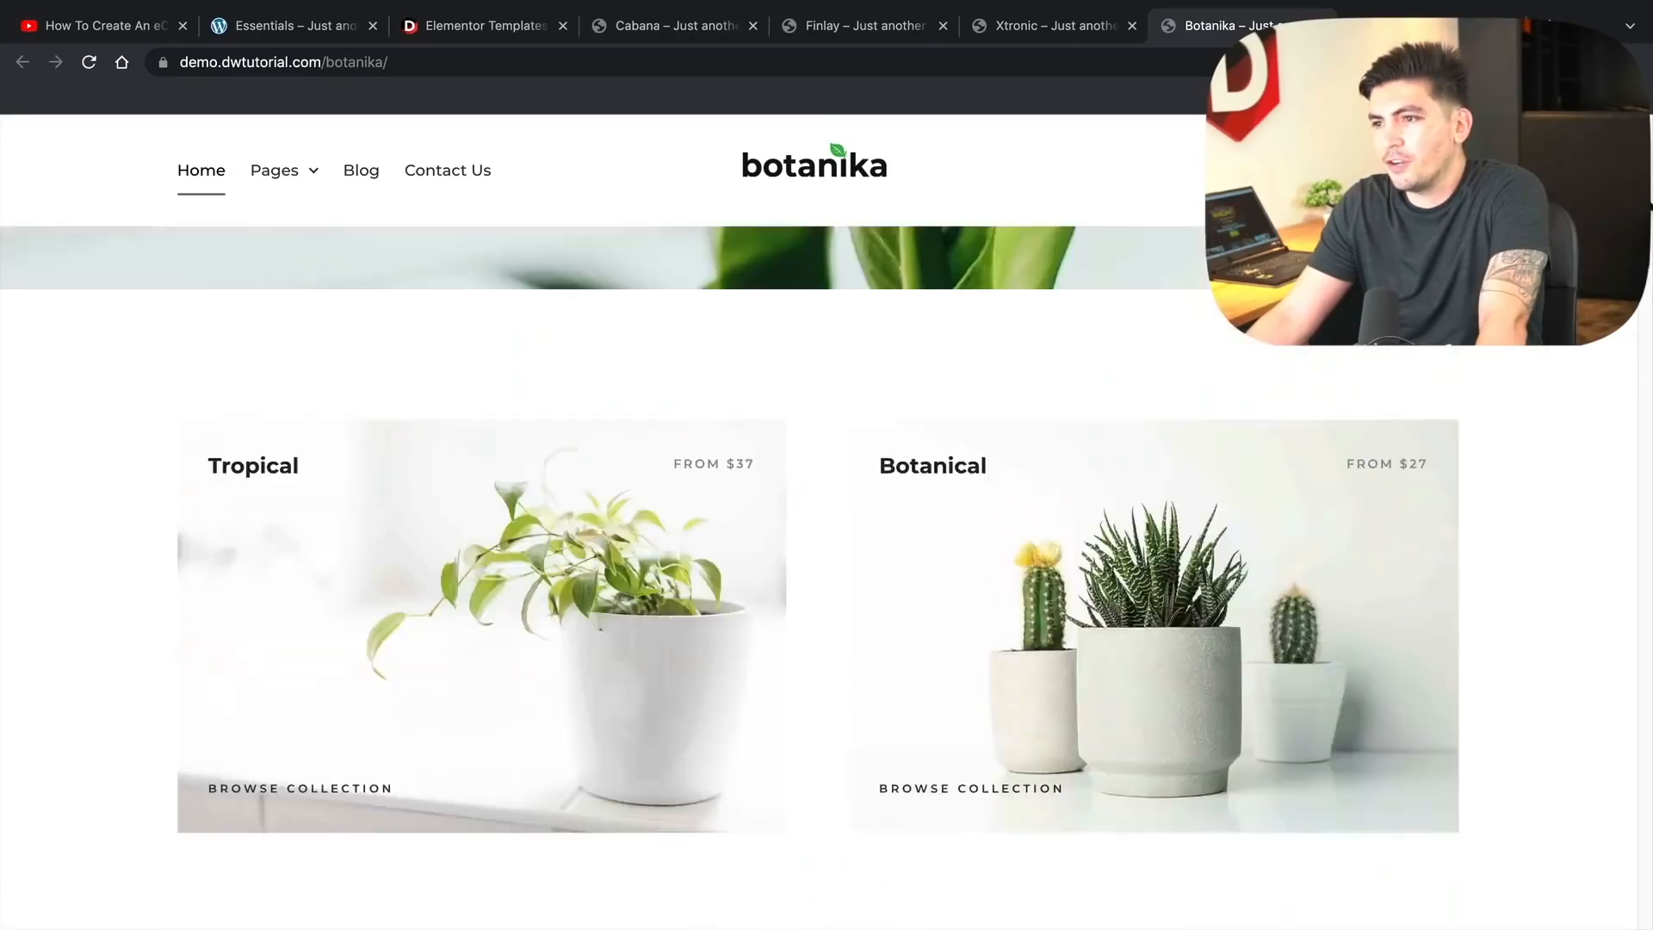
{"action": "scroll", "coordinate": [827, 560], "scroll_direction": "up", "scroll_amount": 5}
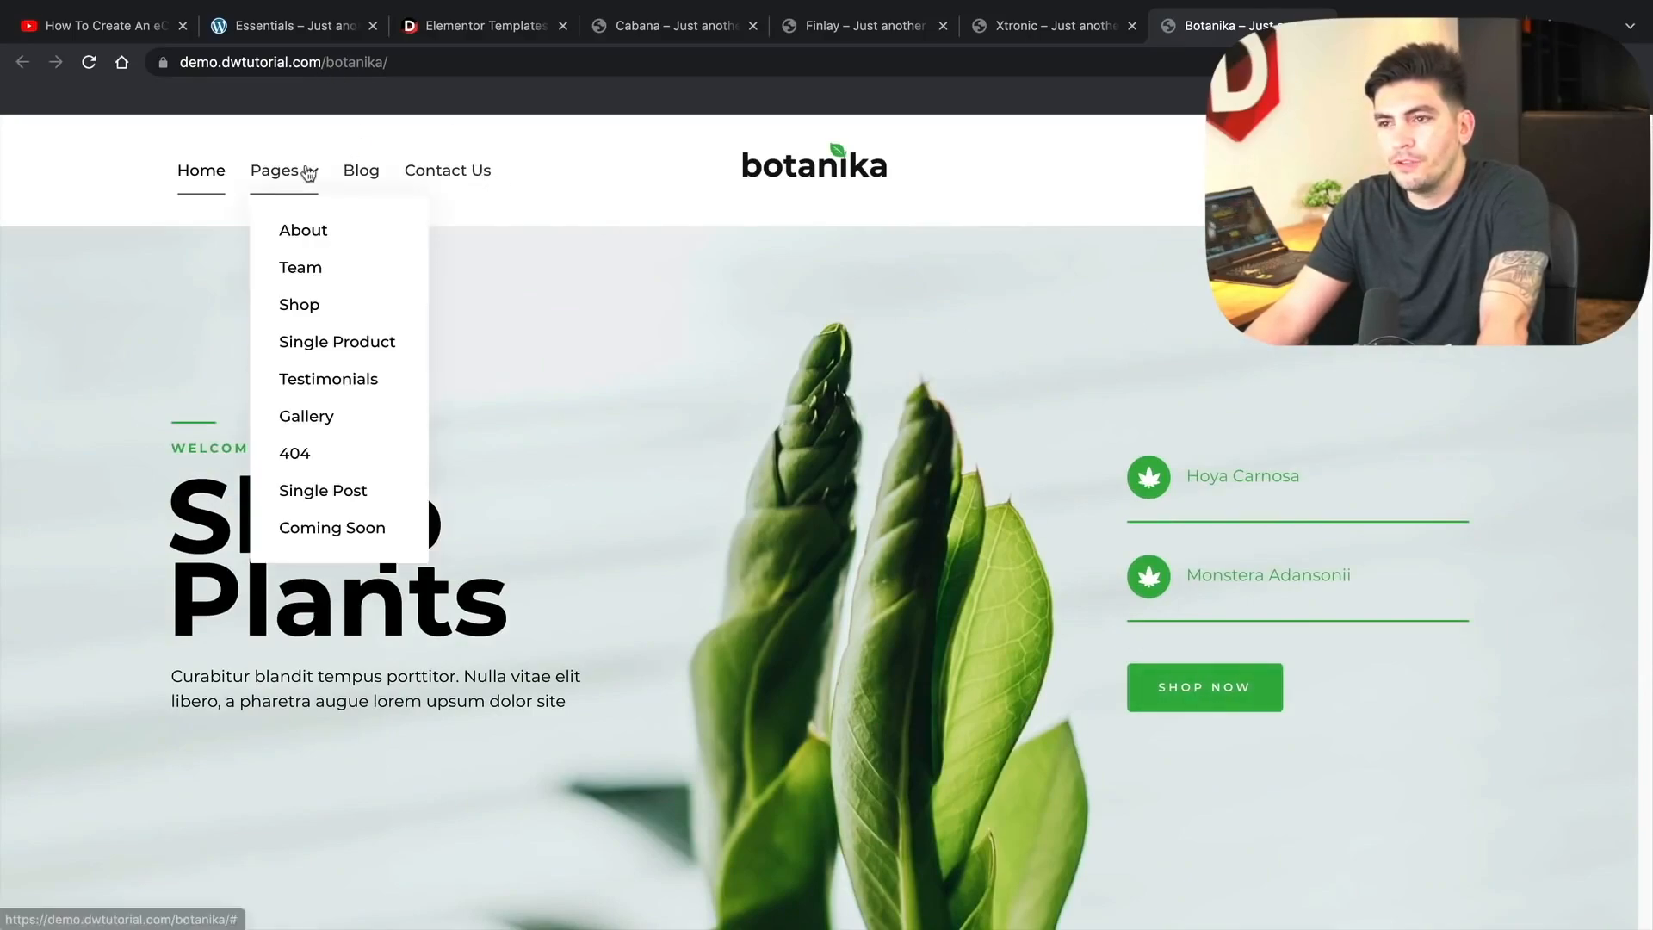
- Open the Botanika Shop page and scroll through its plant listings, then go to Allfresh
{"action": "left_click", "coordinate": [315, 285]}
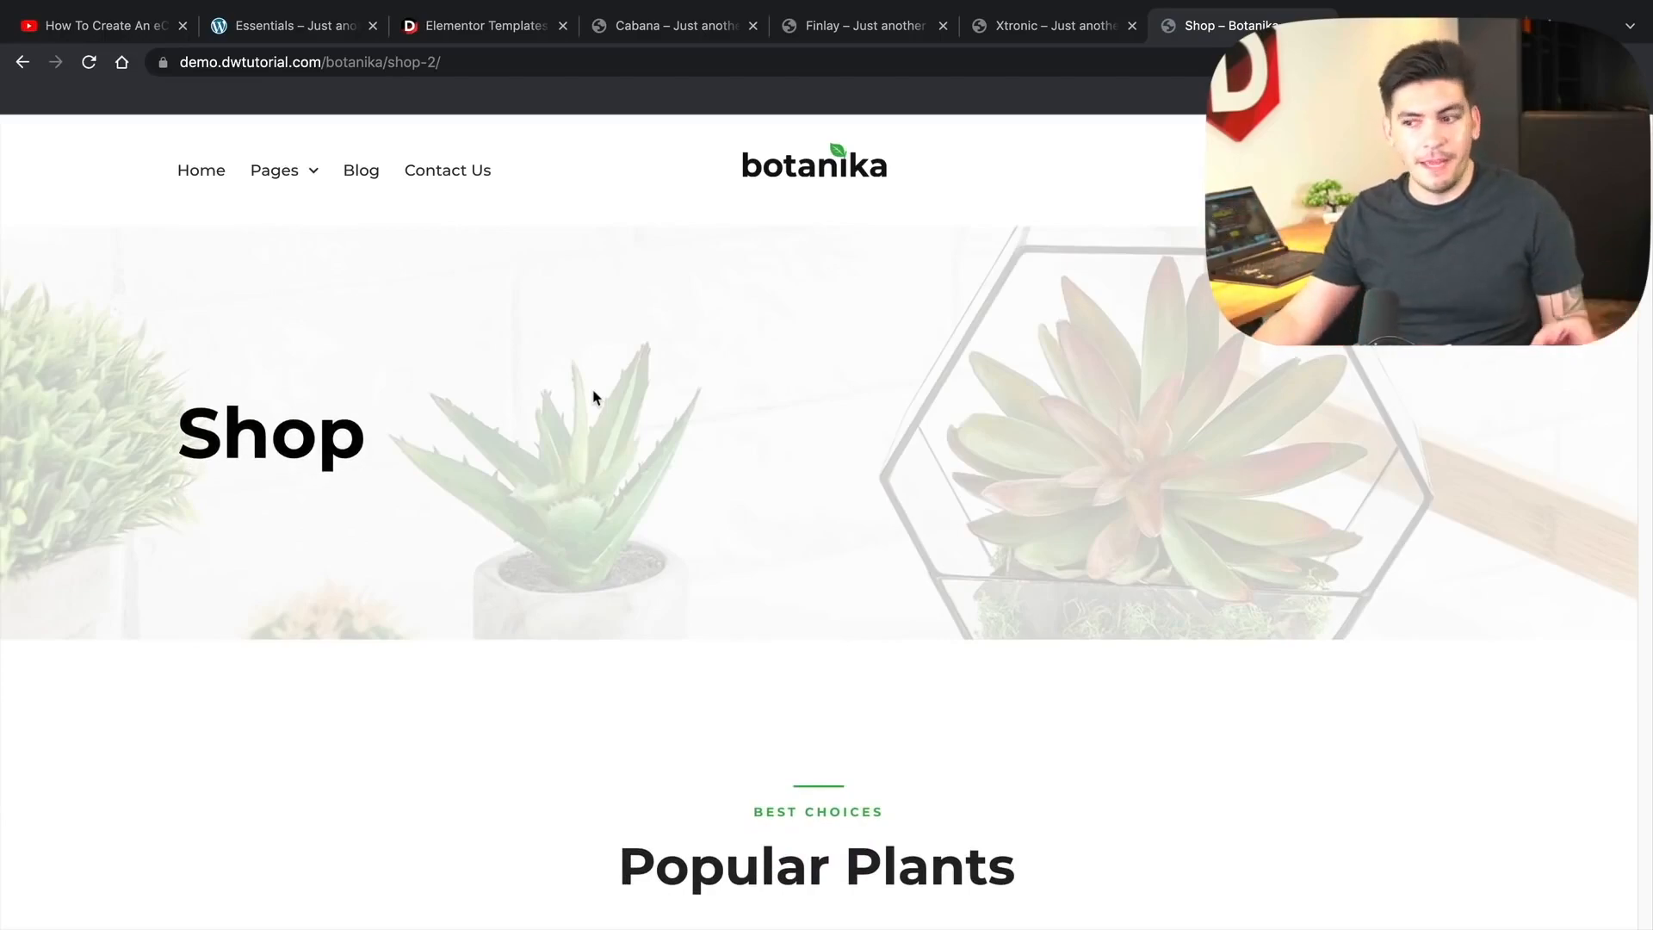
{"action": "scroll", "coordinate": [573, 410], "scroll_direction": "down", "scroll_amount": 4}
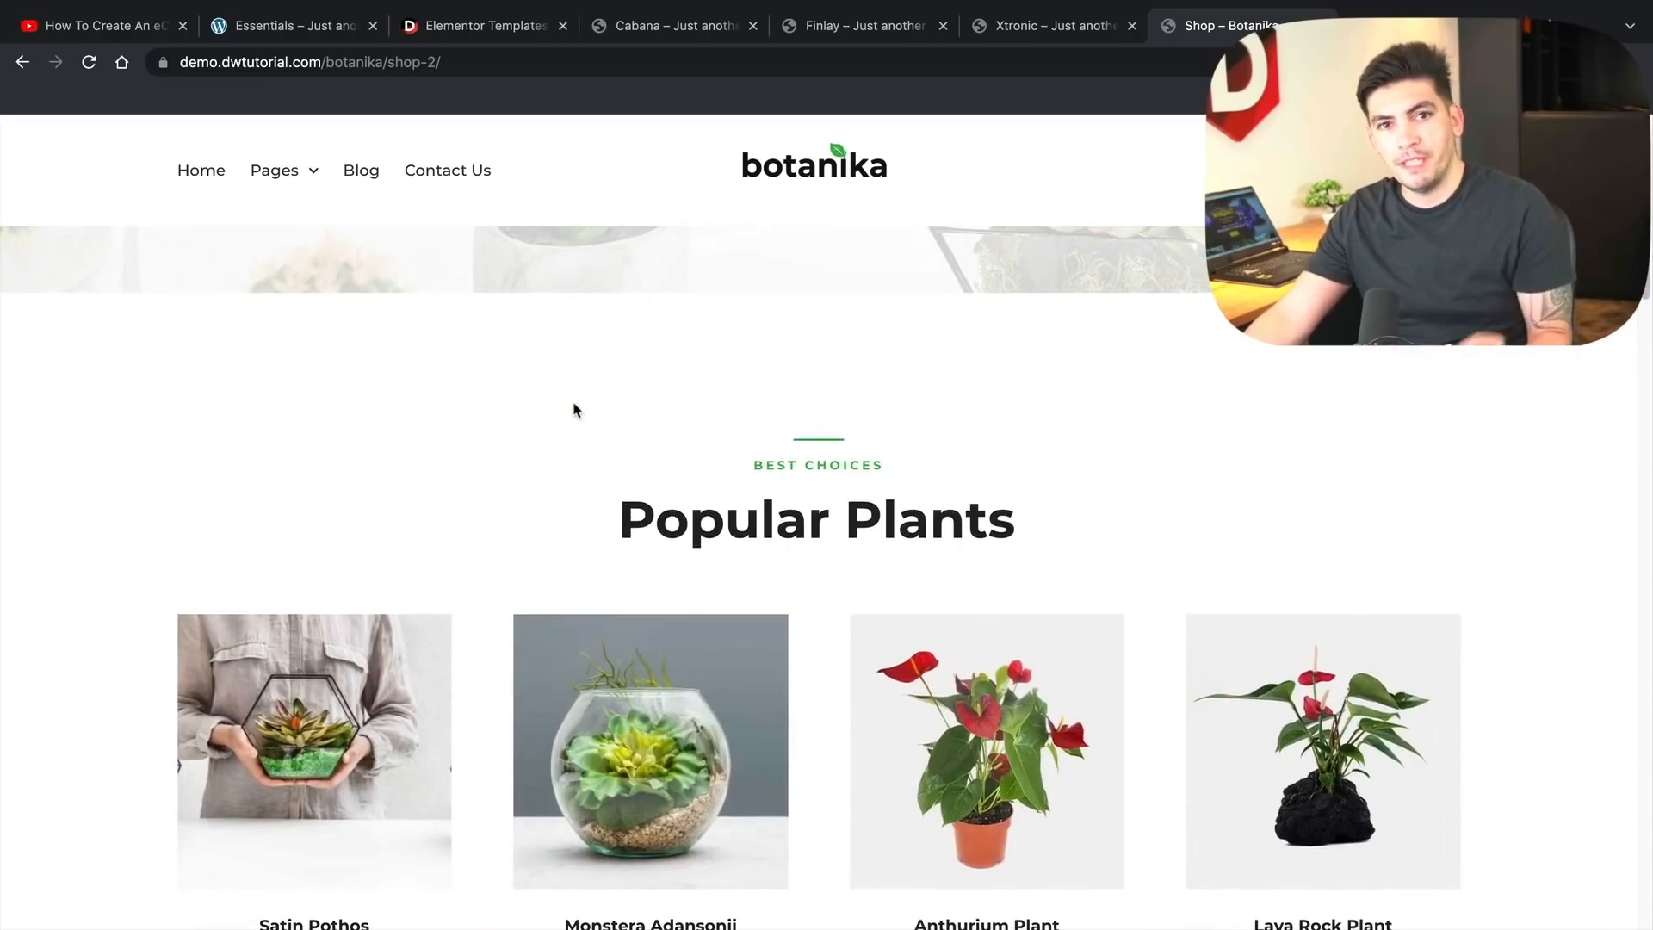
{"action": "scroll", "coordinate": [575, 409], "scroll_direction": "down", "scroll_amount": 8}
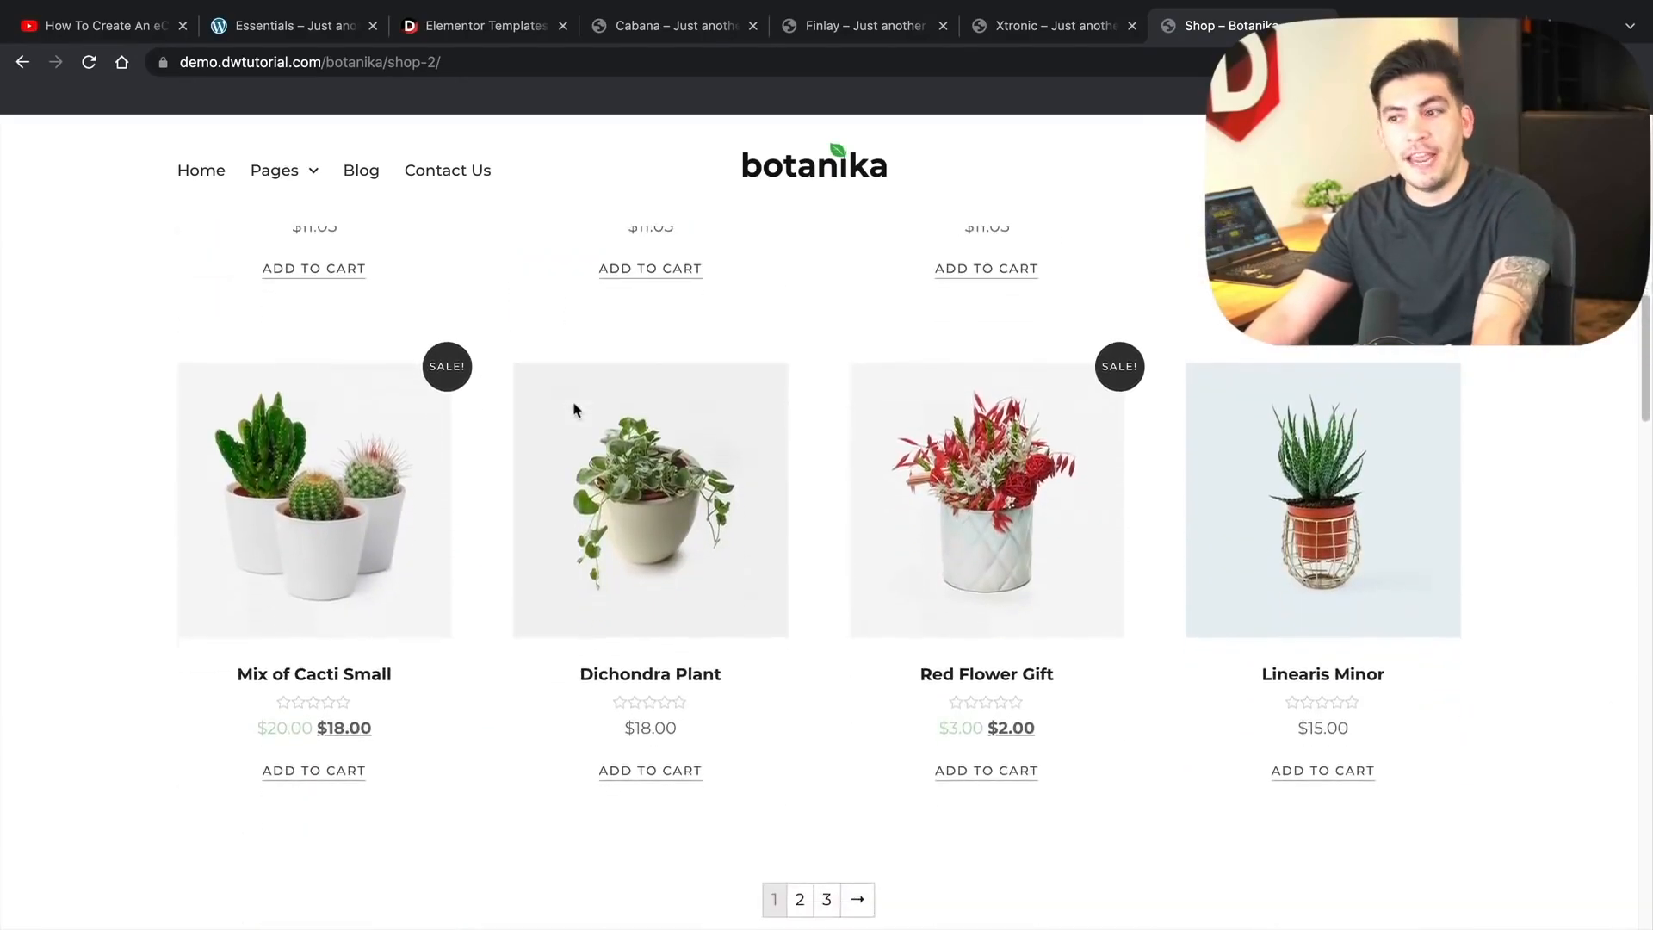
{"action": "scroll", "coordinate": [575, 410], "scroll_direction": "down", "scroll_amount": 8}
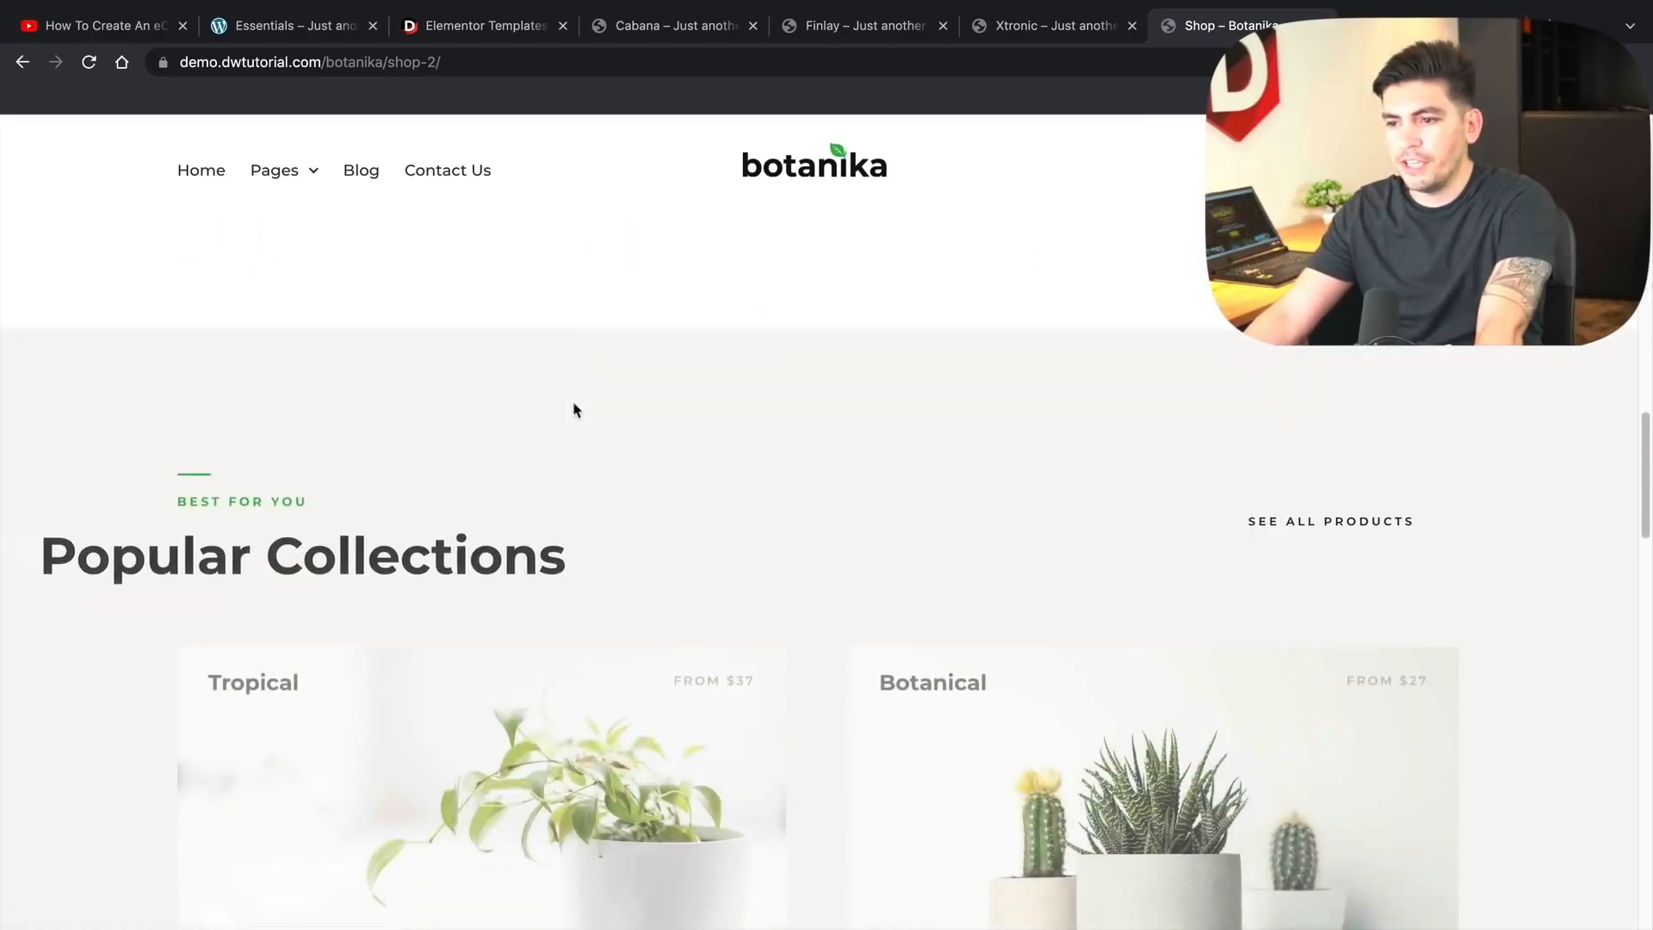
{"action": "scroll", "coordinate": [575, 408], "scroll_direction": "down", "scroll_amount": 2}
{"action": "left_click_drag", "start_coordinate": [1642, 502], "coordinate": [1627, 185]}
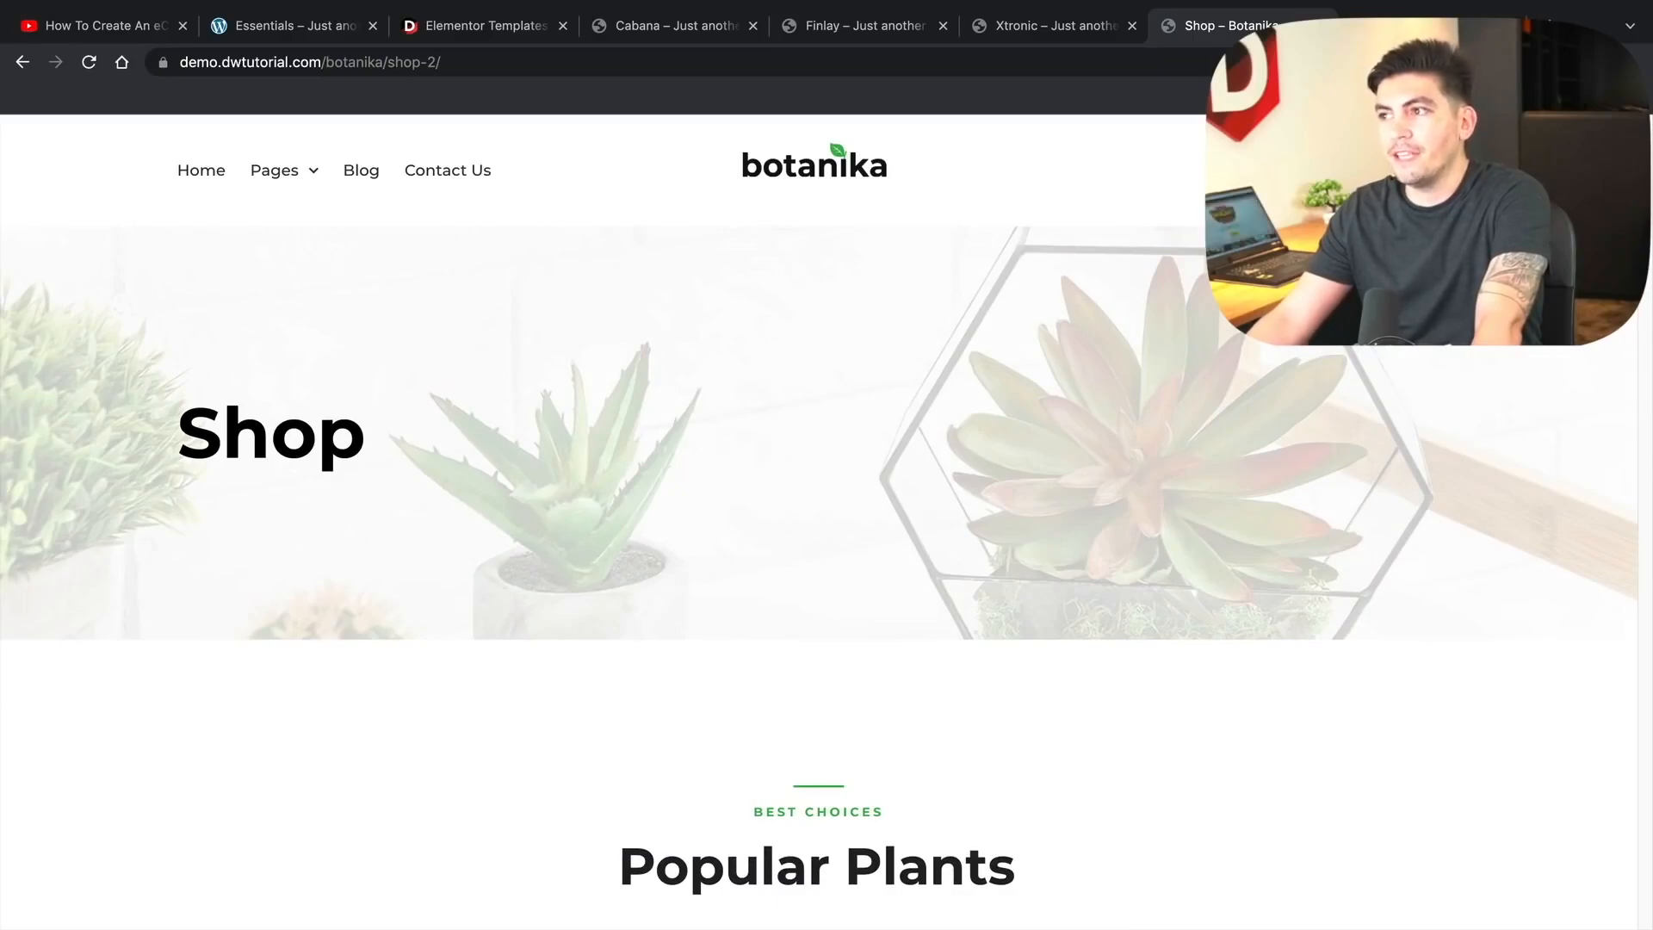
{"action": "key", "text": "ctrl+Tab"}
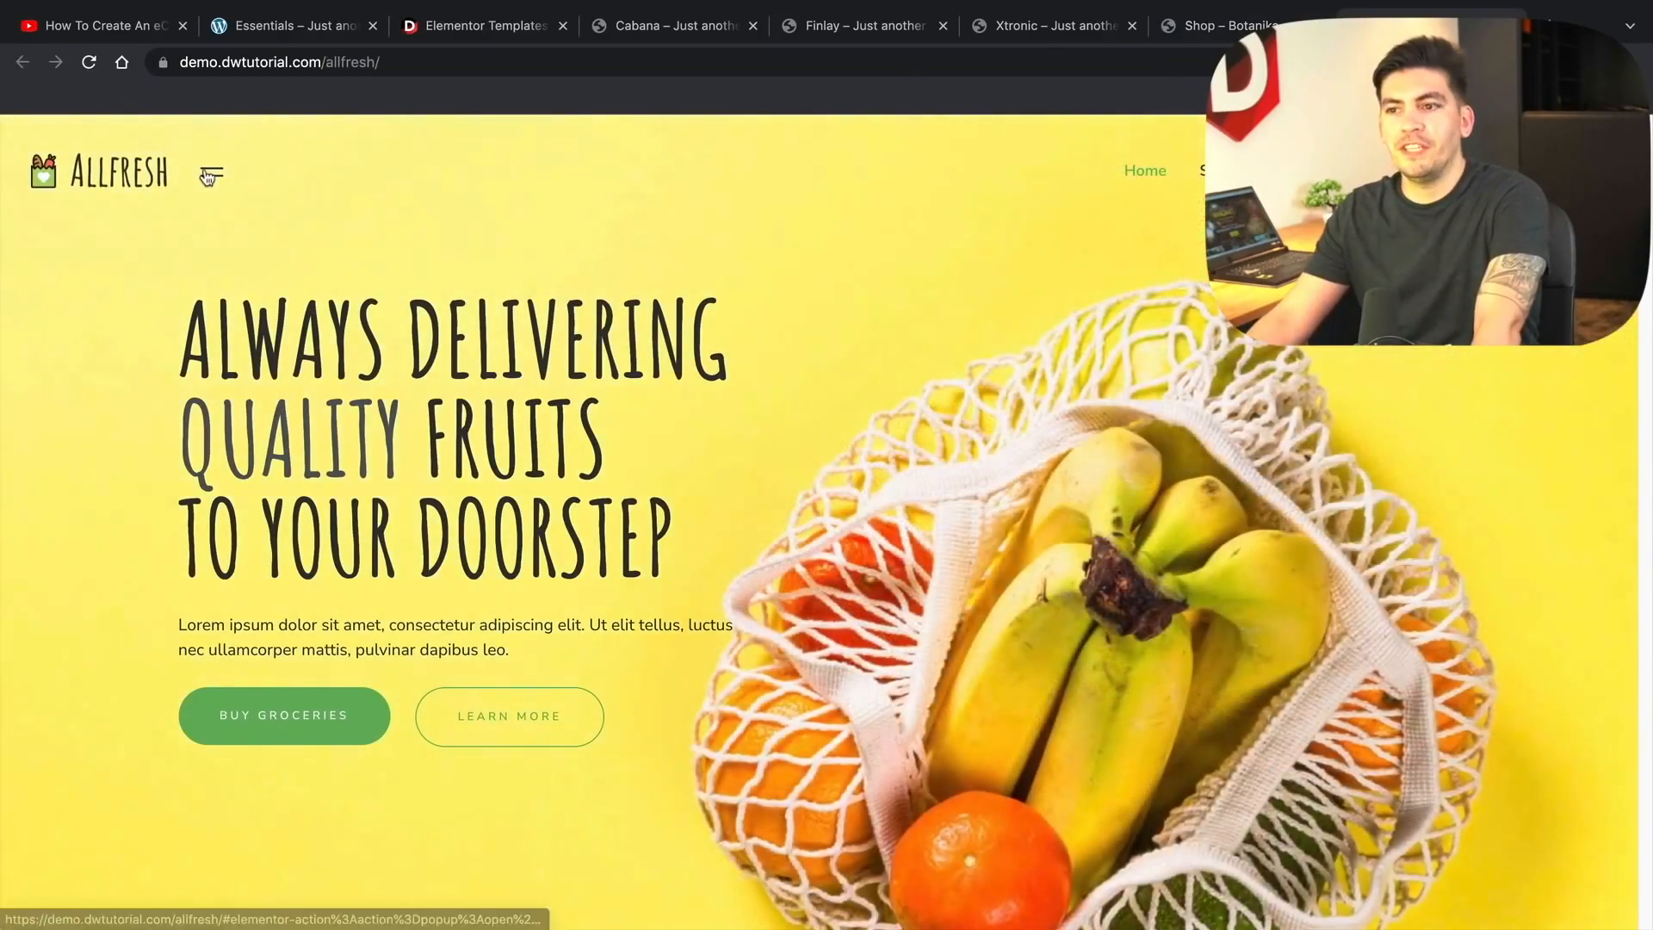
- Preview the Allfresh side info panel and About Us page, then return to its homepage
{"action": "left_click", "coordinate": [210, 172]}
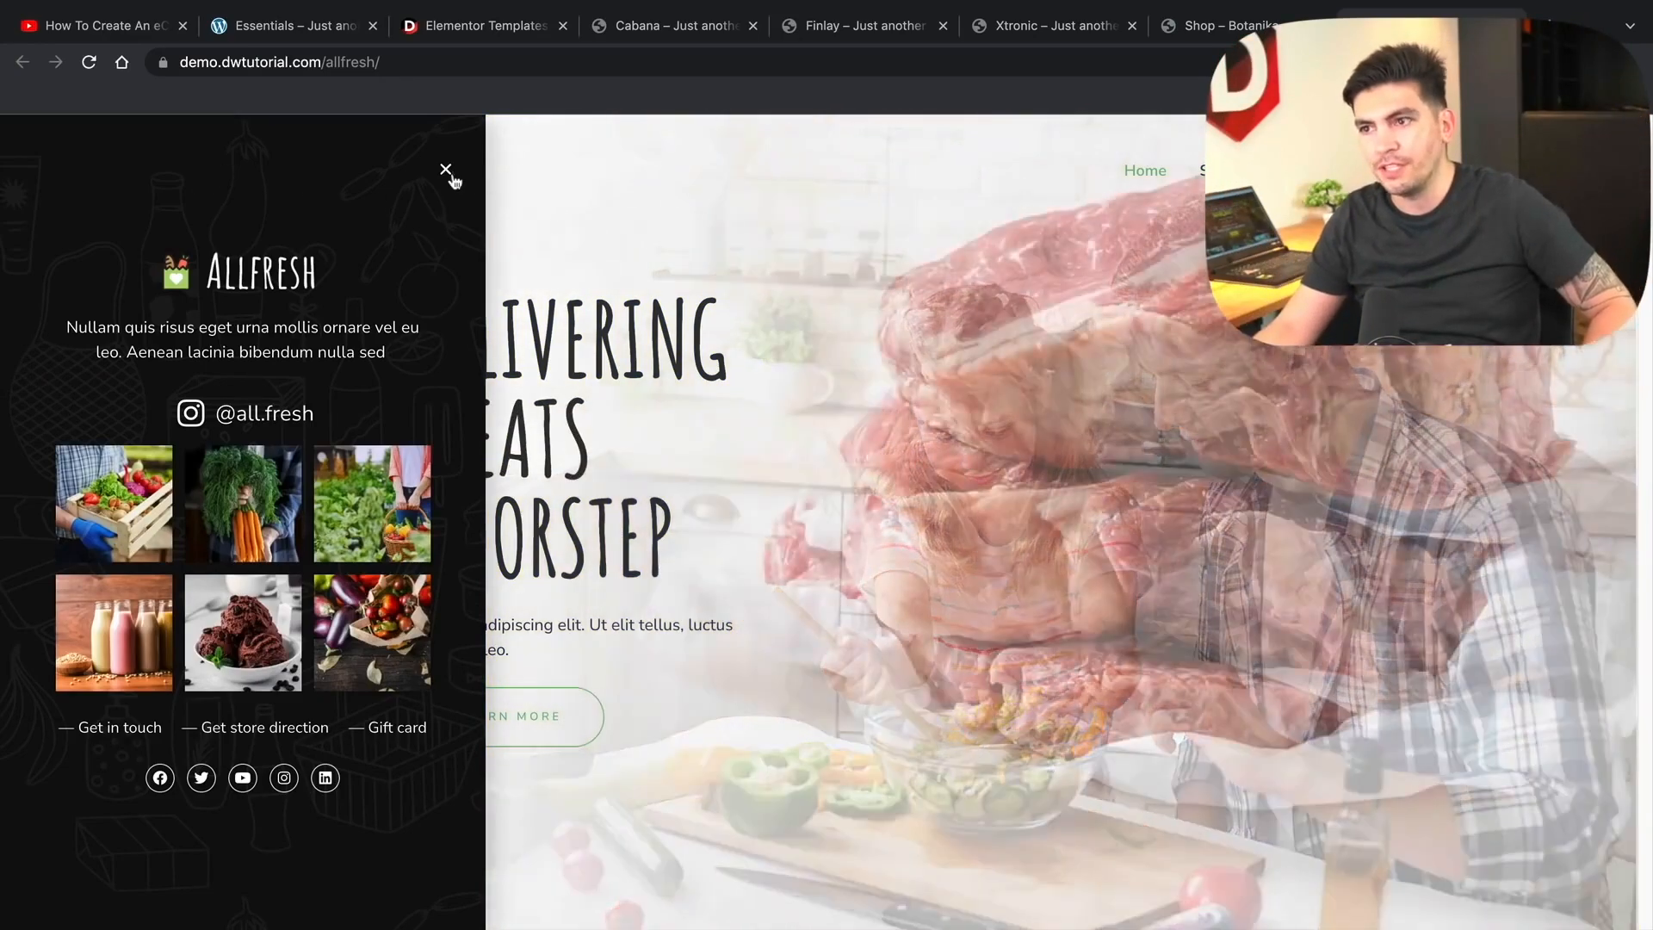
{"action": "left_click", "coordinate": [447, 171]}
{"action": "mouse_move", "coordinate": [1317, 169]}
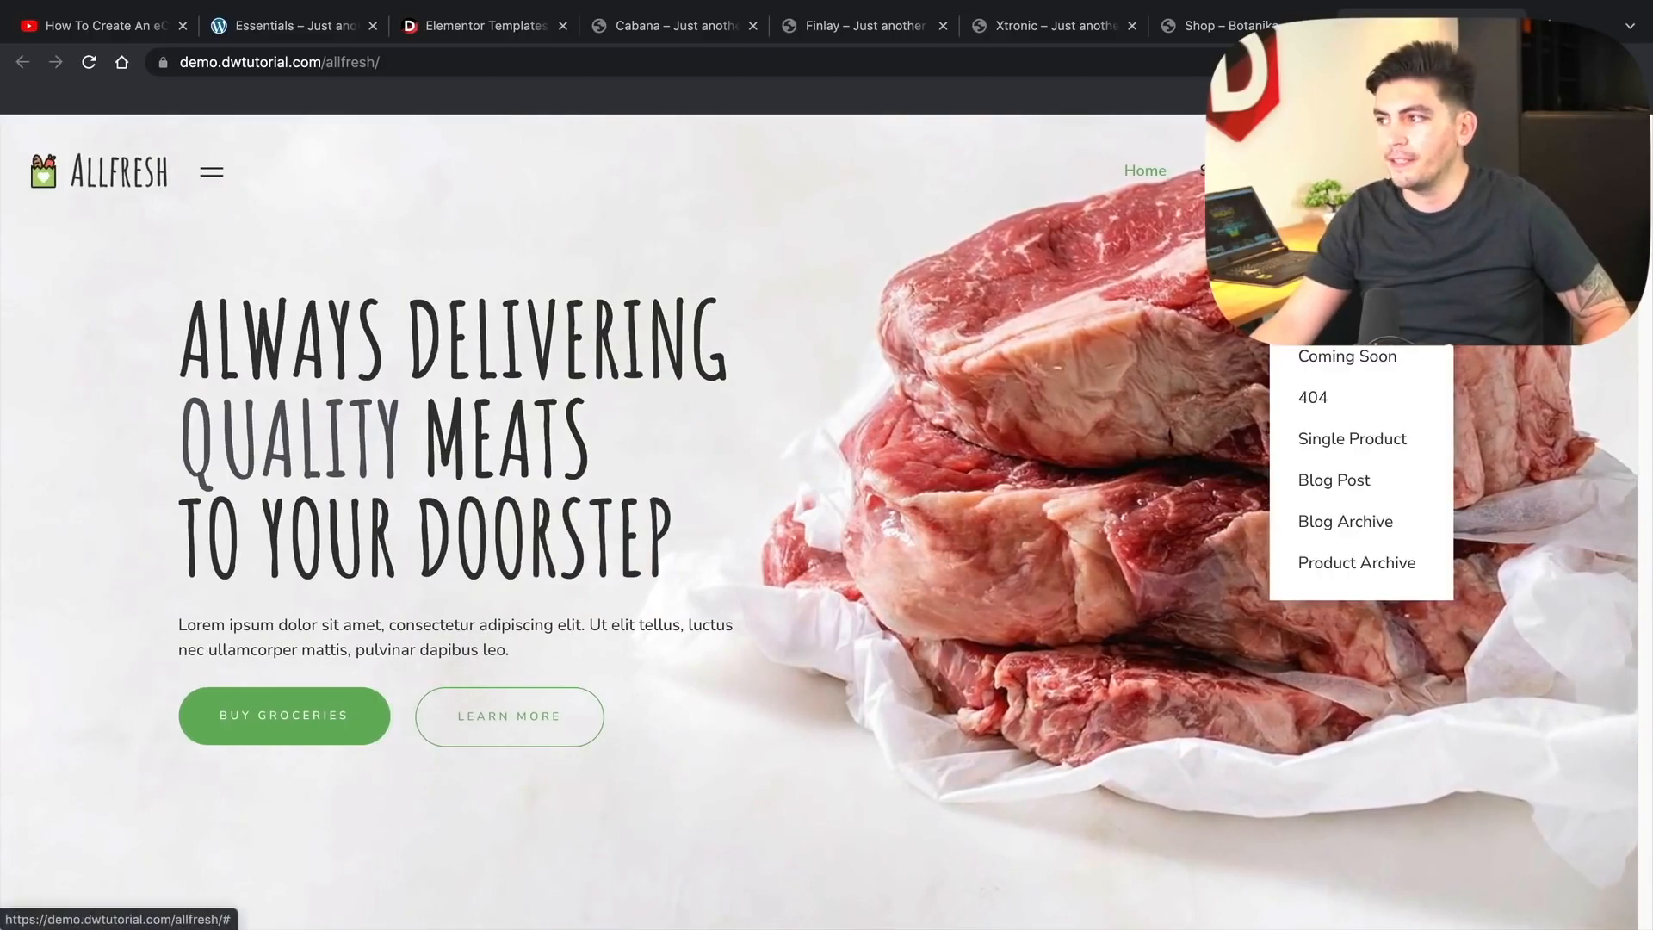
{"action": "left_click", "coordinate": [1321, 233]}
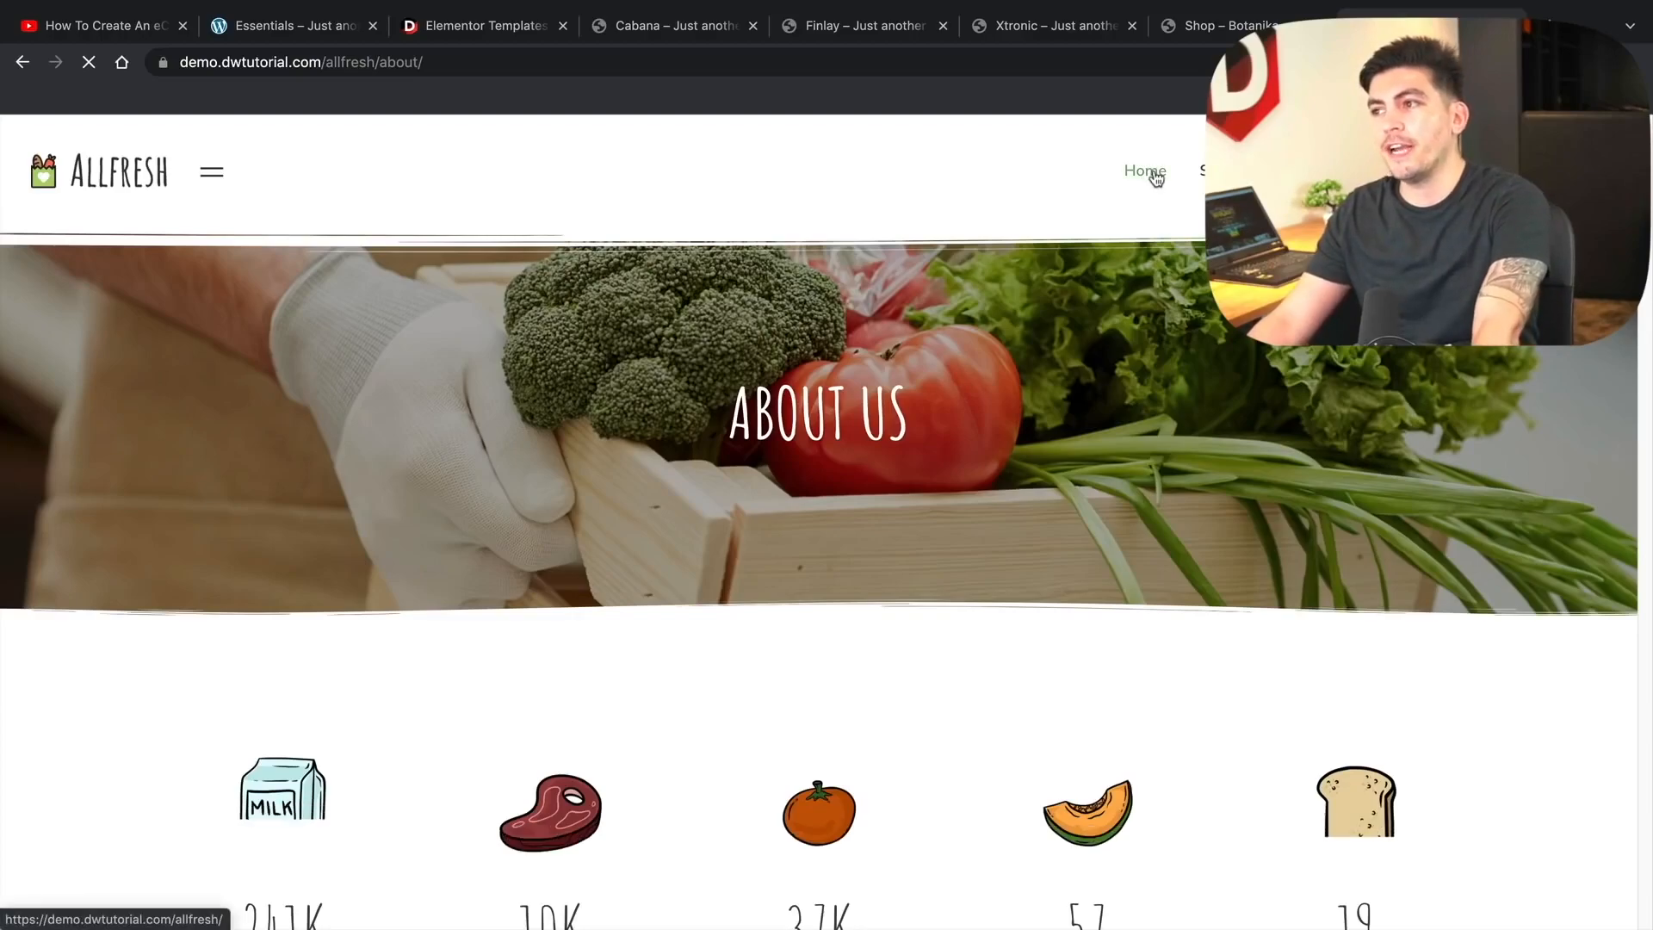
{"action": "left_click", "coordinate": [1215, 31]}
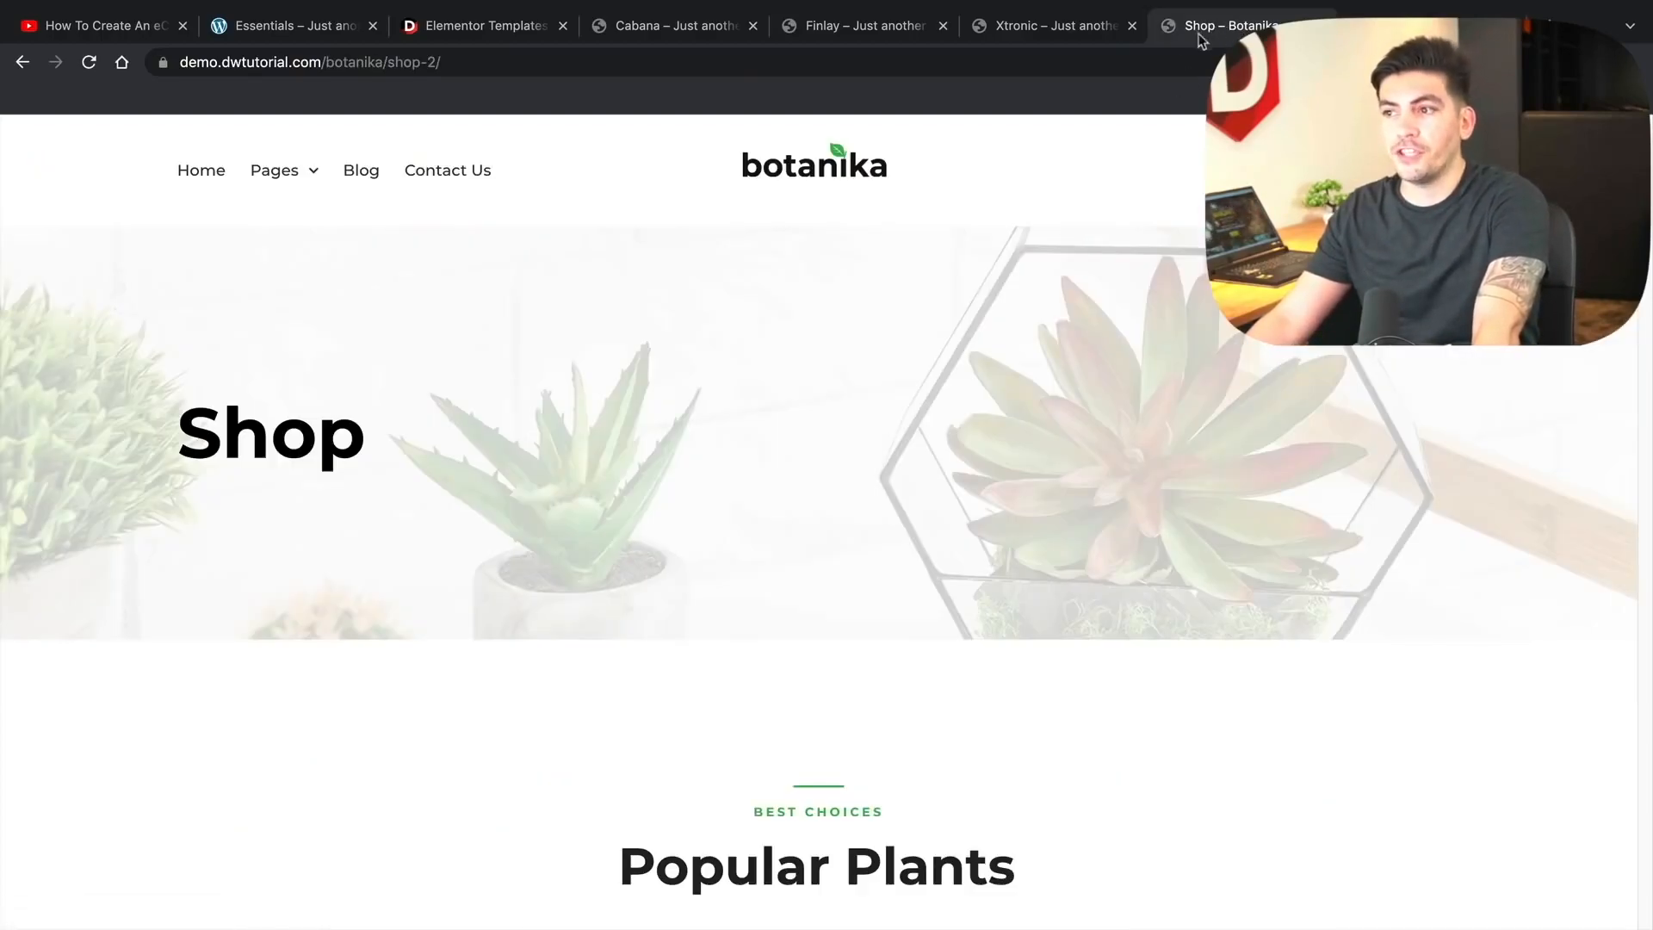
- Return Botanika to its homepage and drag the Cabana demo tab beside Botanika
{"action": "left_click", "coordinate": [198, 176]}
{"action": "left_click", "coordinate": [990, 29]}
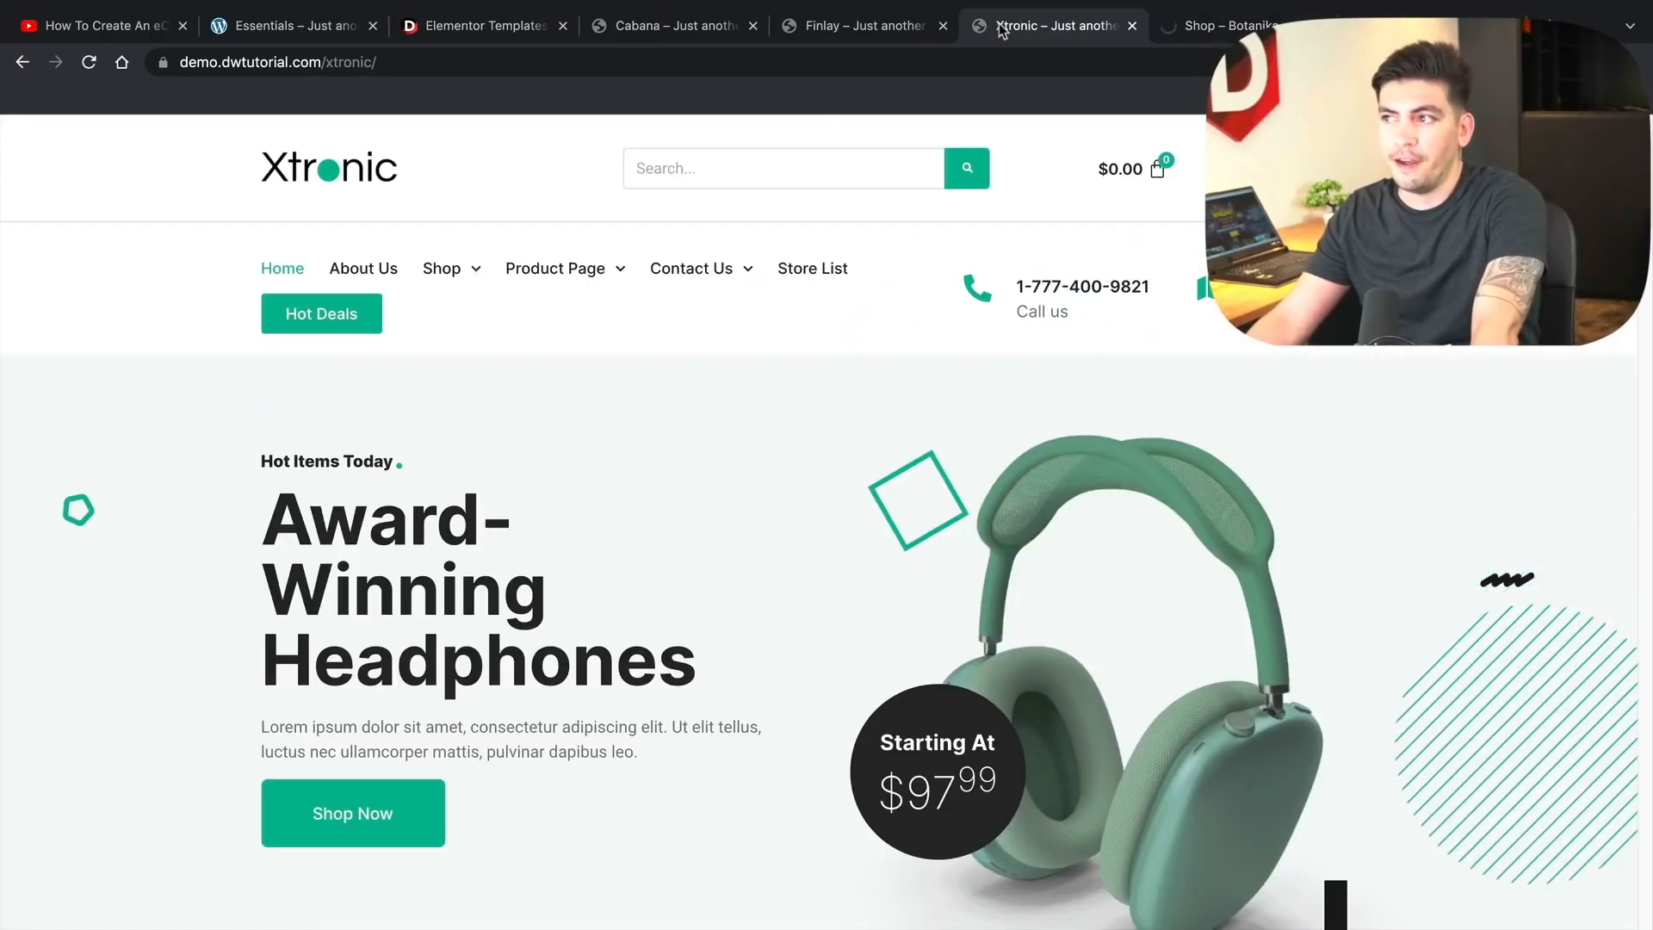
{"action": "left_click", "coordinate": [787, 39]}
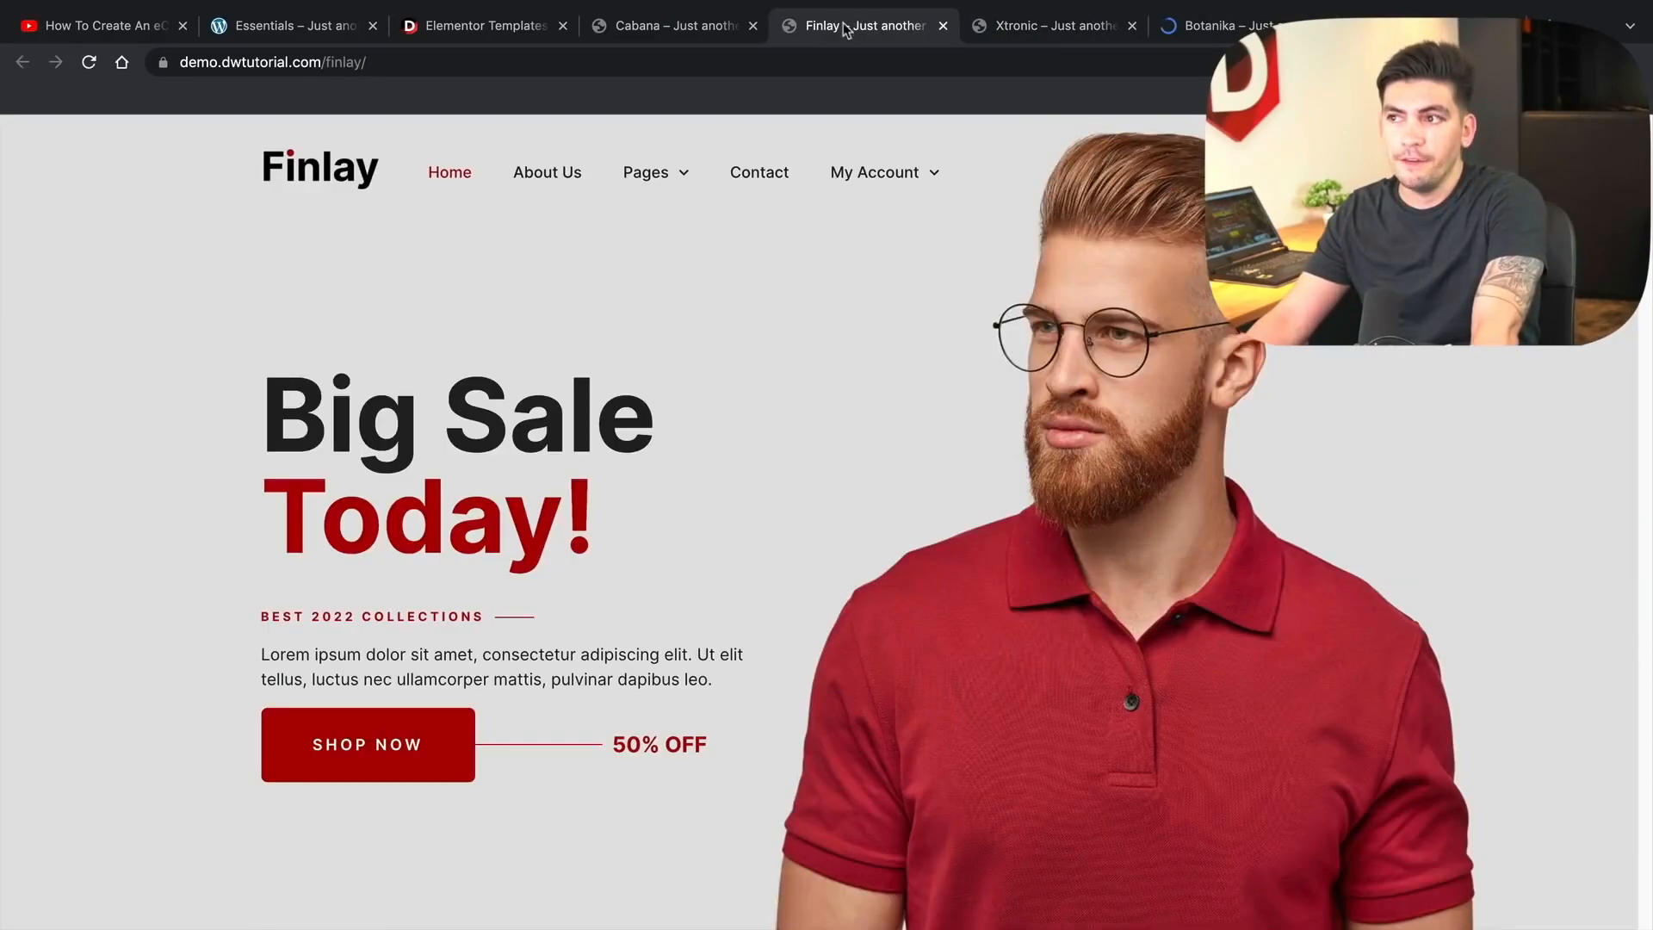
{"action": "left_click", "coordinate": [682, 33]}
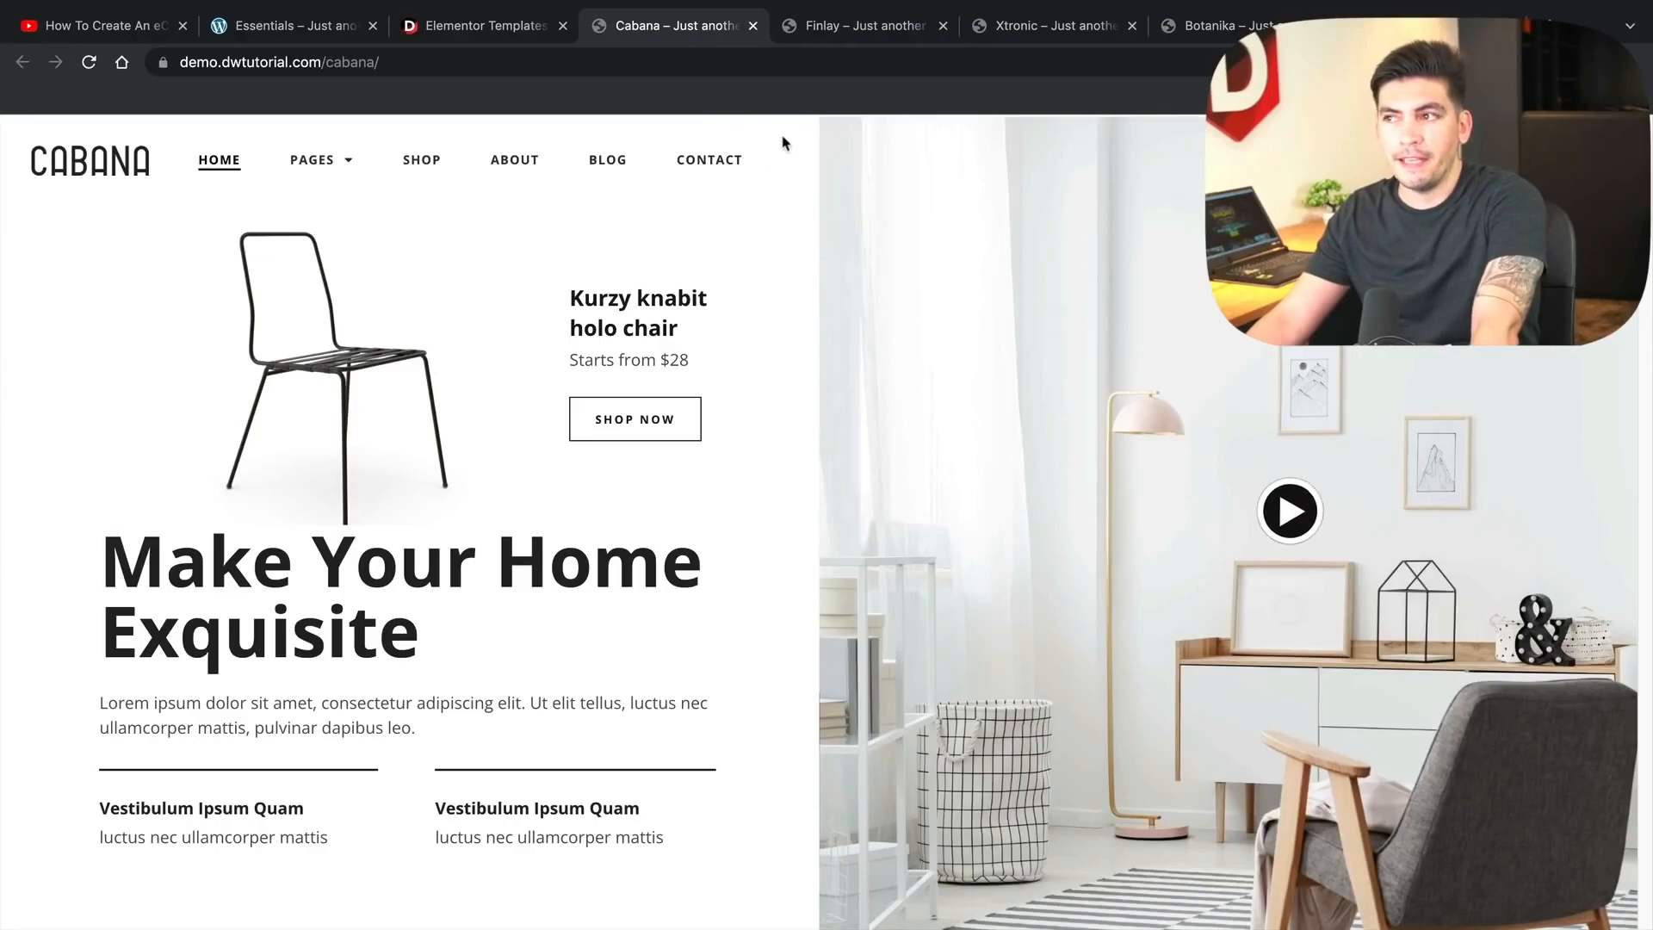
{"action": "left_click_drag", "start_coordinate": [702, 34], "coordinate": [1076, 31]}
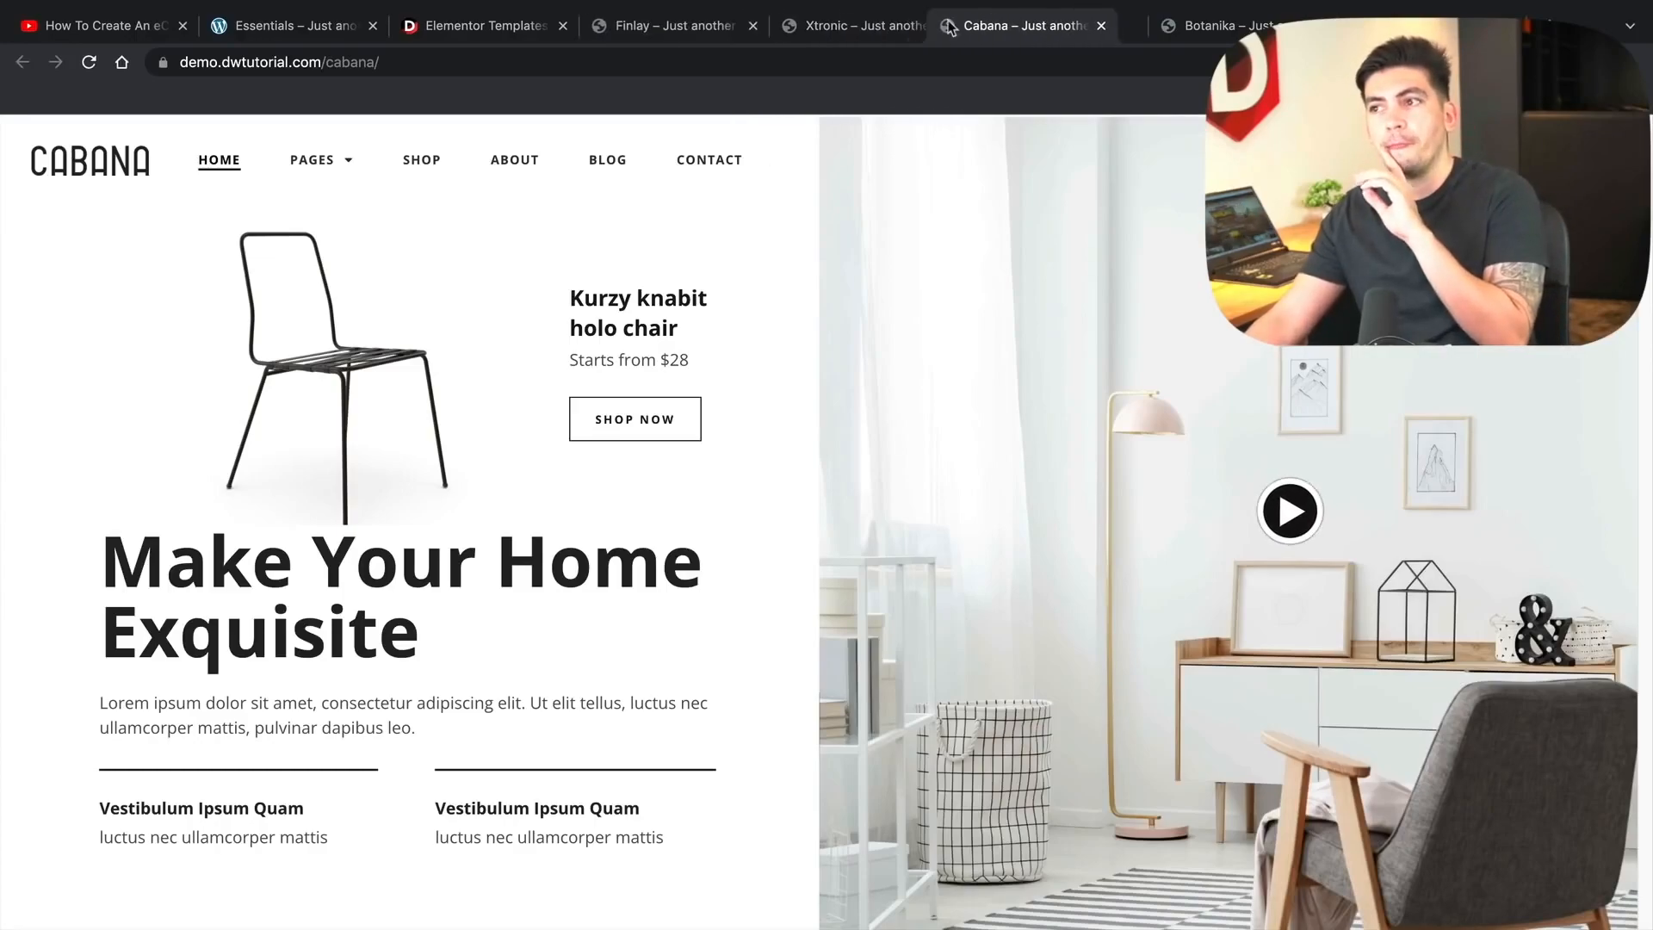
- Cycle through the Finlay, Xtronic, Cabana and Botanika demos, ending on the Allfresh grocery demo
{"action": "left_click", "coordinate": [709, 34]}
{"action": "left_click", "coordinate": [833, 30]}
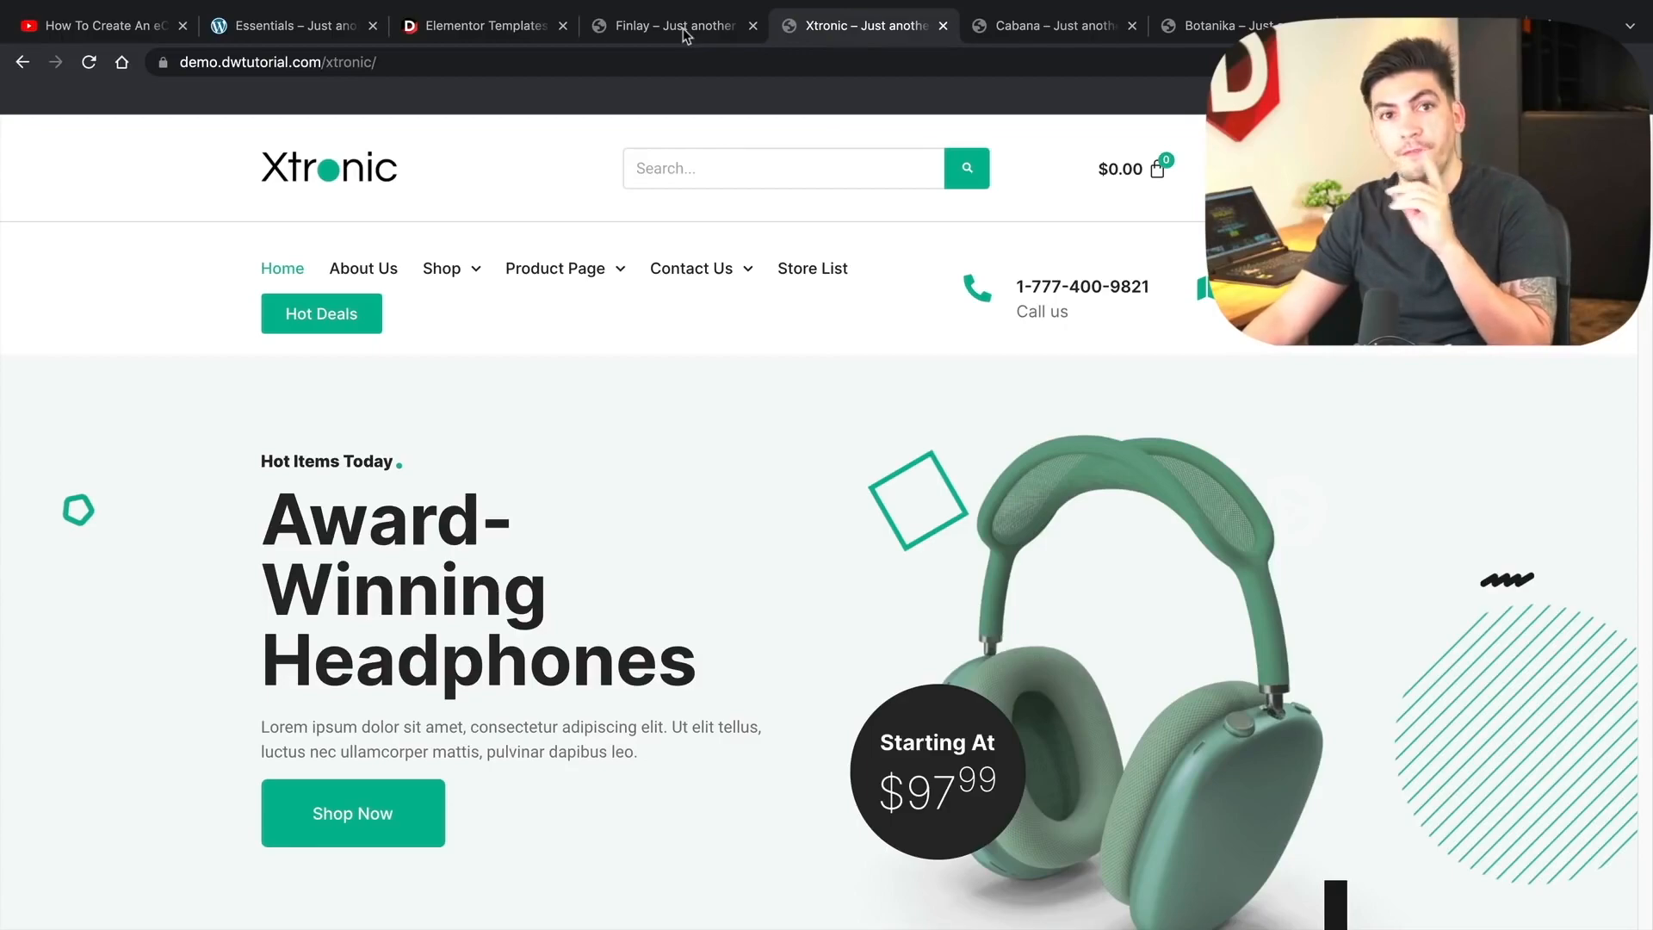
{"action": "left_click", "coordinate": [704, 30]}
{"action": "left_click", "coordinate": [826, 28]}
{"action": "left_click", "coordinate": [1041, 28]}
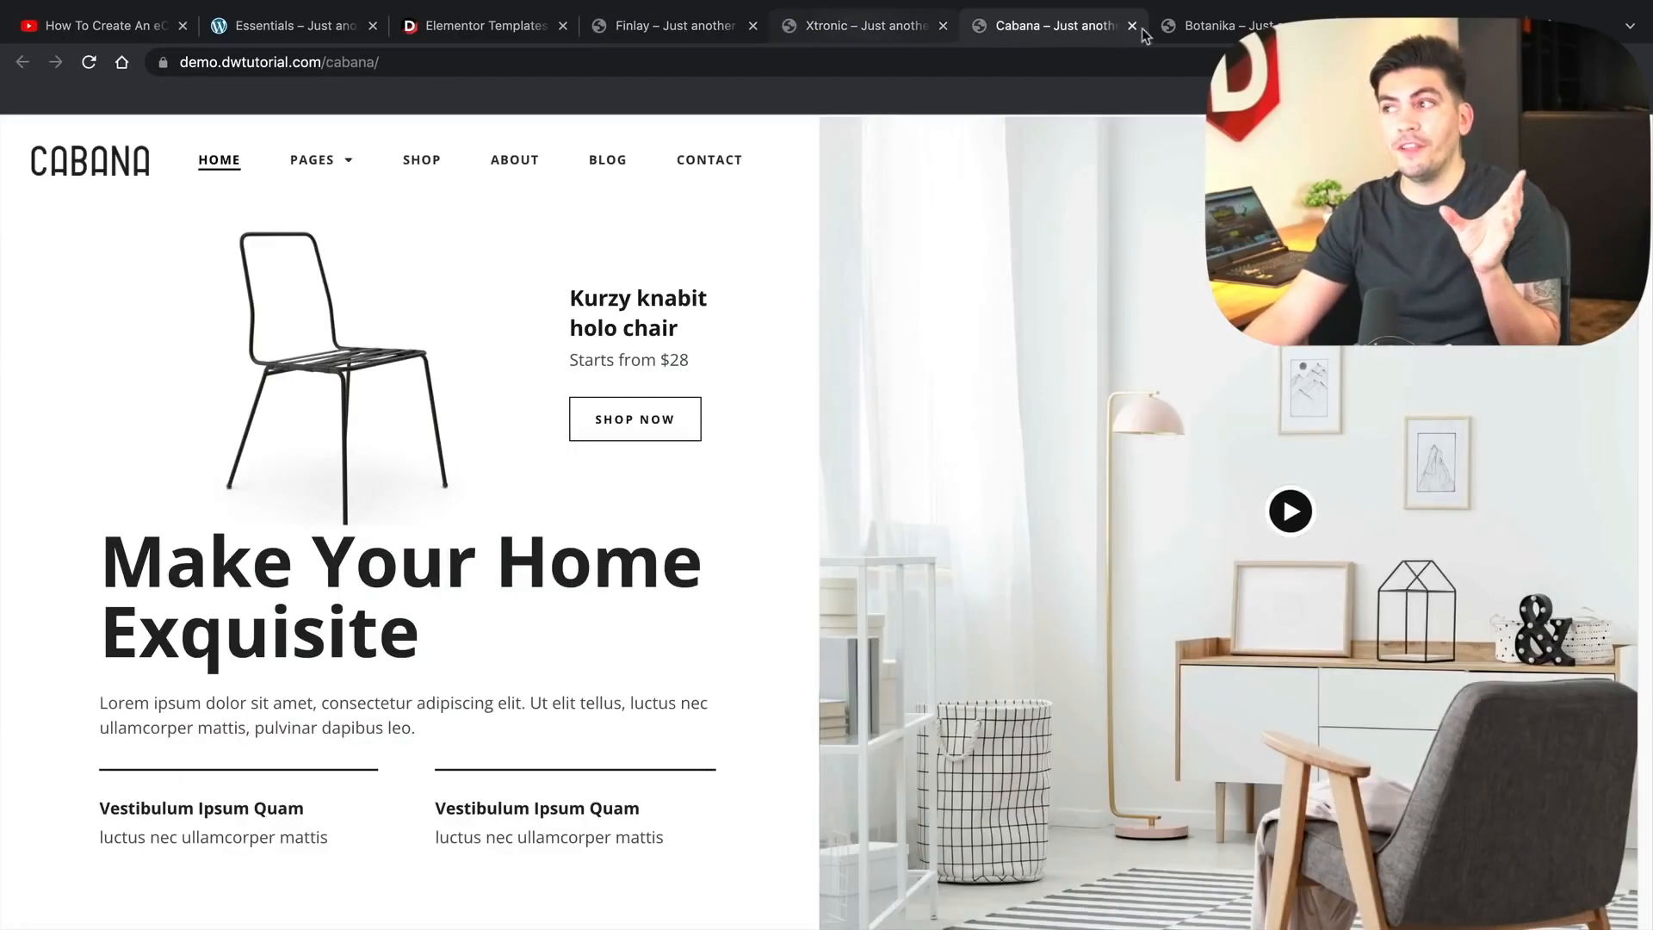
{"action": "left_click", "coordinate": [1195, 29]}
{"action": "left_click", "coordinate": [1377, 26]}
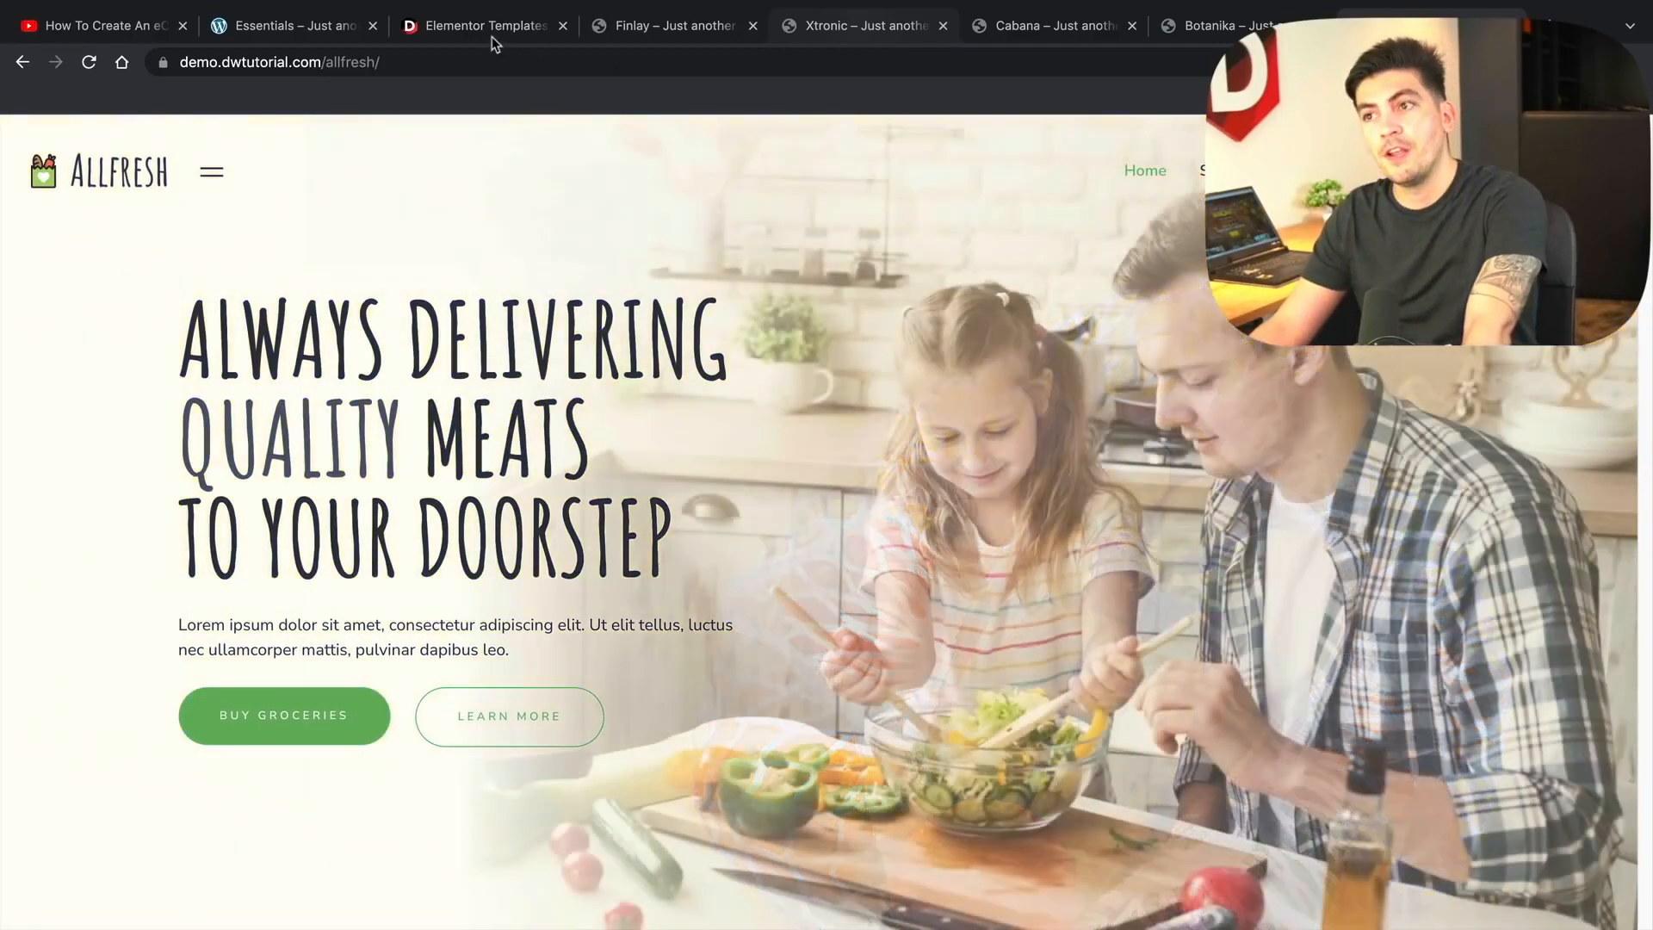
- Scroll the free Elementor templates list to locate the Cabana furniture shop kit
{"action": "left_click", "coordinate": [486, 26]}
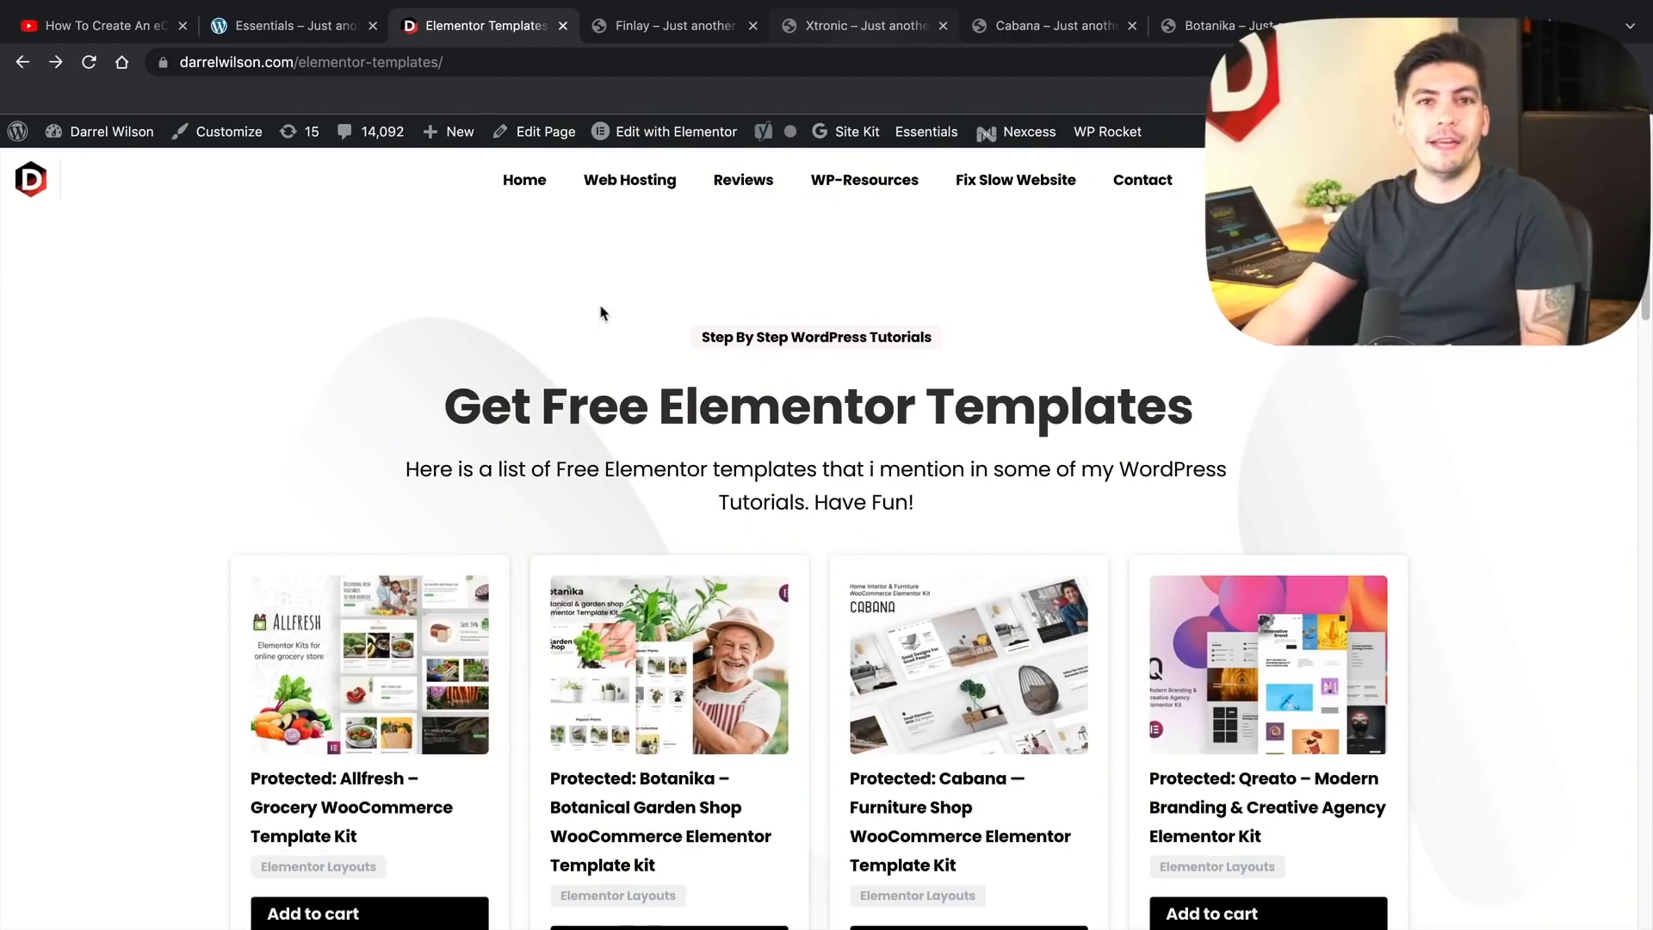
{"action": "scroll", "coordinate": [601, 312], "scroll_direction": "down", "scroll_amount": 2}
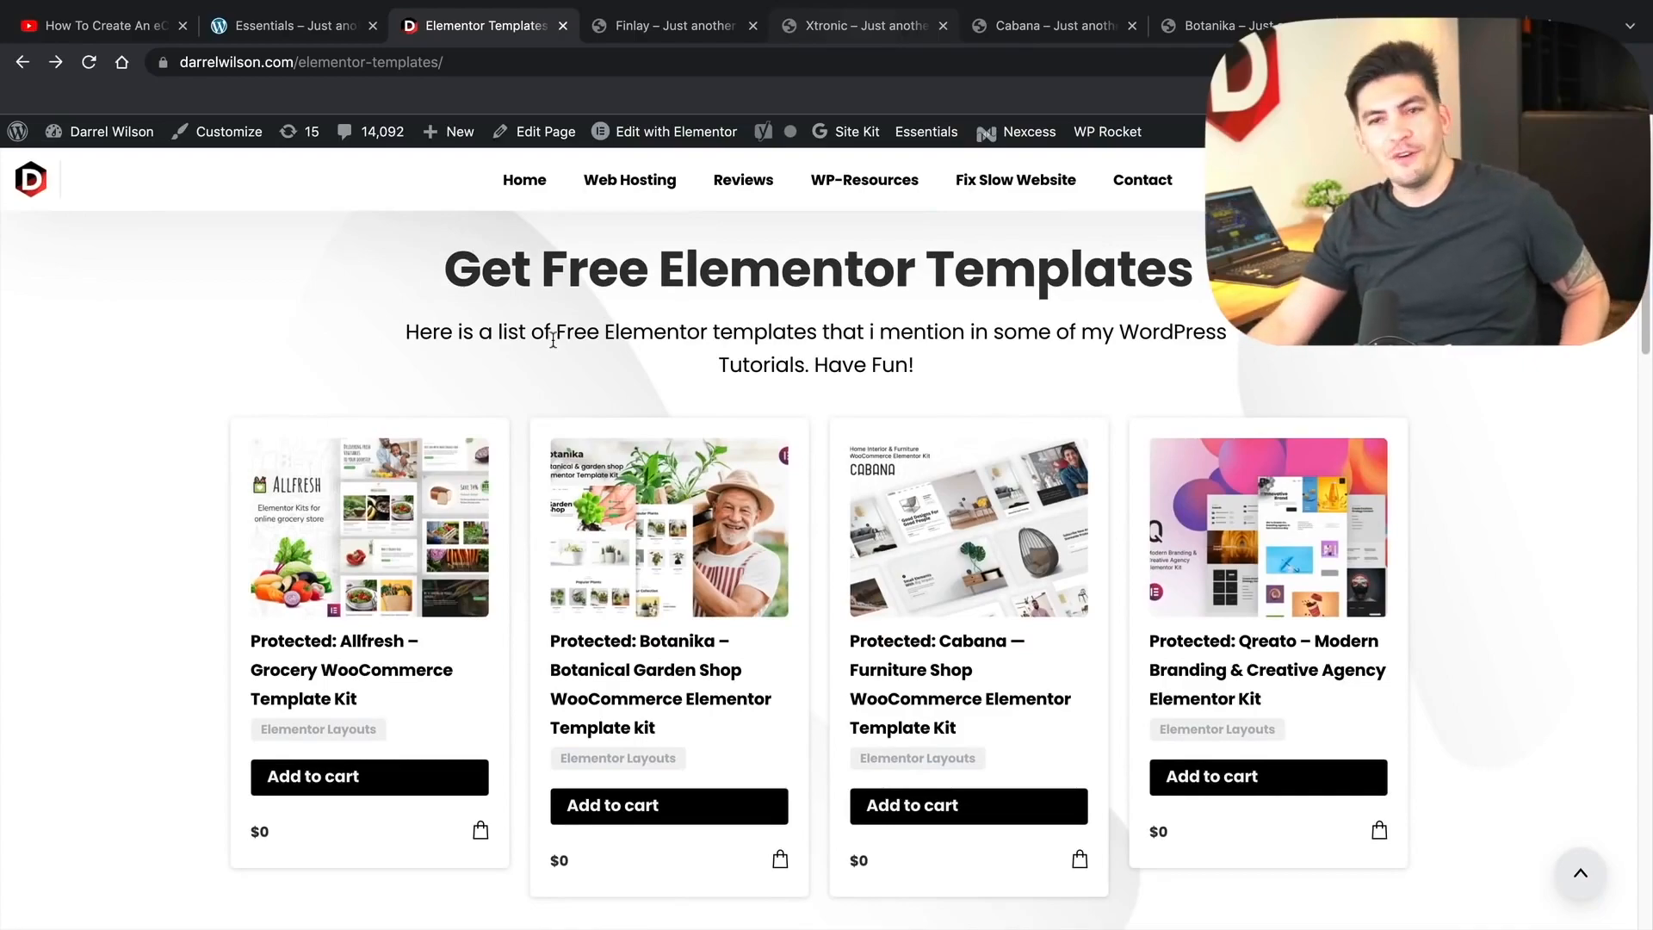
{"action": "scroll", "coordinate": [552, 340], "scroll_direction": "down", "scroll_amount": 2}
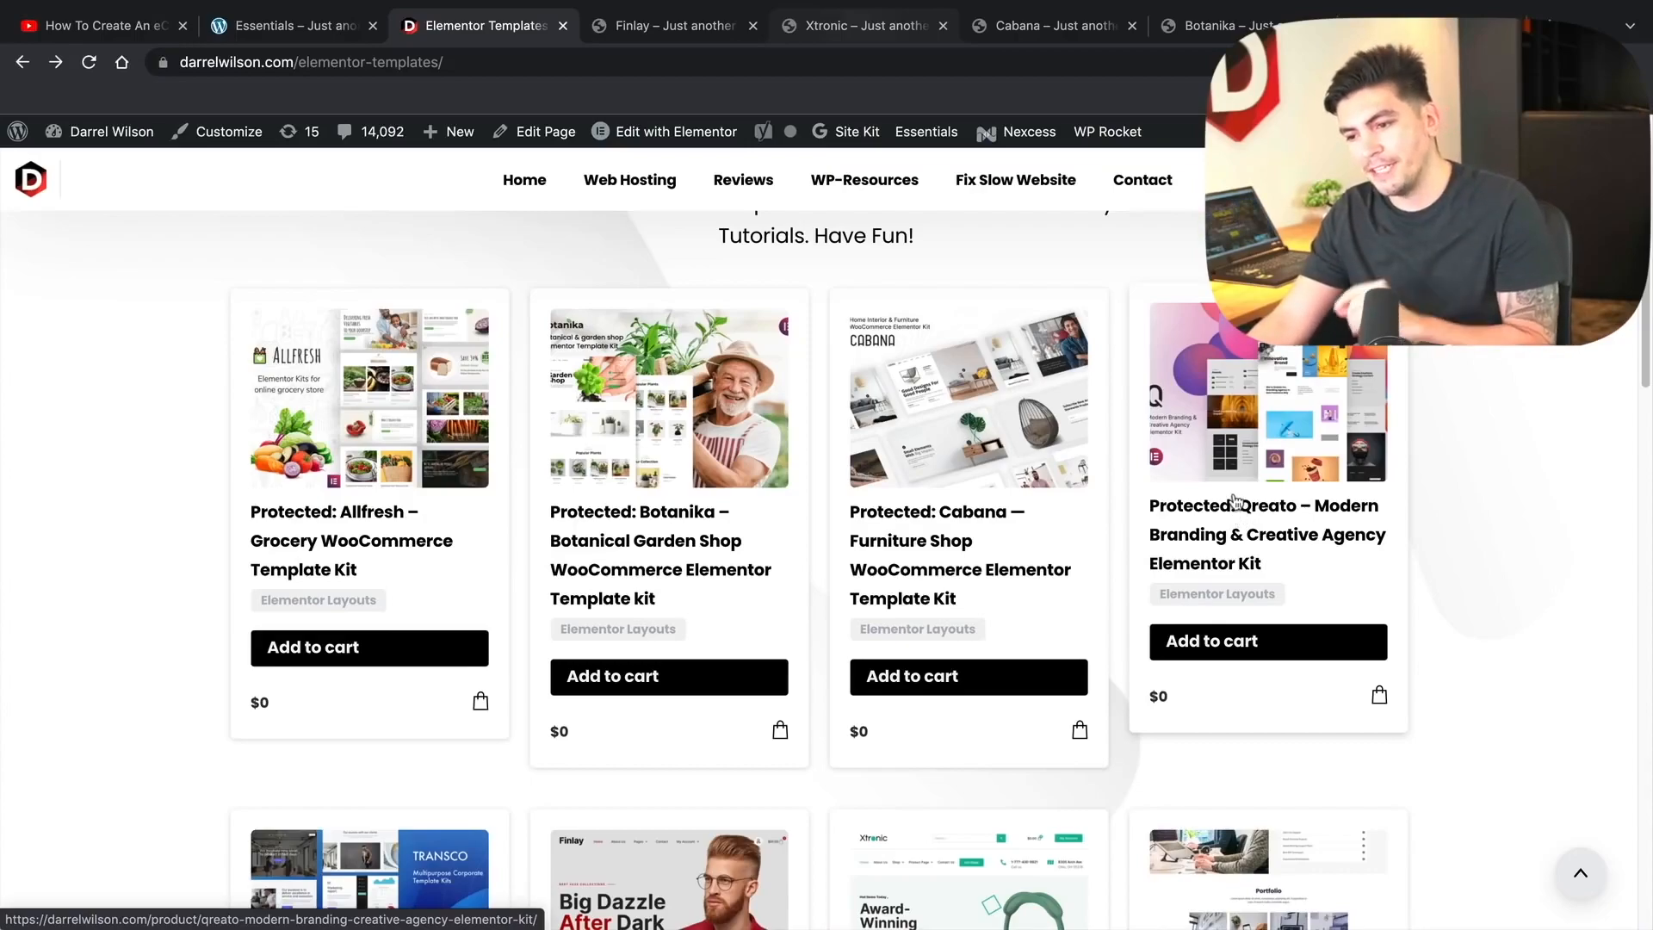
{"action": "scroll", "coordinate": [1229, 509], "scroll_direction": "down", "scroll_amount": 2}
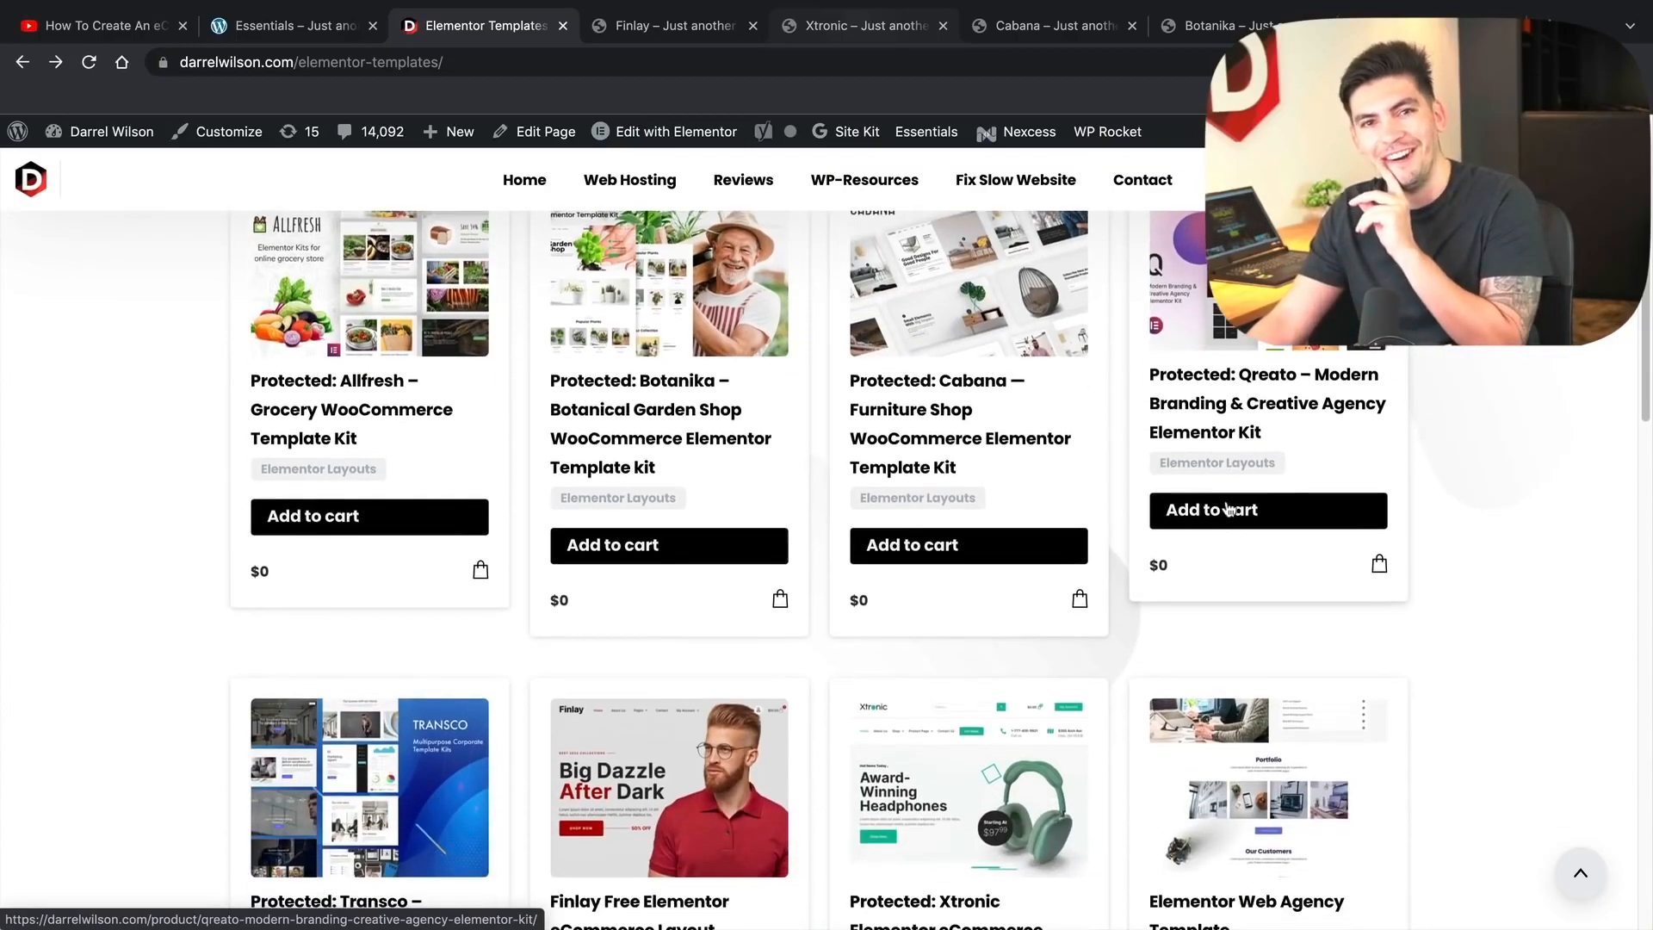
{"action": "scroll", "coordinate": [656, 465], "scroll_direction": "up", "scroll_amount": 1}
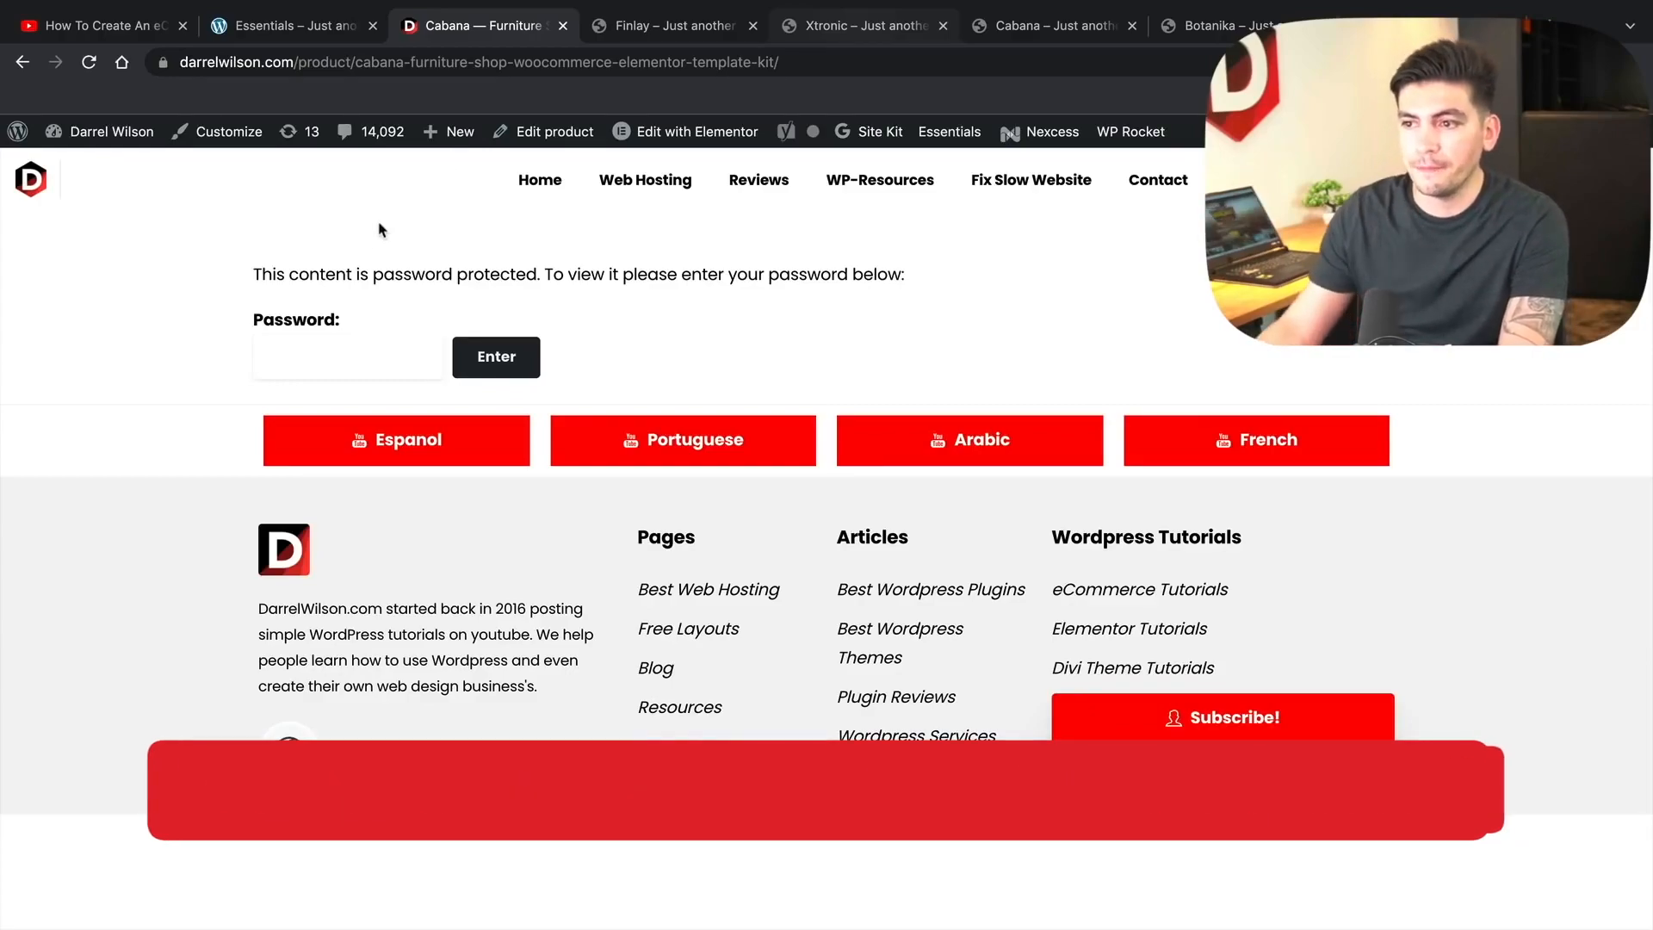
- Unlock the Cabana kit page with its password and decline Chrome's password update
{"action": "type", "text": "cabana"}
{"action": "left_click", "coordinate": [476, 377]}
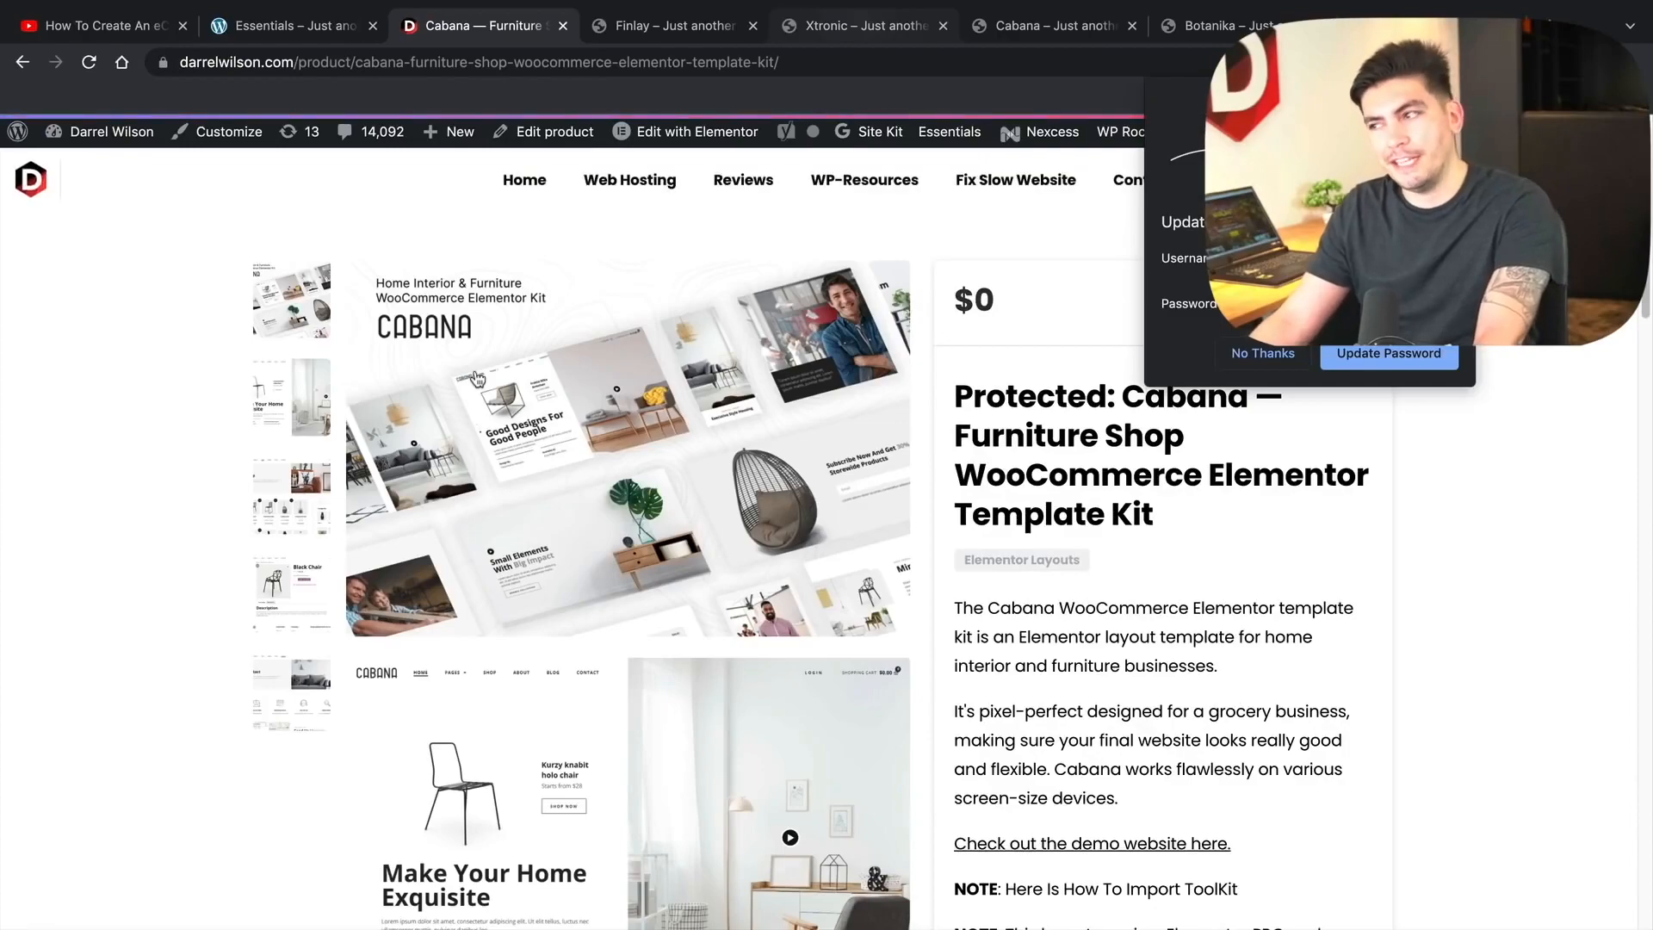
{"action": "left_click", "coordinate": [1257, 356]}
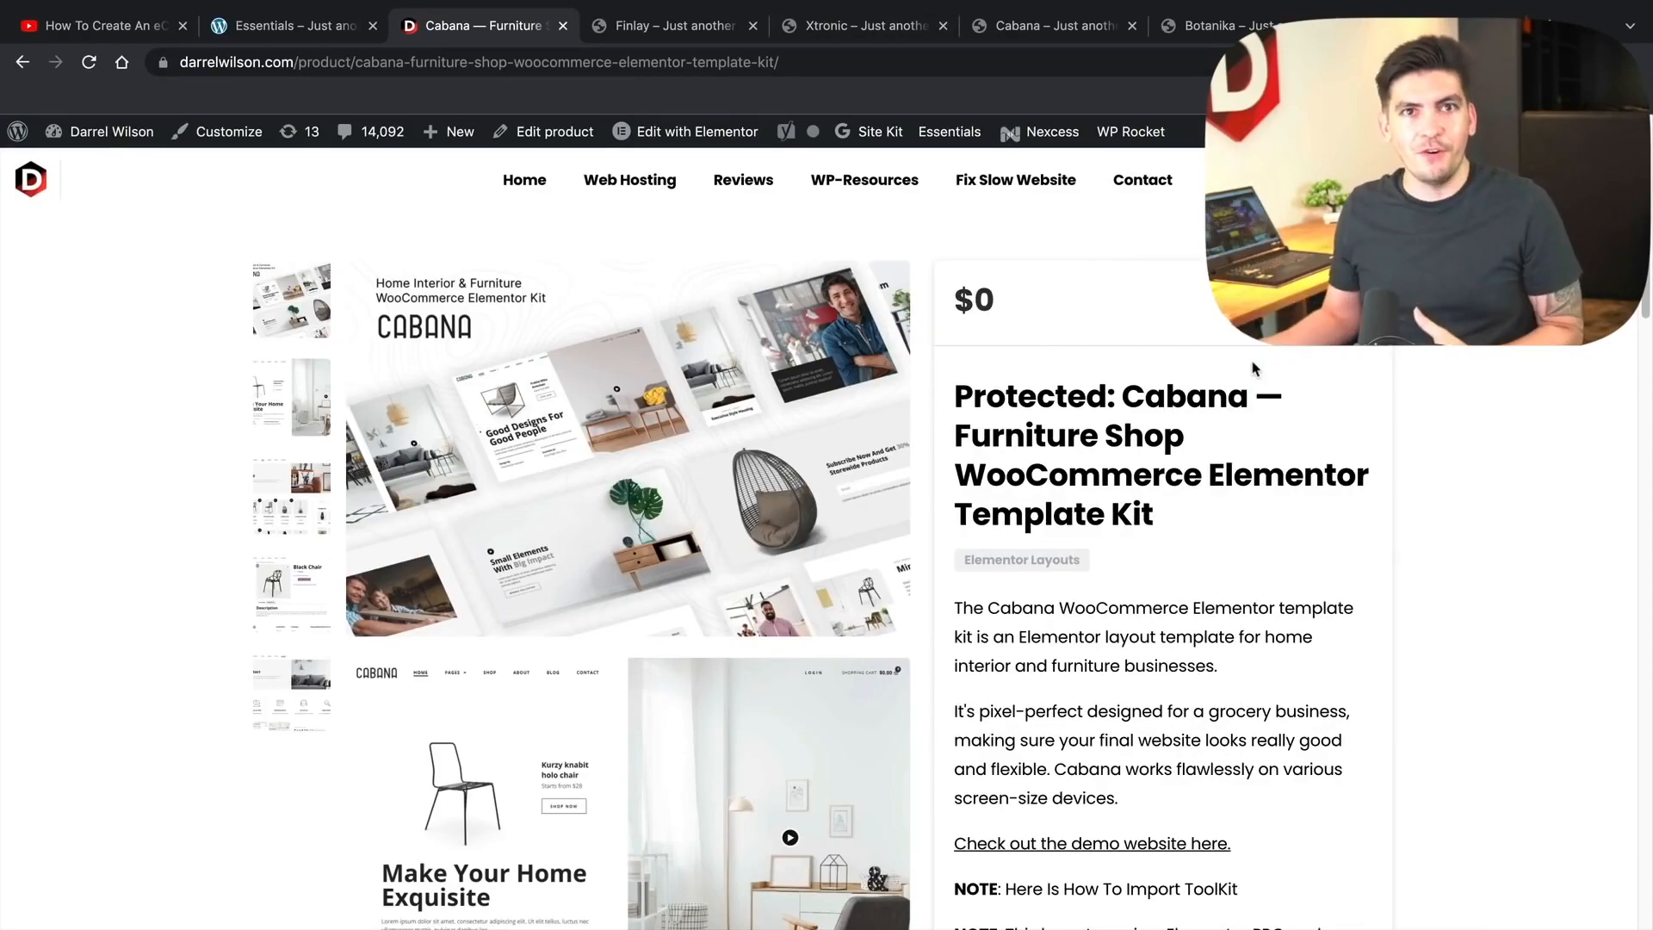
- Preview the kit's gallery images: second preview, Shop page, Black Chair product and Contact page
{"action": "scroll", "coordinate": [1173, 484], "scroll_direction": "down", "scroll_amount": 5}
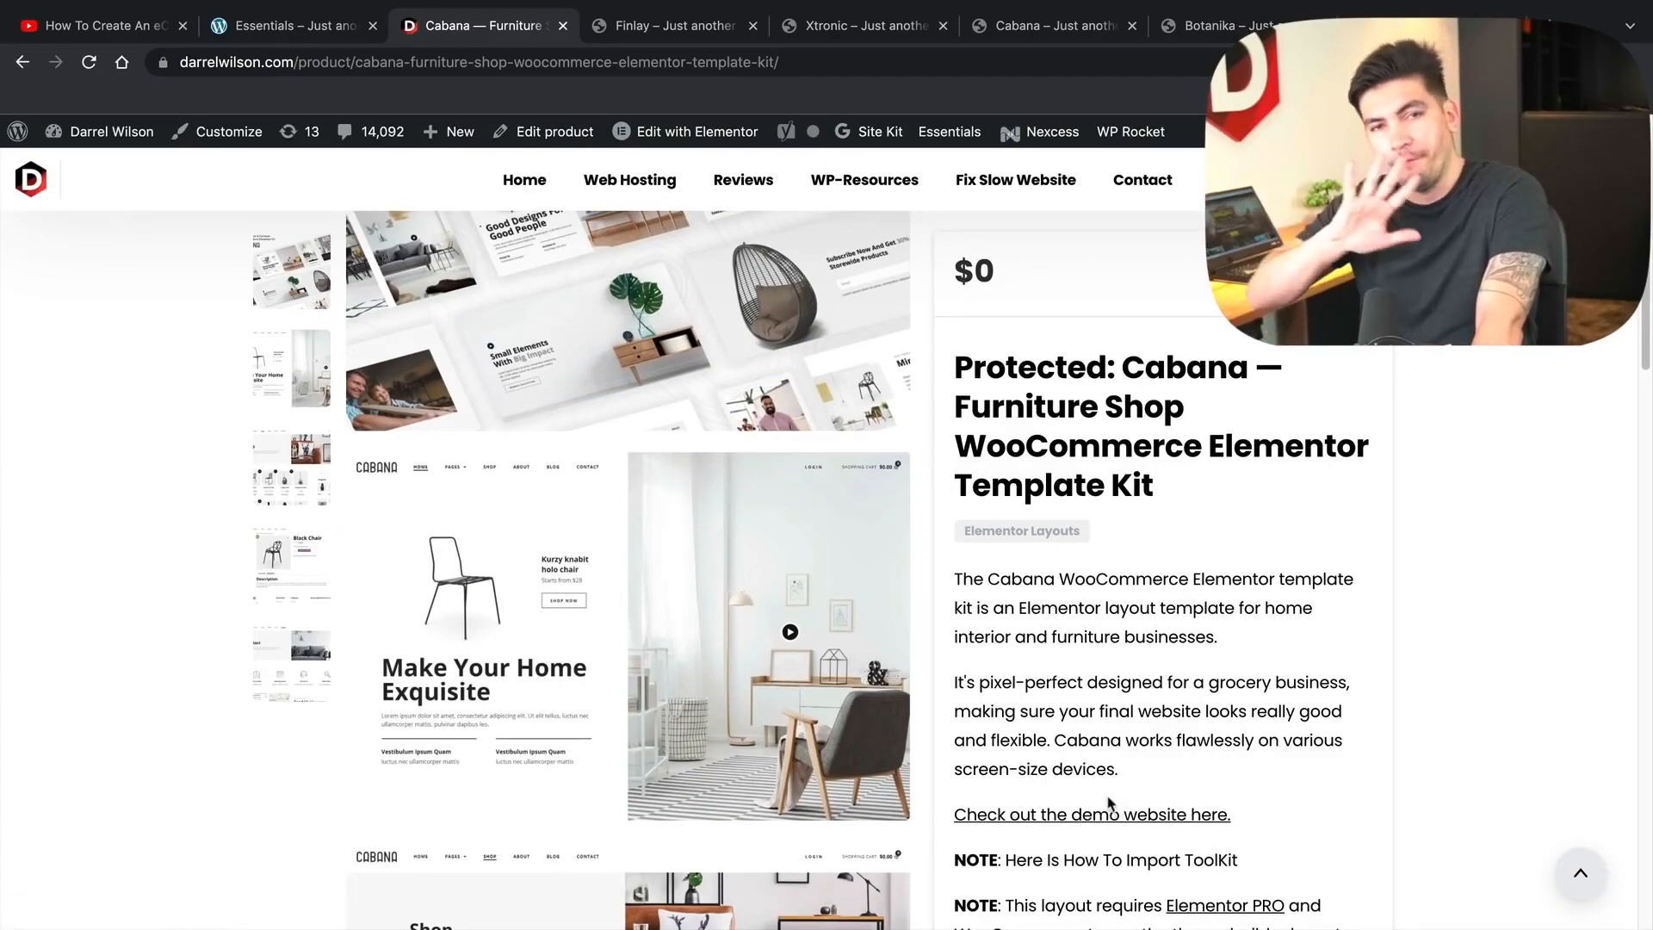
{"action": "left_click", "coordinate": [293, 384]}
{"action": "left_click", "coordinate": [283, 501]}
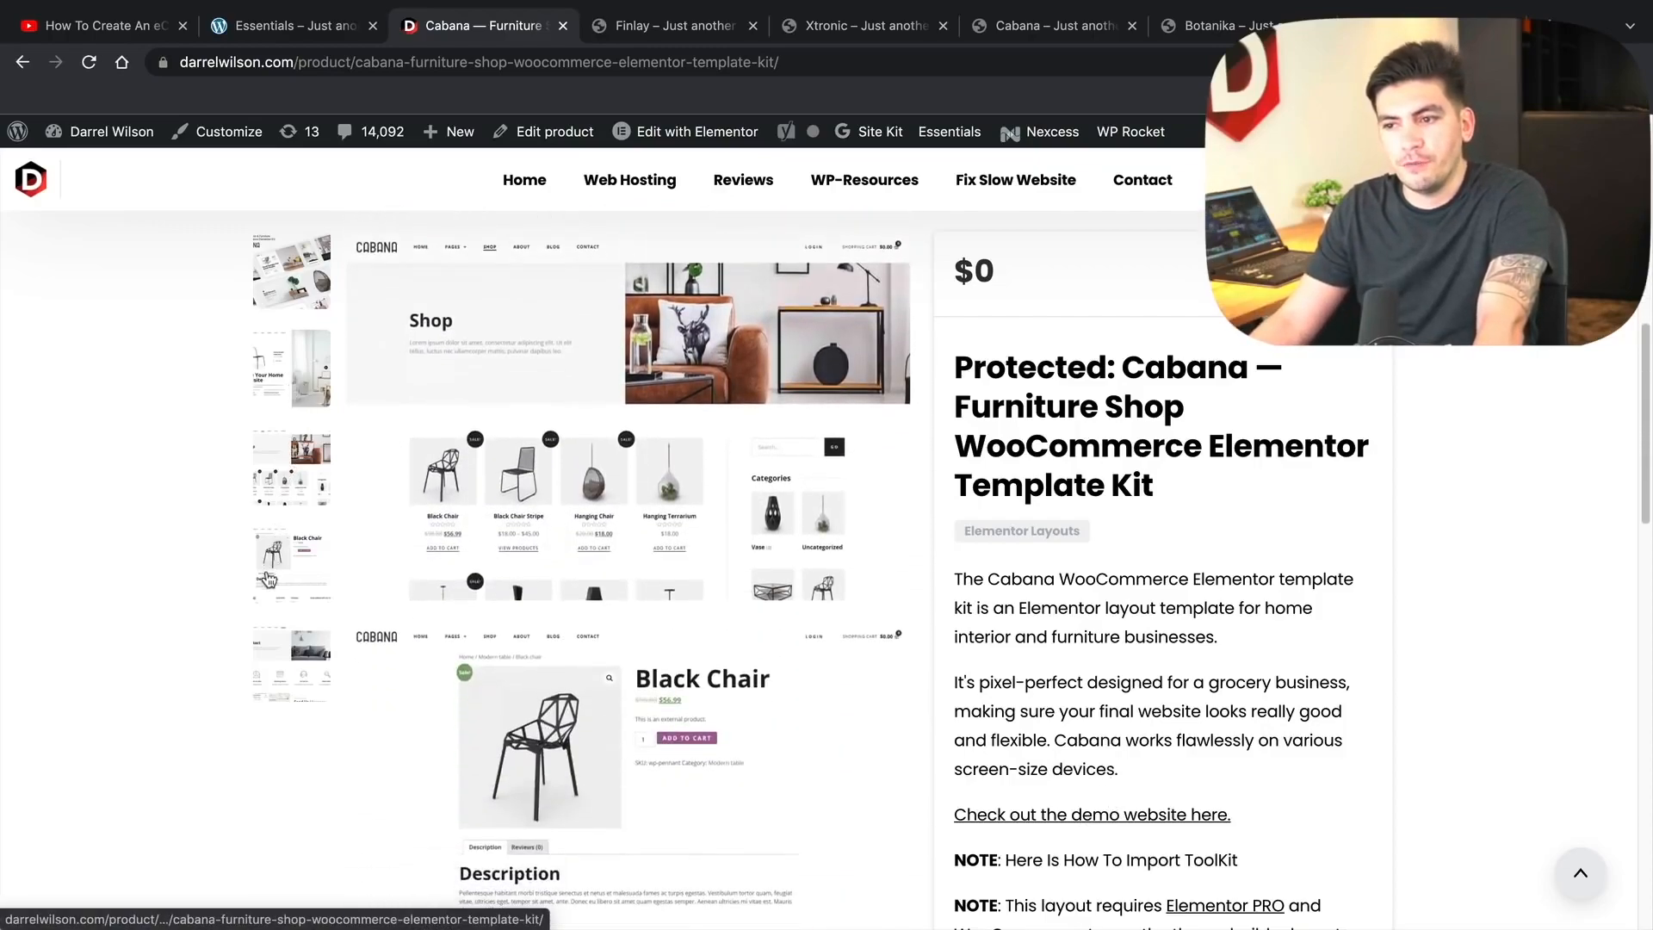
{"action": "left_click", "coordinate": [275, 594]}
{"action": "left_click", "coordinate": [282, 649]}
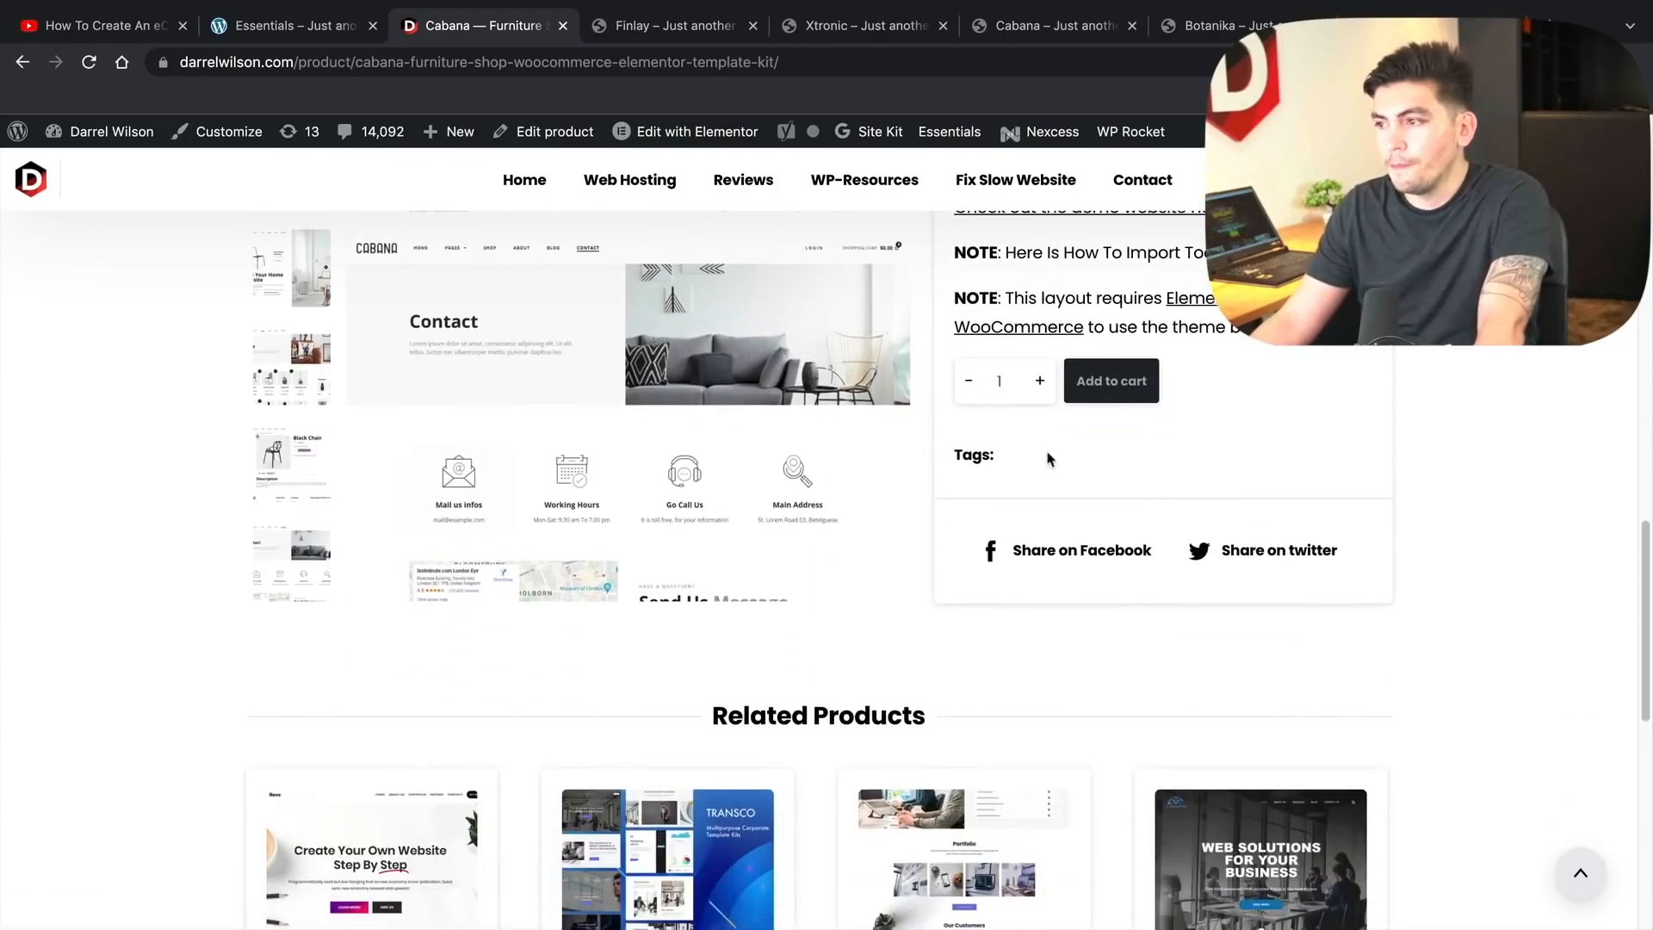
- Add the free $0 Cabana Furniture Shop kit to the cart
{"action": "scroll", "coordinate": [1258, 520], "scroll_direction": "up", "scroll_amount": 3}
{"action": "left_click", "coordinate": [1111, 561]}
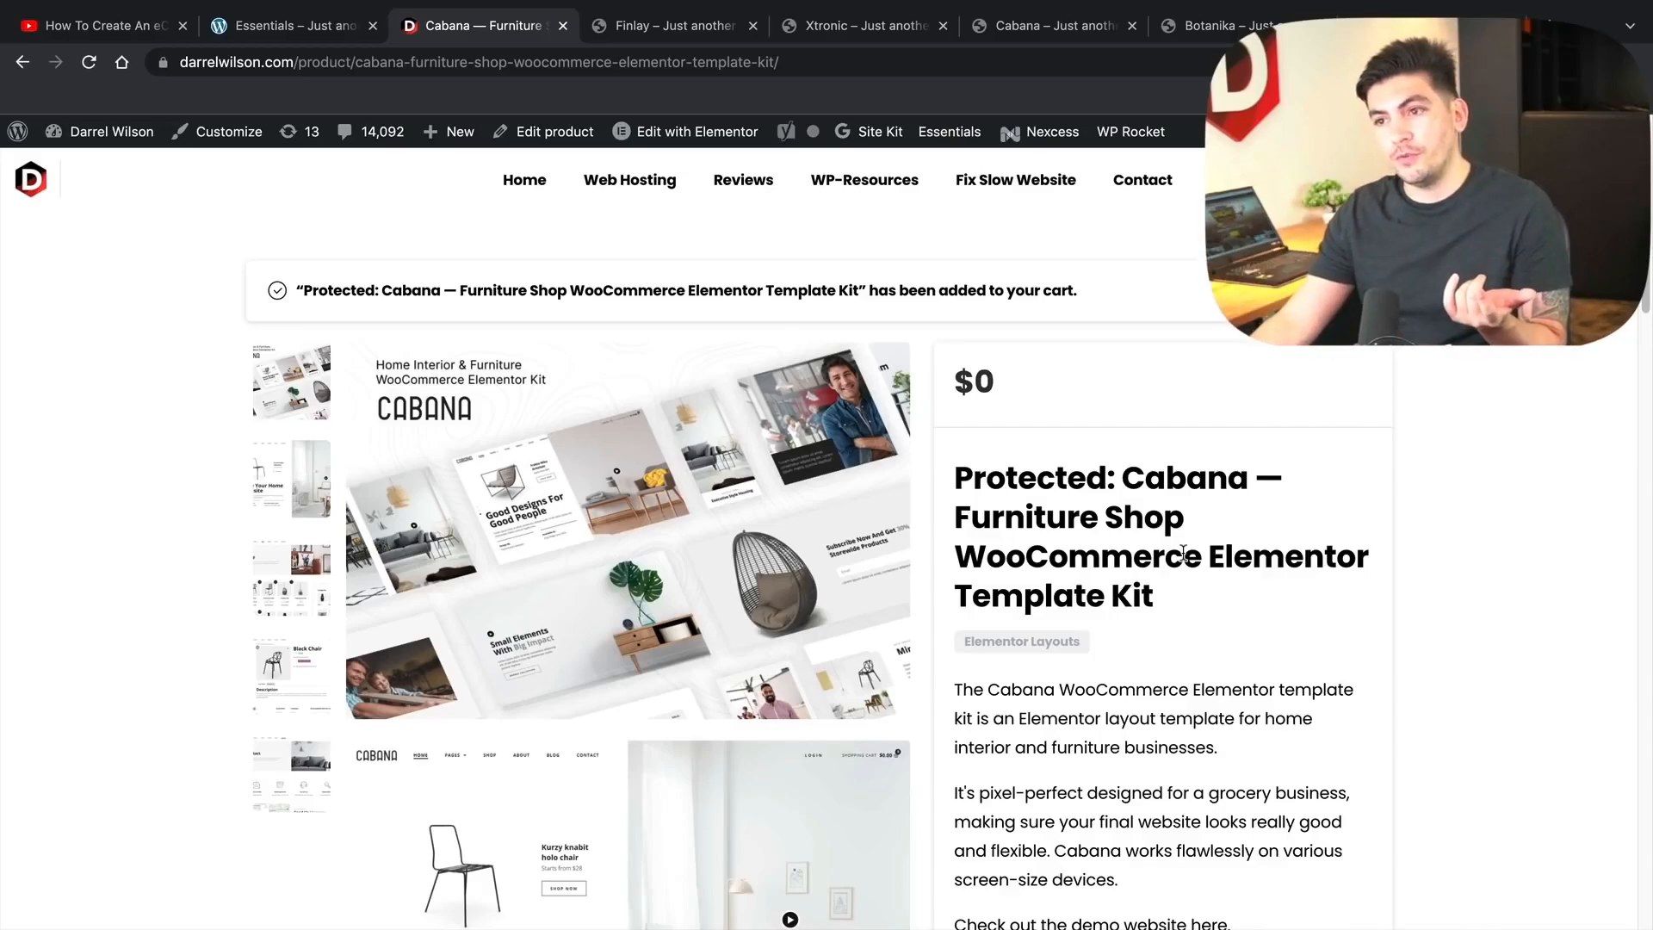
{"action": "scroll", "coordinate": [1182, 603], "scroll_direction": "down", "scroll_amount": 2}
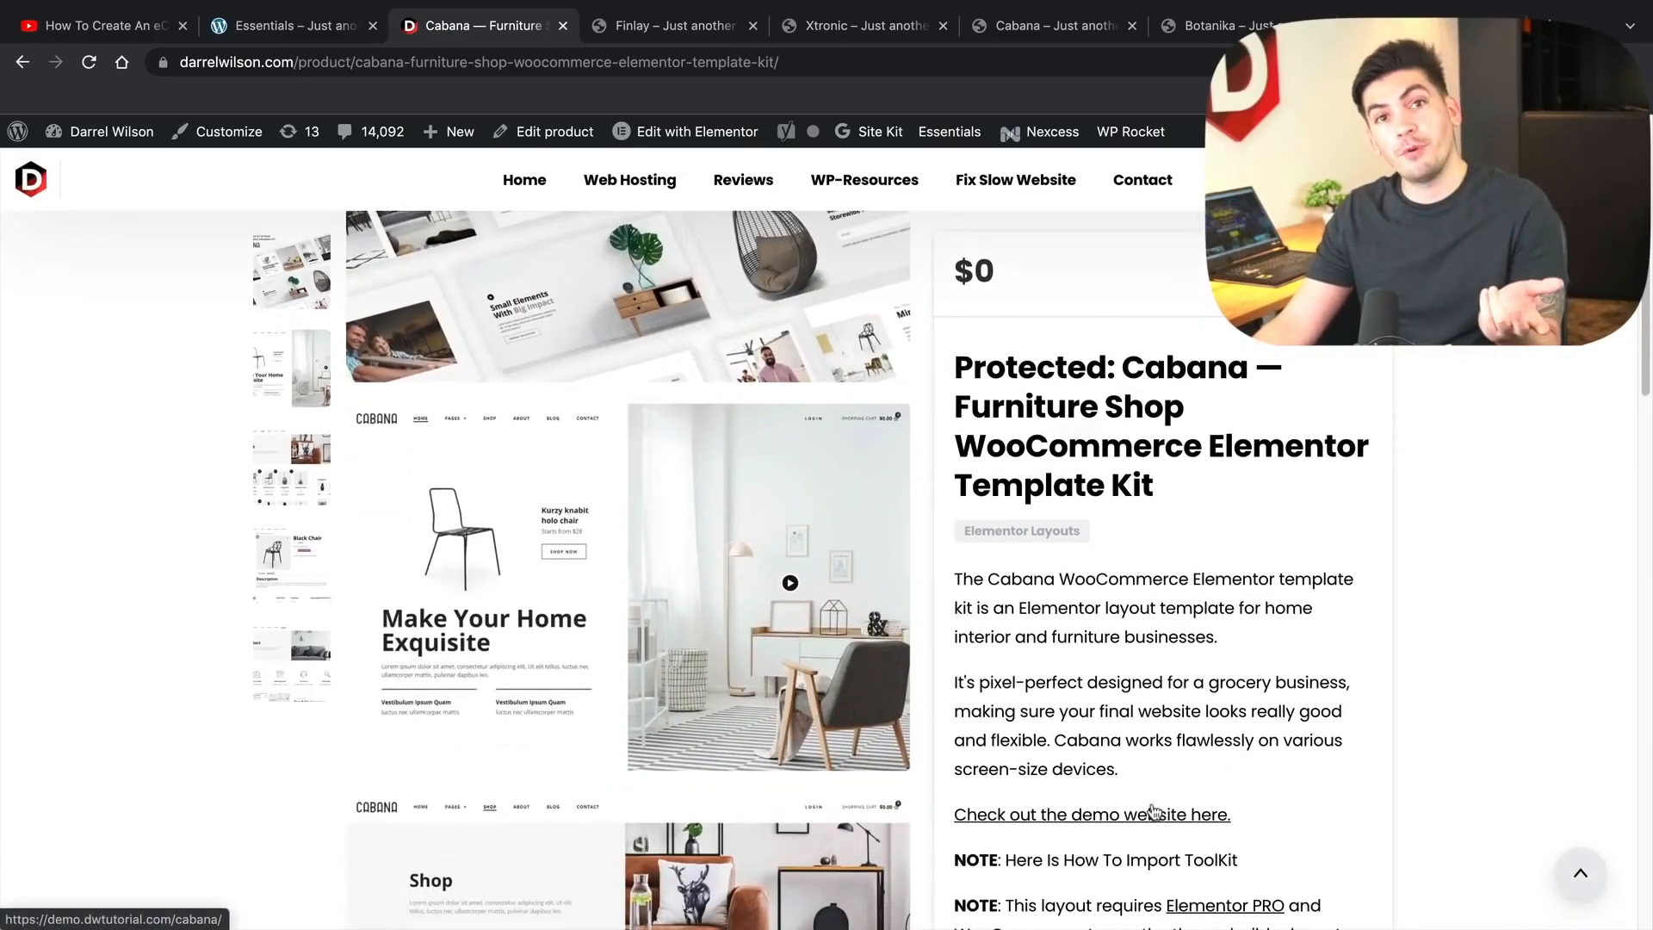
{"action": "scroll", "coordinate": [1153, 811], "scroll_direction": "up", "scroll_amount": 2}
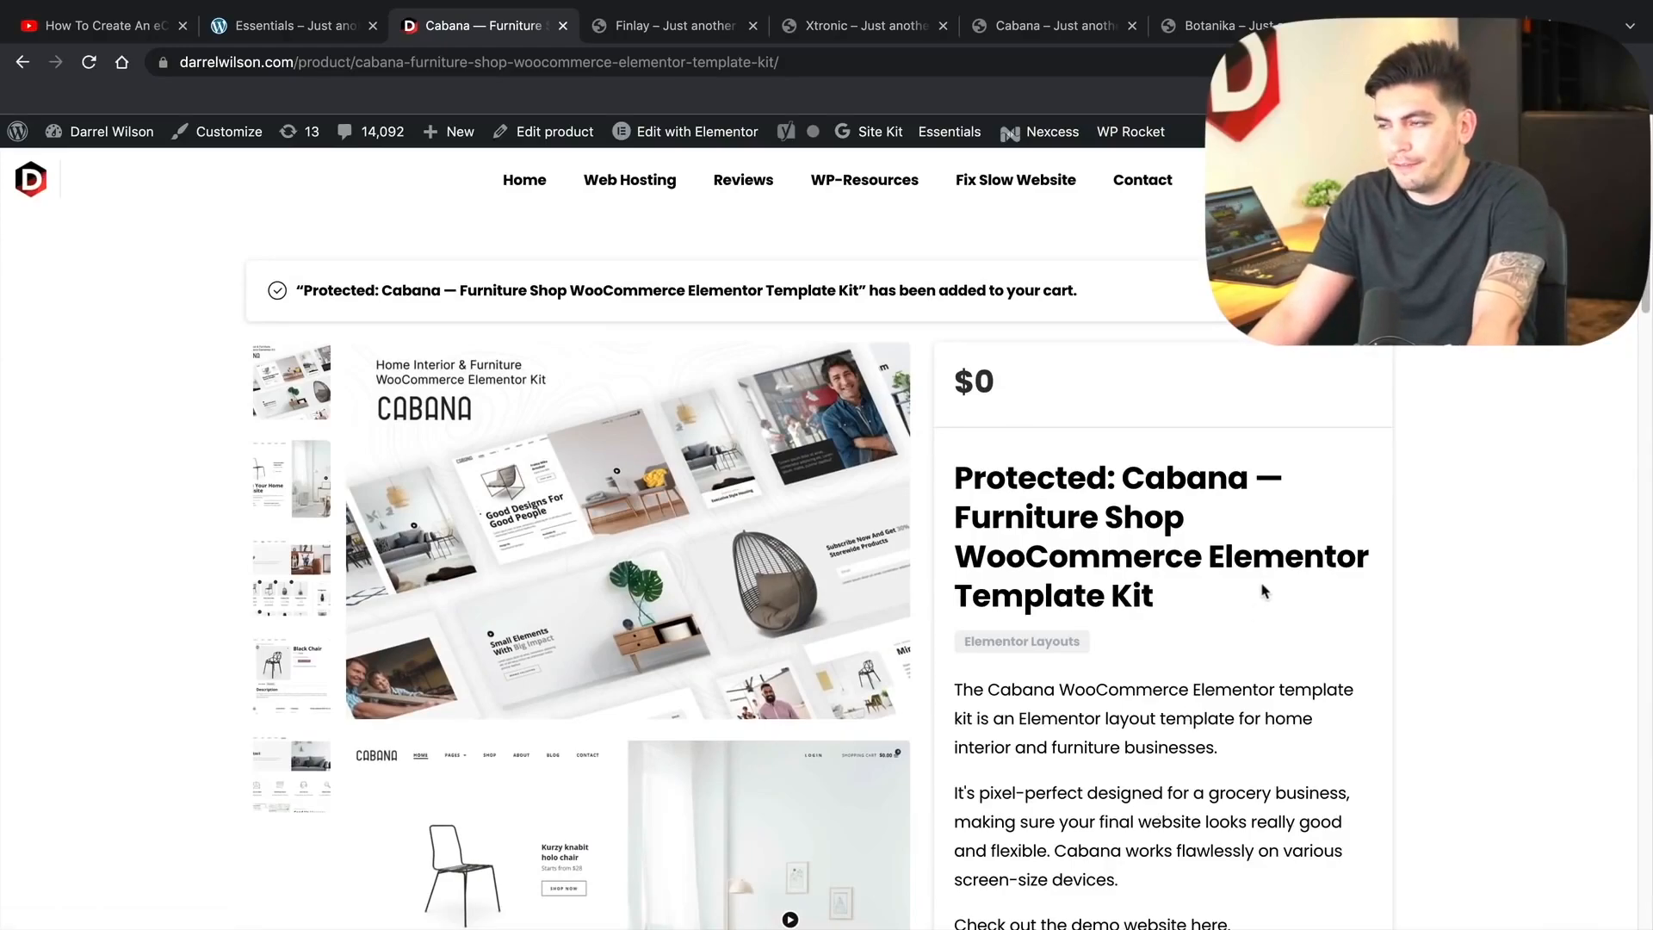
- Check out the $0 Cabana order and download the cabana-elementor-kit zip file
{"action": "left_click", "coordinate": [1334, 291]}
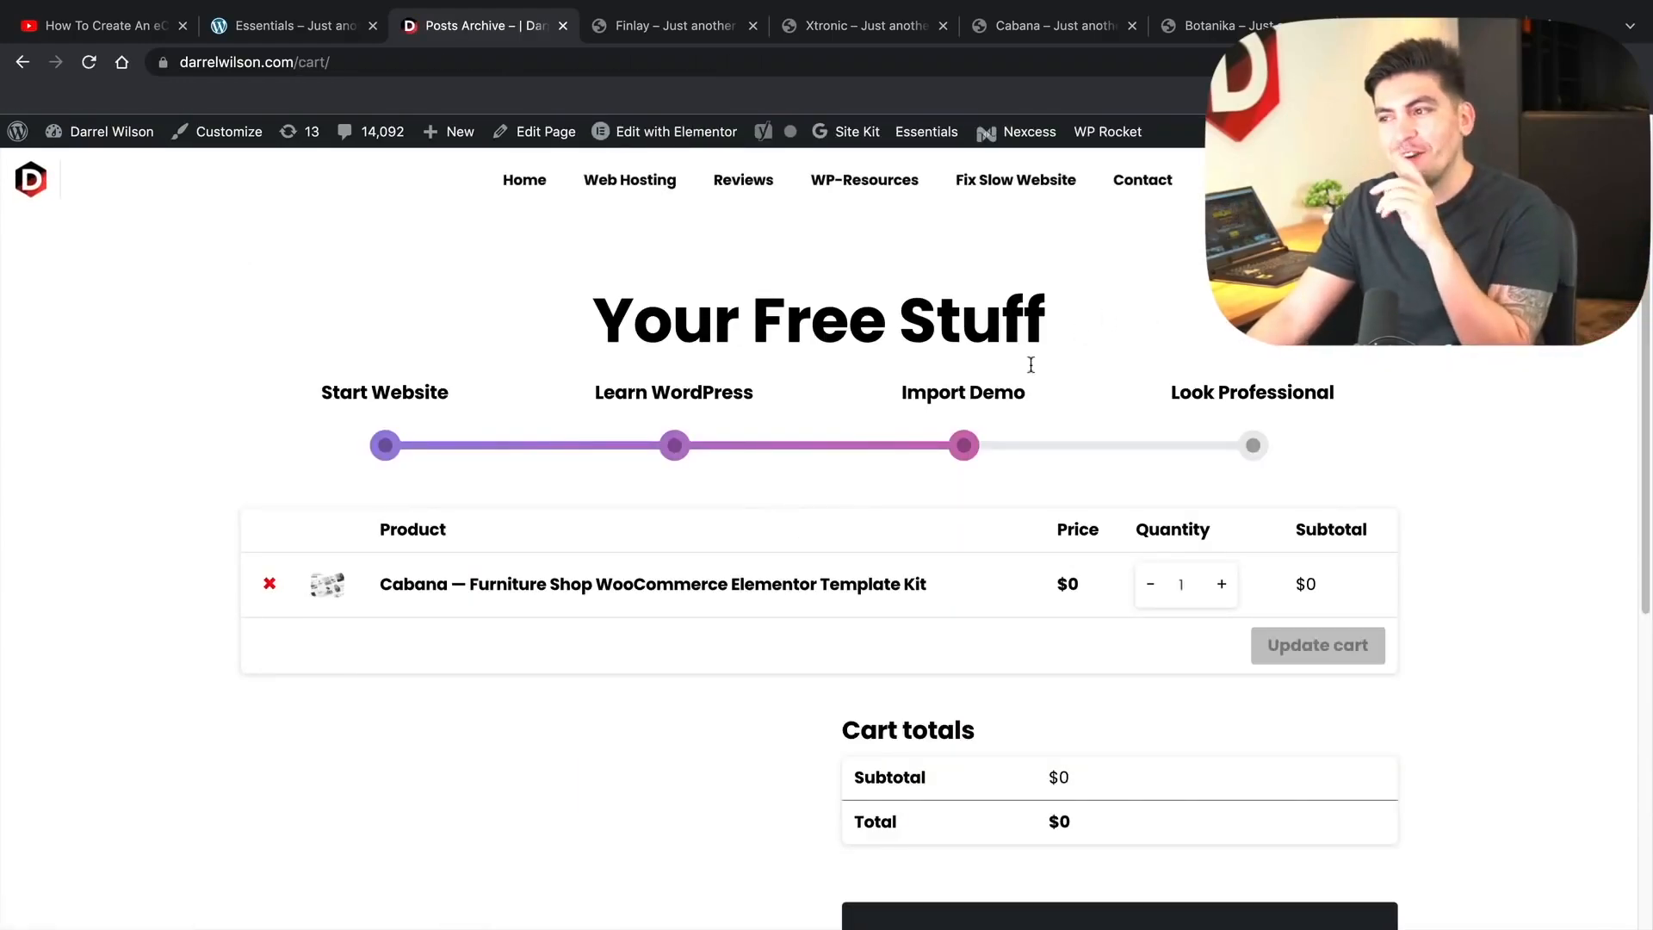
{"action": "scroll", "coordinate": [1029, 375], "scroll_direction": "down", "scroll_amount": 2}
{"action": "left_click", "coordinate": [1153, 779]}
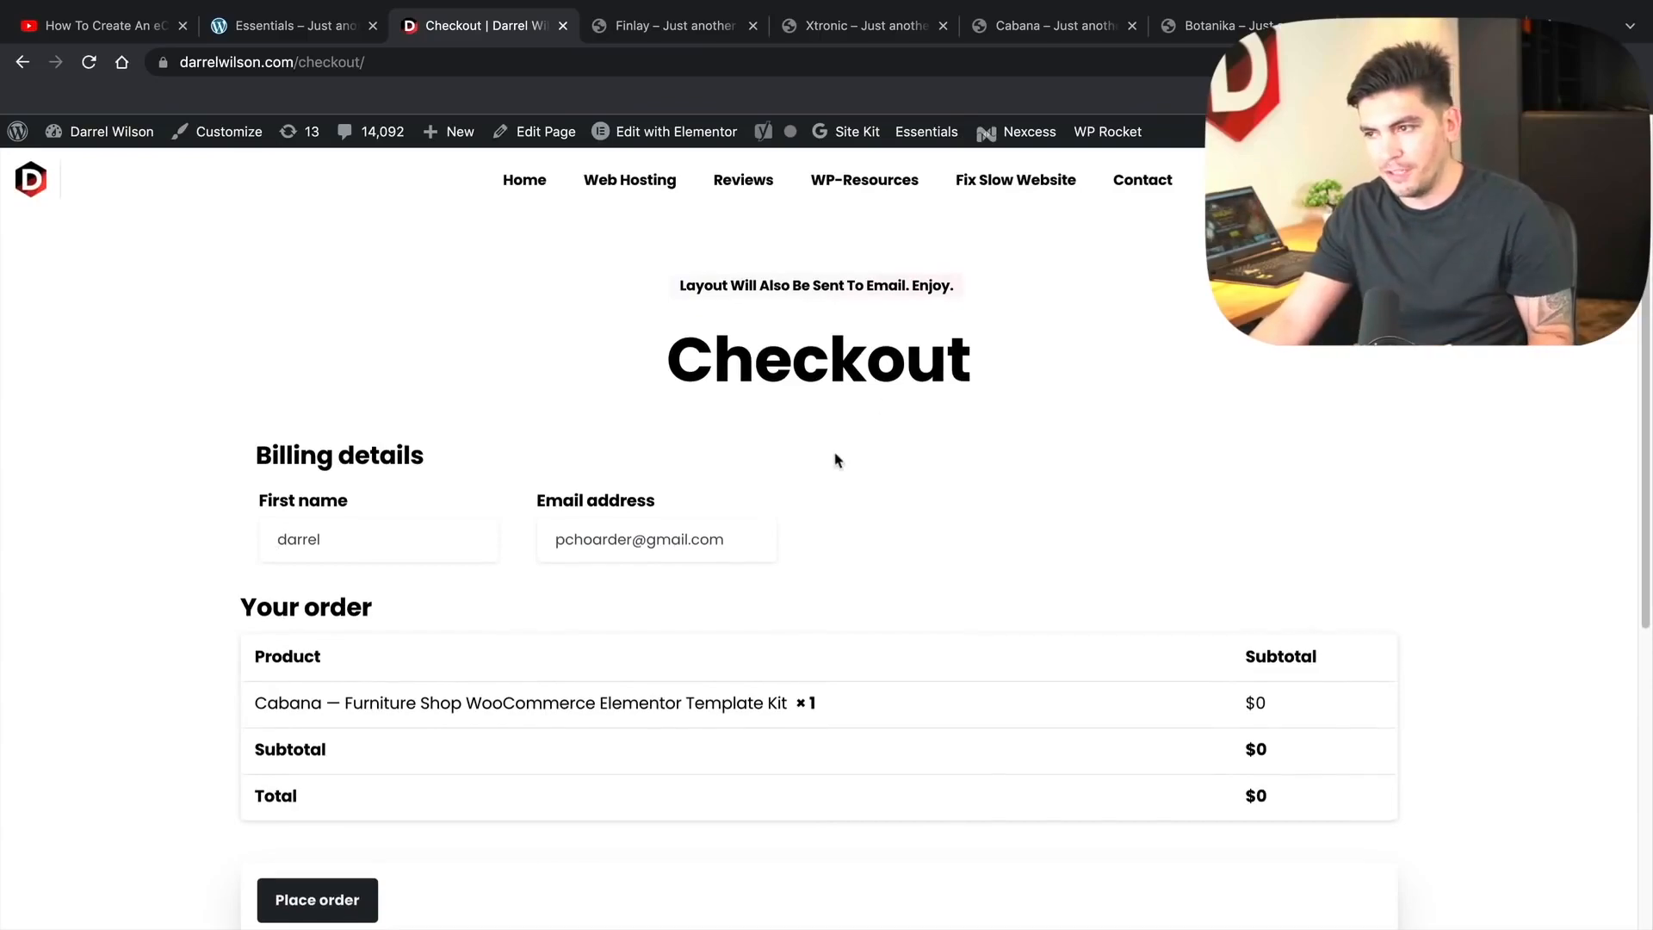
{"action": "scroll", "coordinate": [887, 444], "scroll_direction": "down", "scroll_amount": 1}
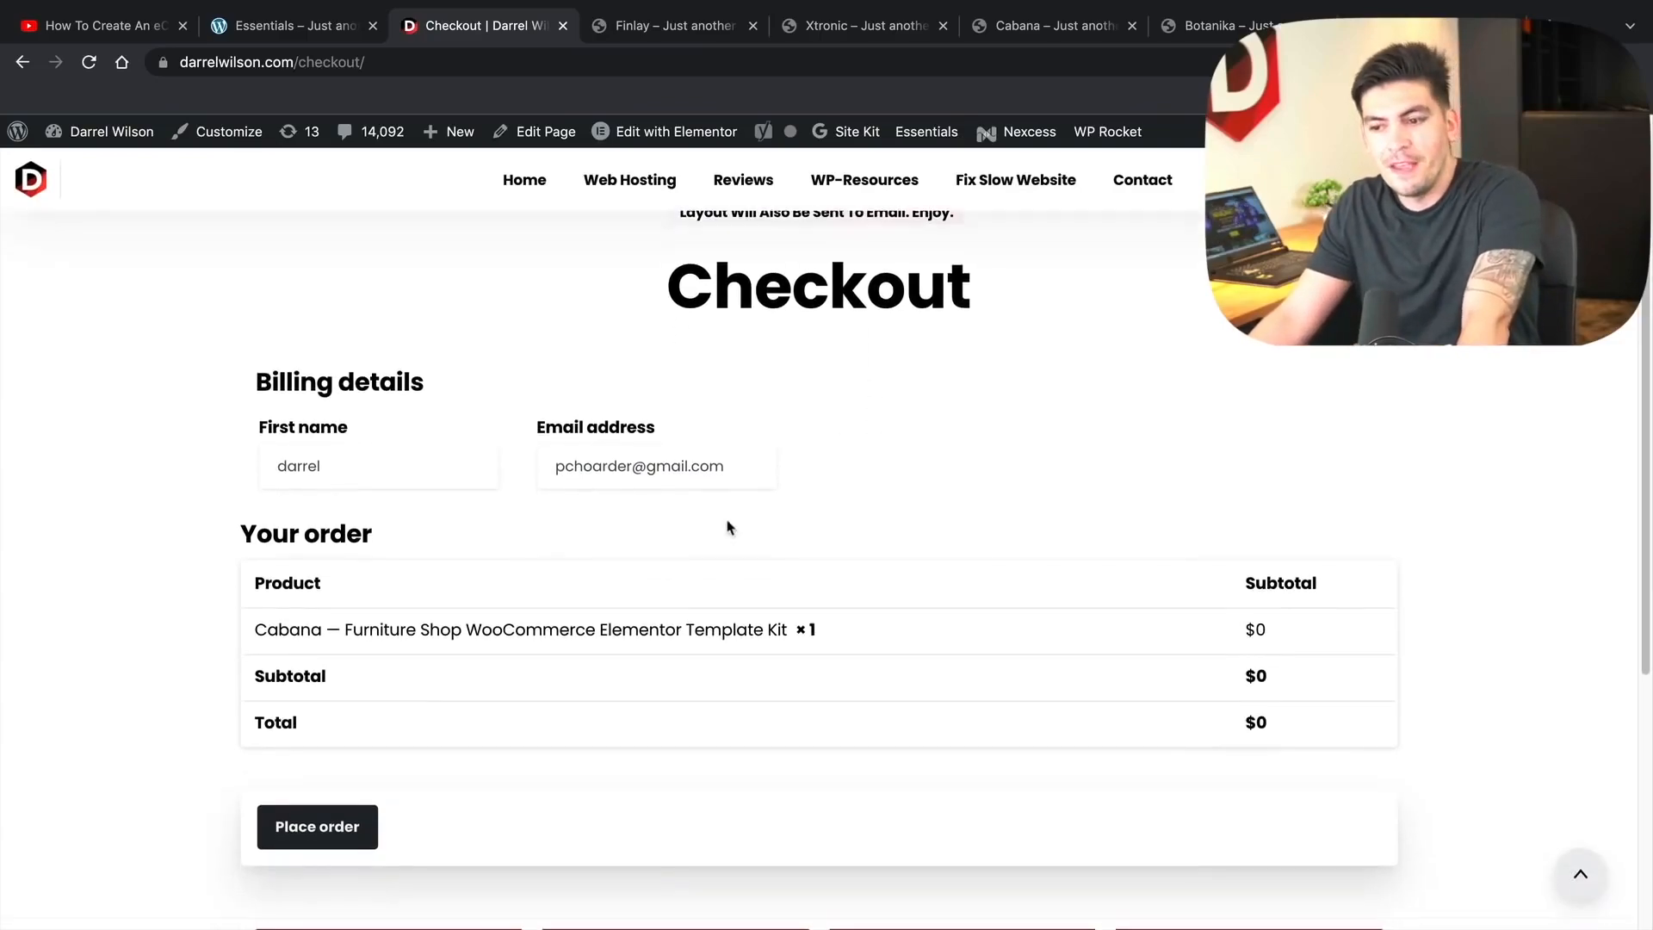
{"action": "left_click", "coordinate": [348, 824]}
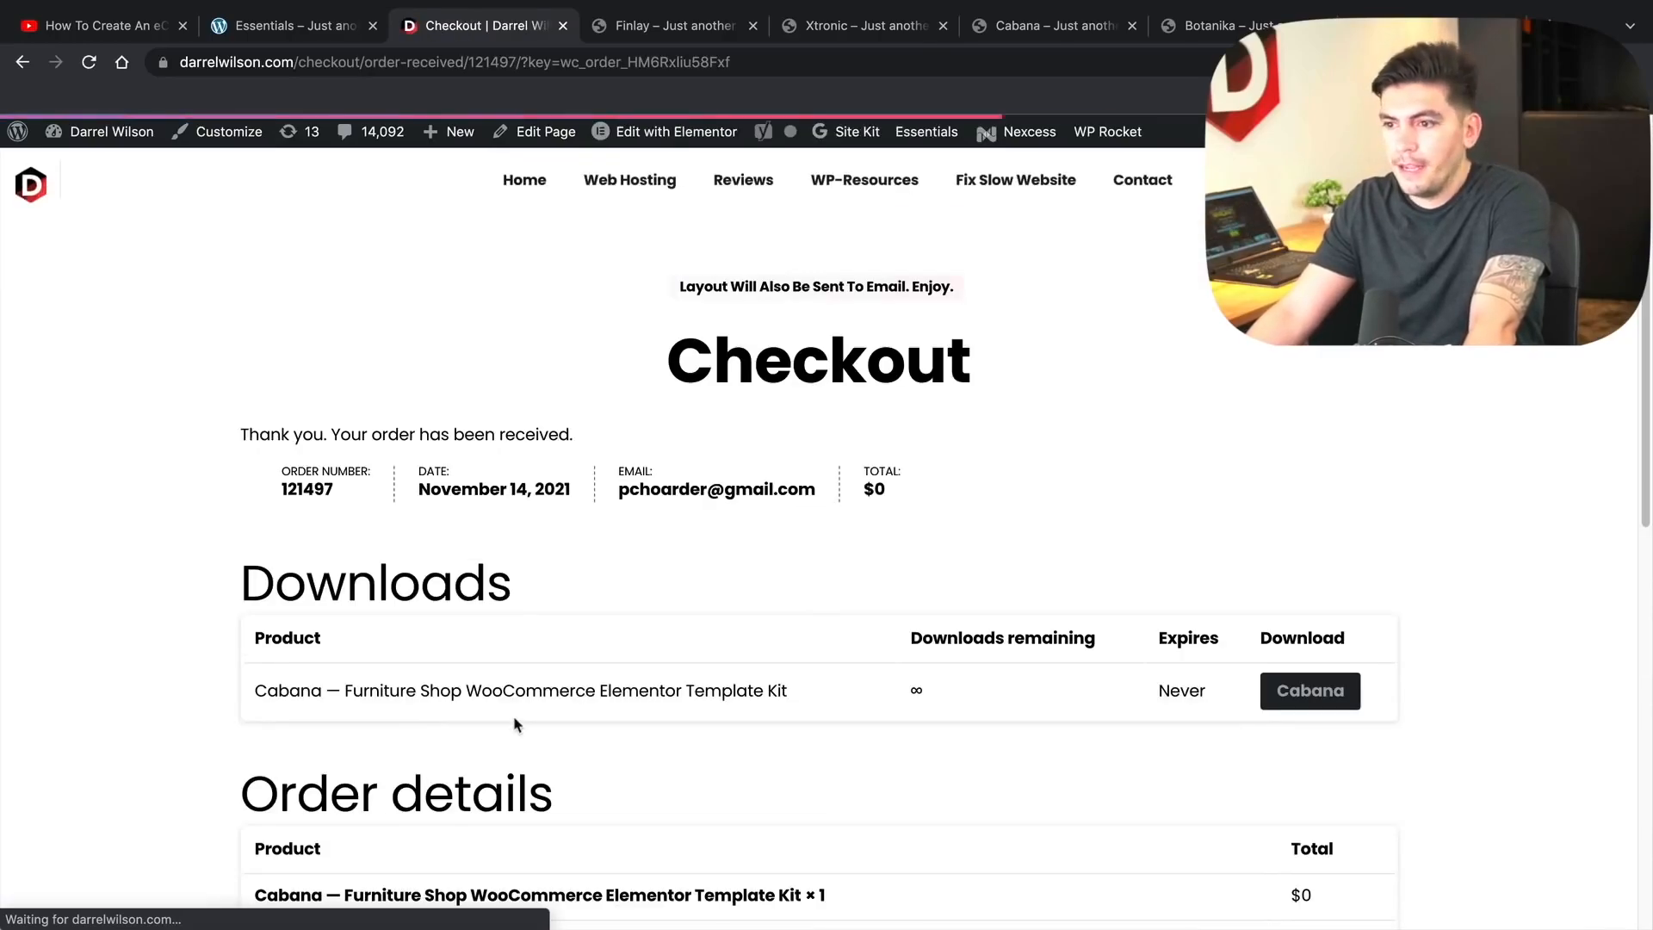
{"action": "scroll", "coordinate": [1070, 777], "scroll_direction": "down", "scroll_amount": 2}
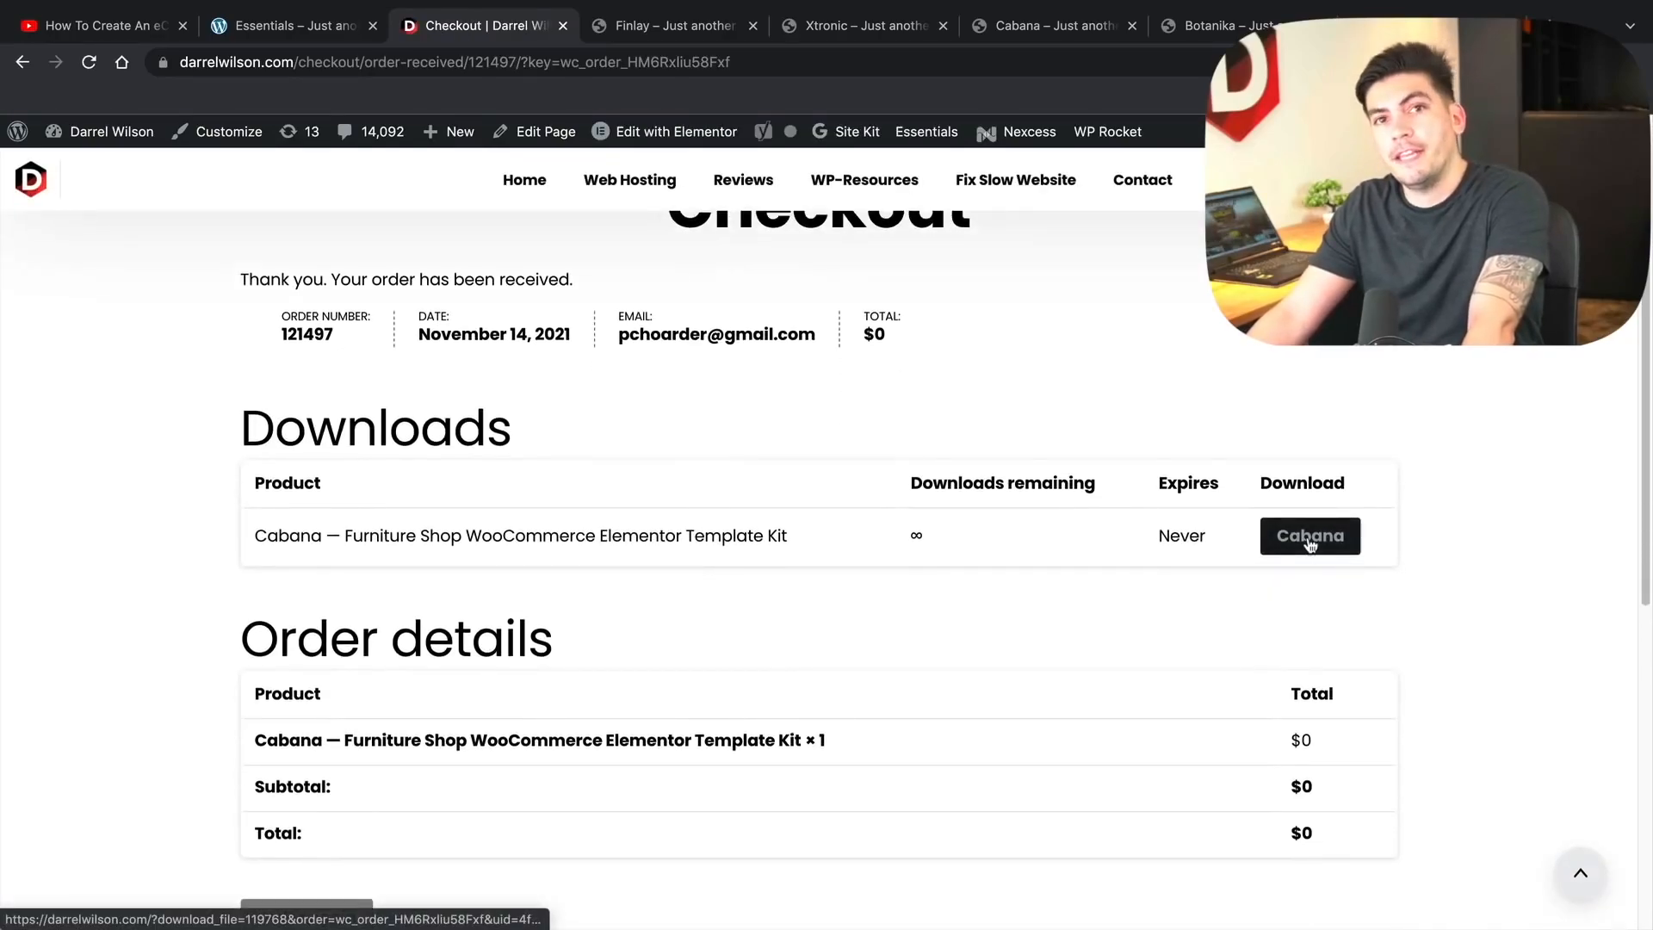
{"action": "left_click", "coordinate": [1309, 539]}
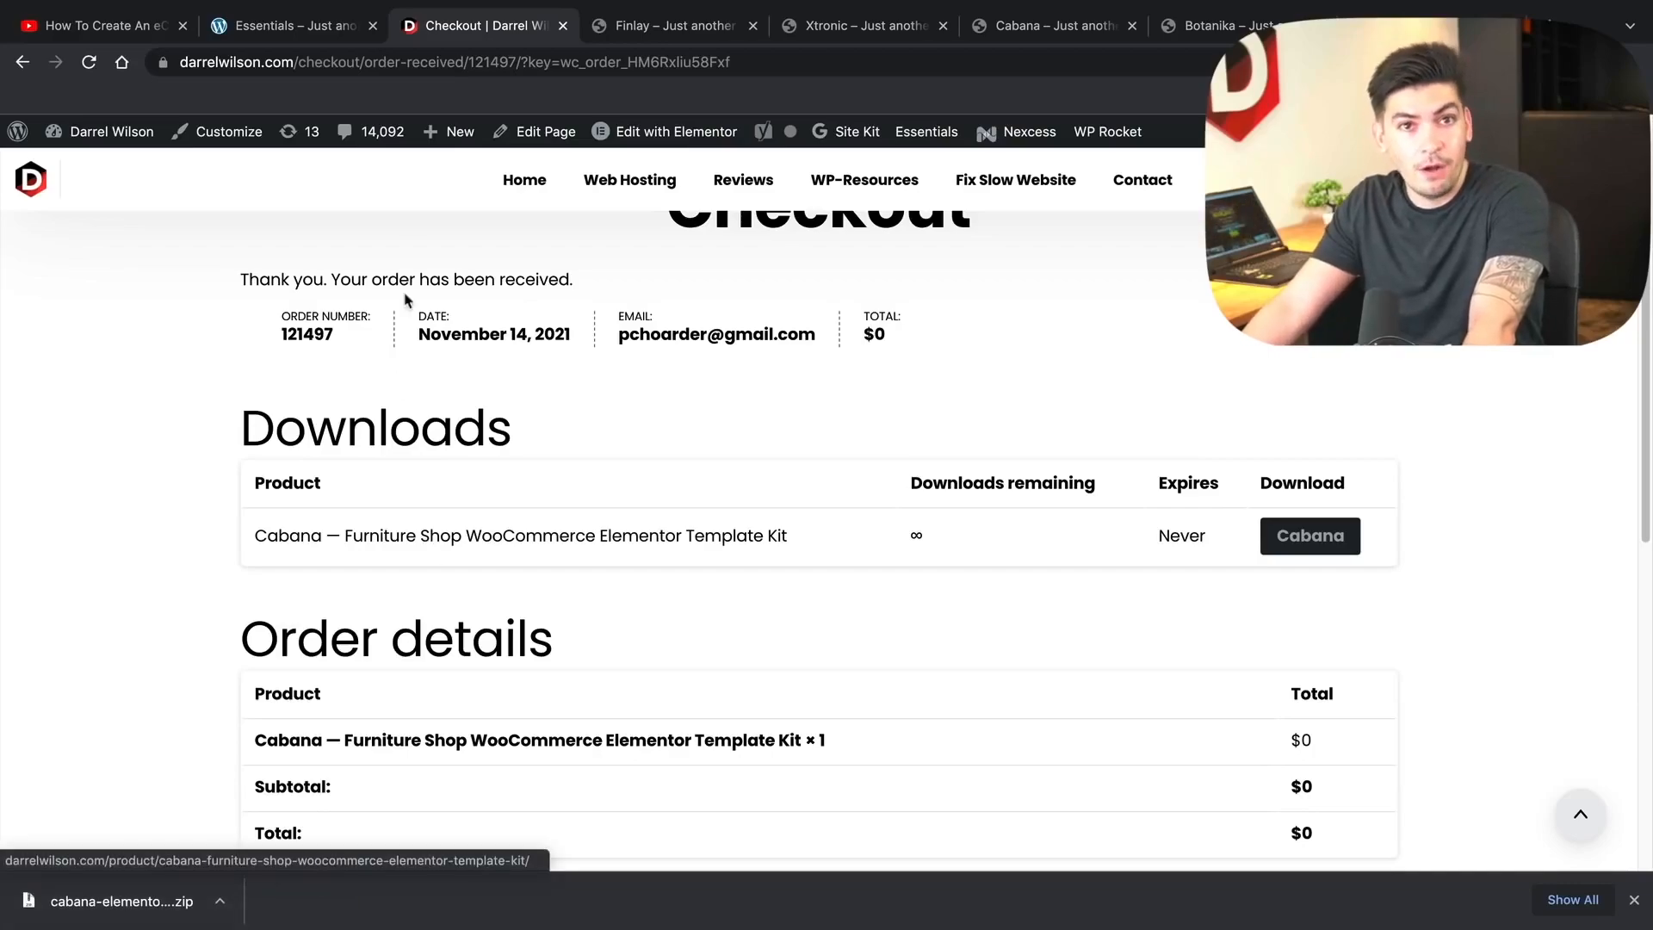
- Bulk-activate Elementor, Elementor Pro and WooCommerce, then connect and activate the Elementor Pro license
{"action": "left_click", "coordinate": [317, 30]}
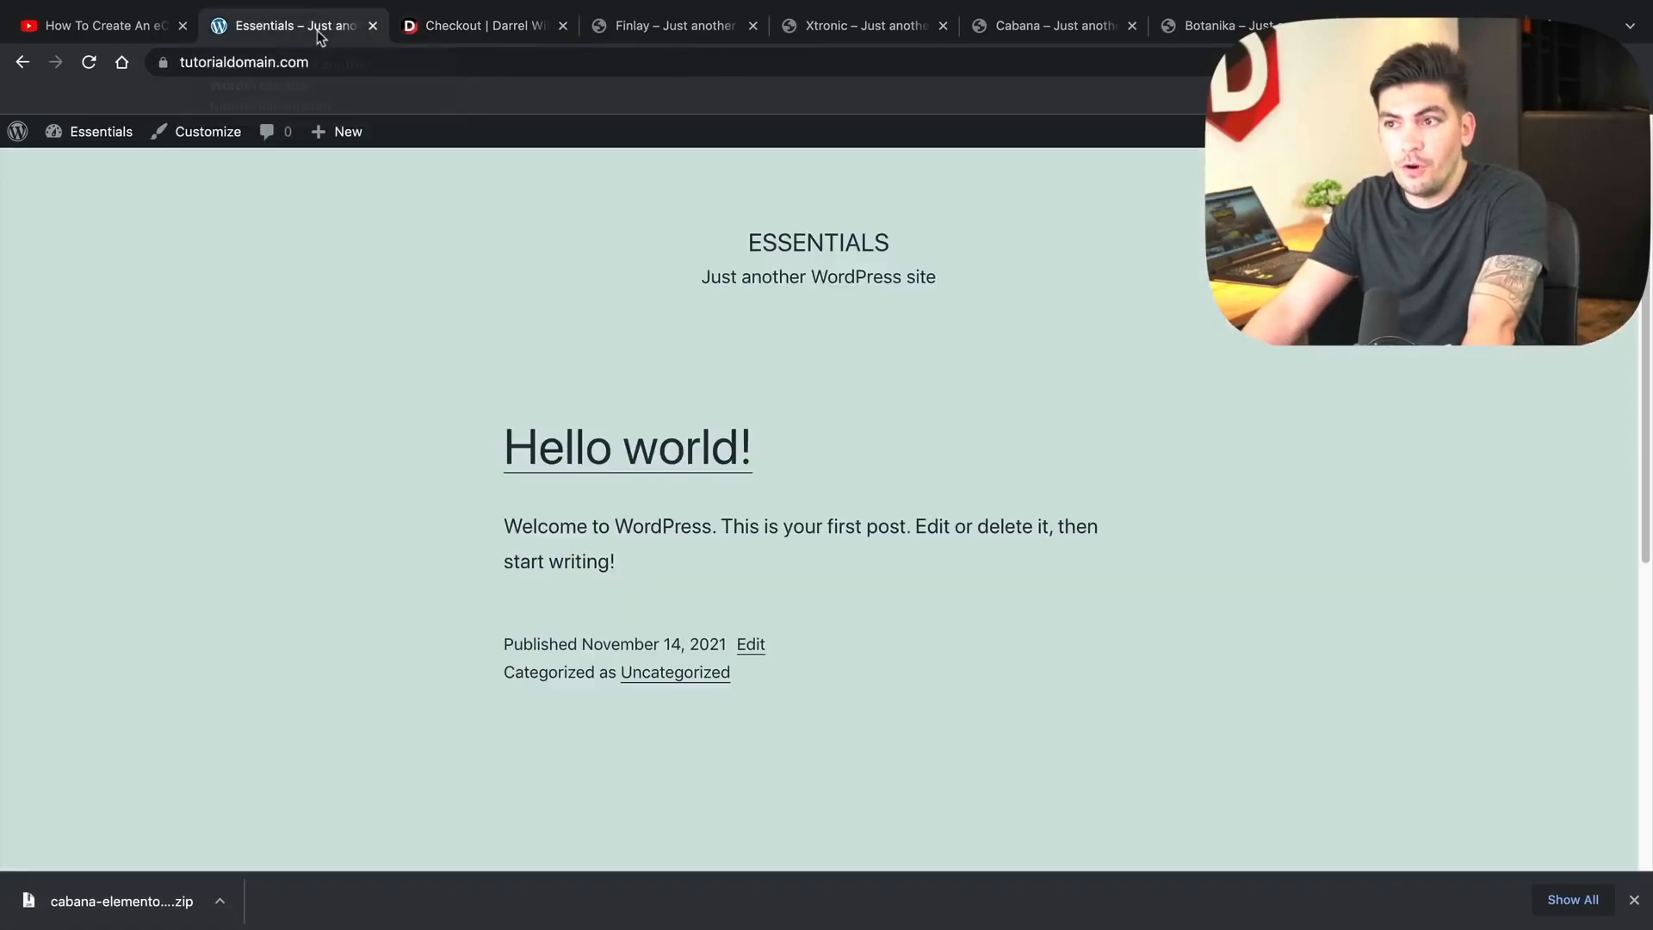
{"action": "left_click", "coordinate": [105, 172]}
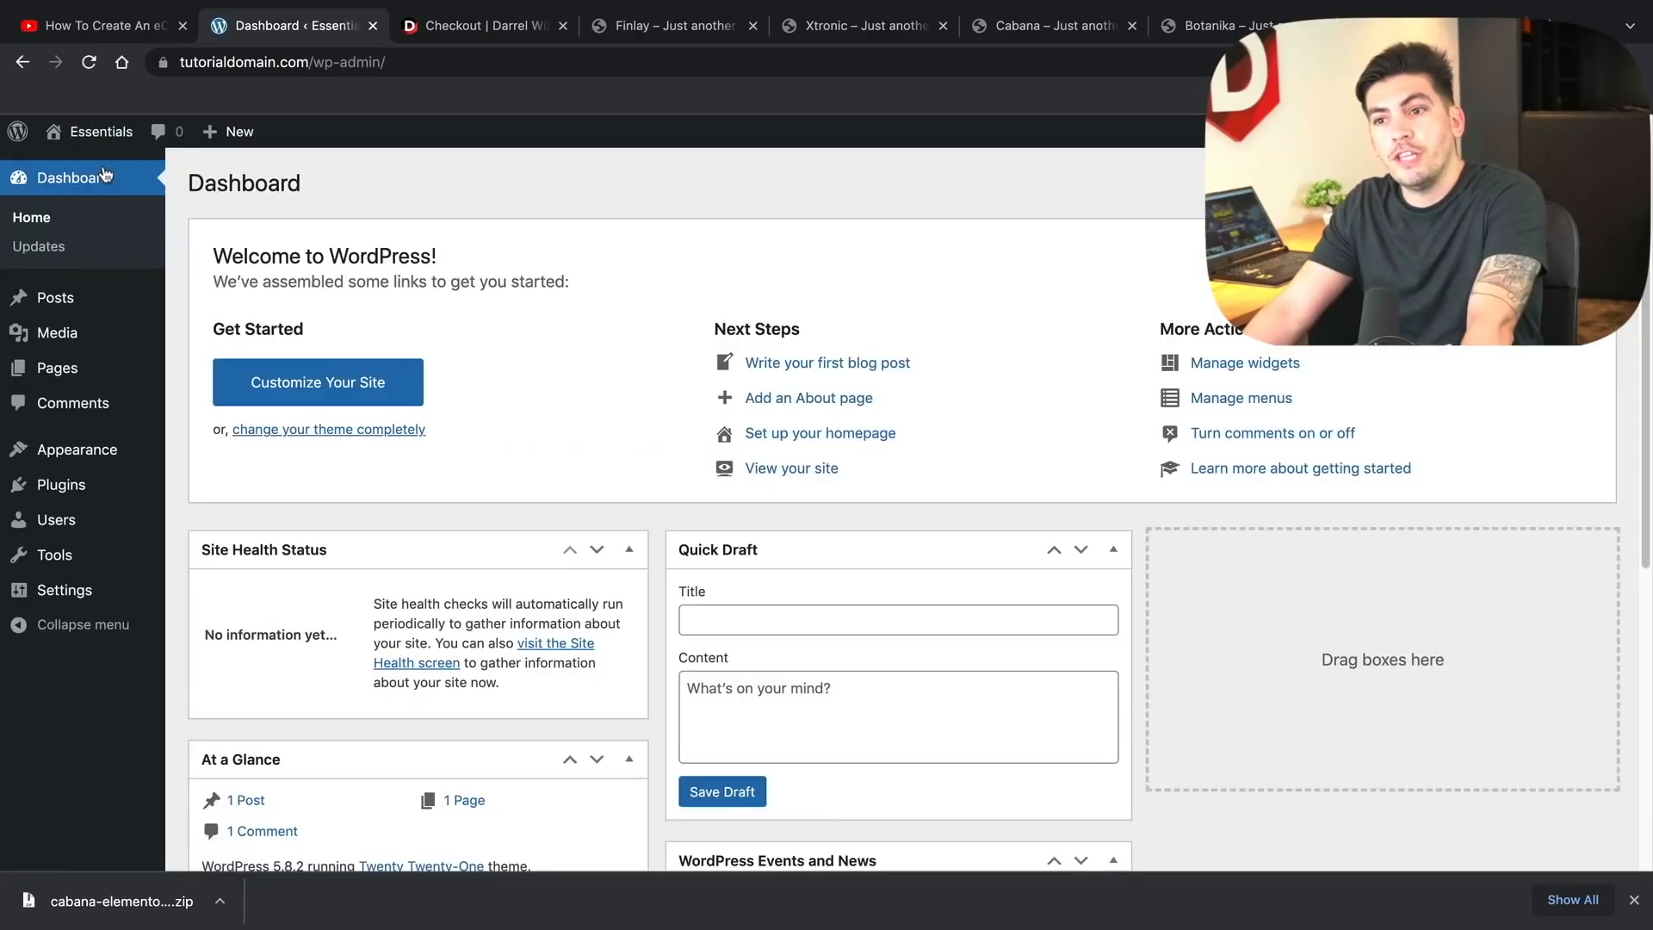
{"action": "mouse_move", "coordinate": [116, 484]}
{"action": "left_click", "coordinate": [200, 490]}
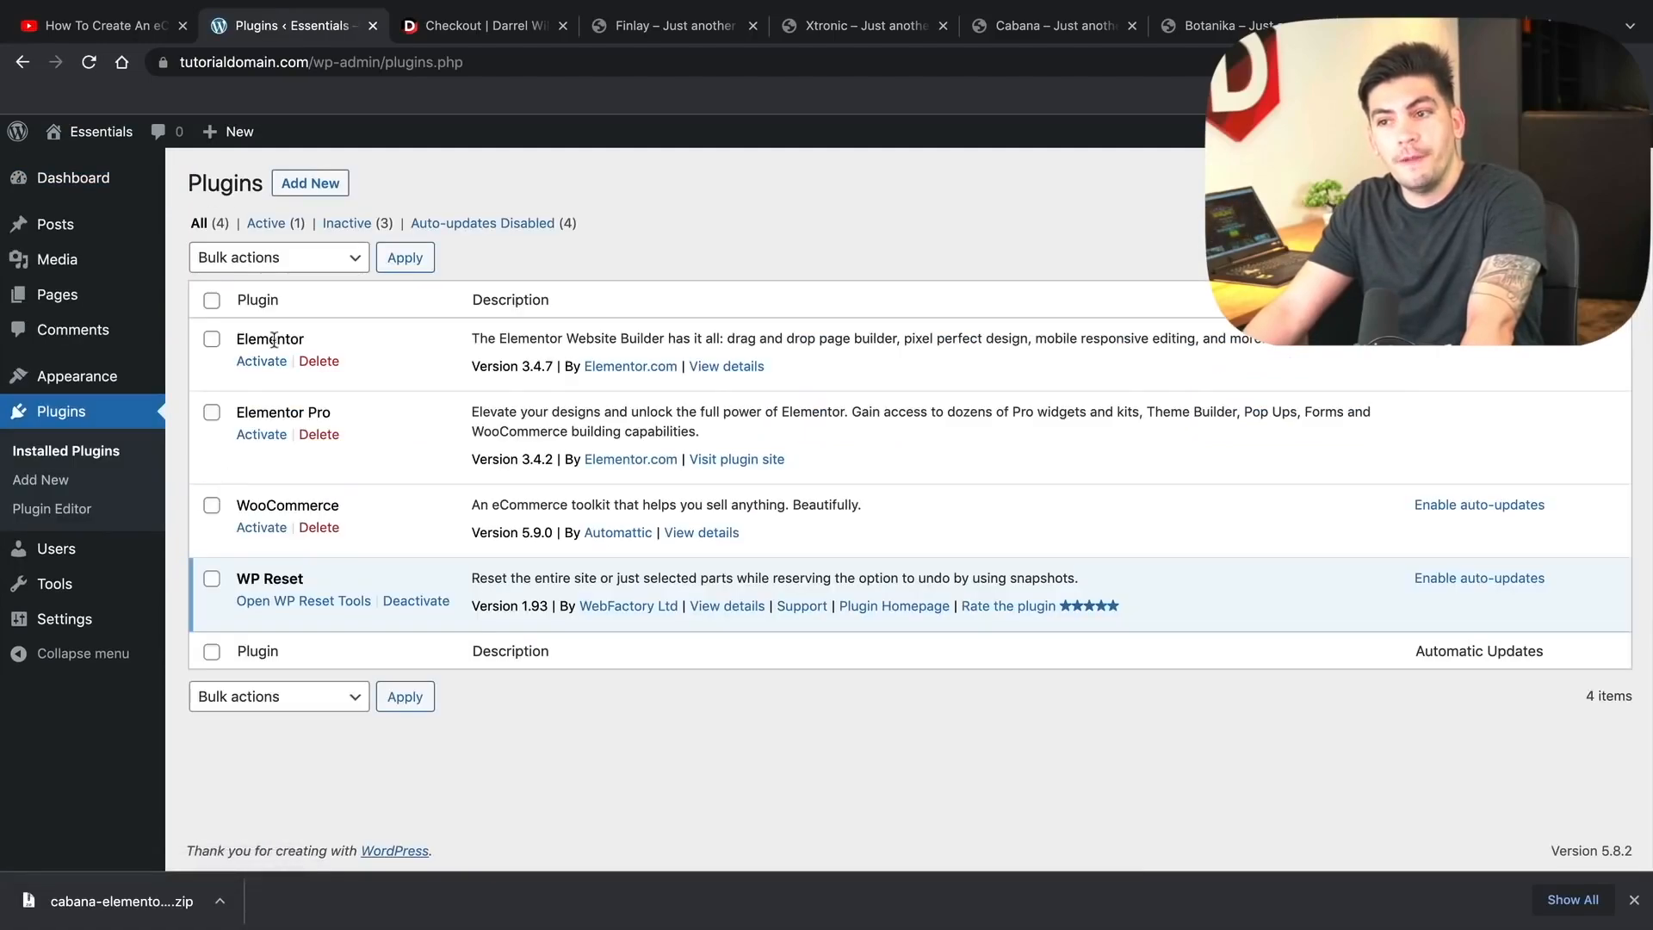
{"action": "left_click", "coordinate": [212, 299]}
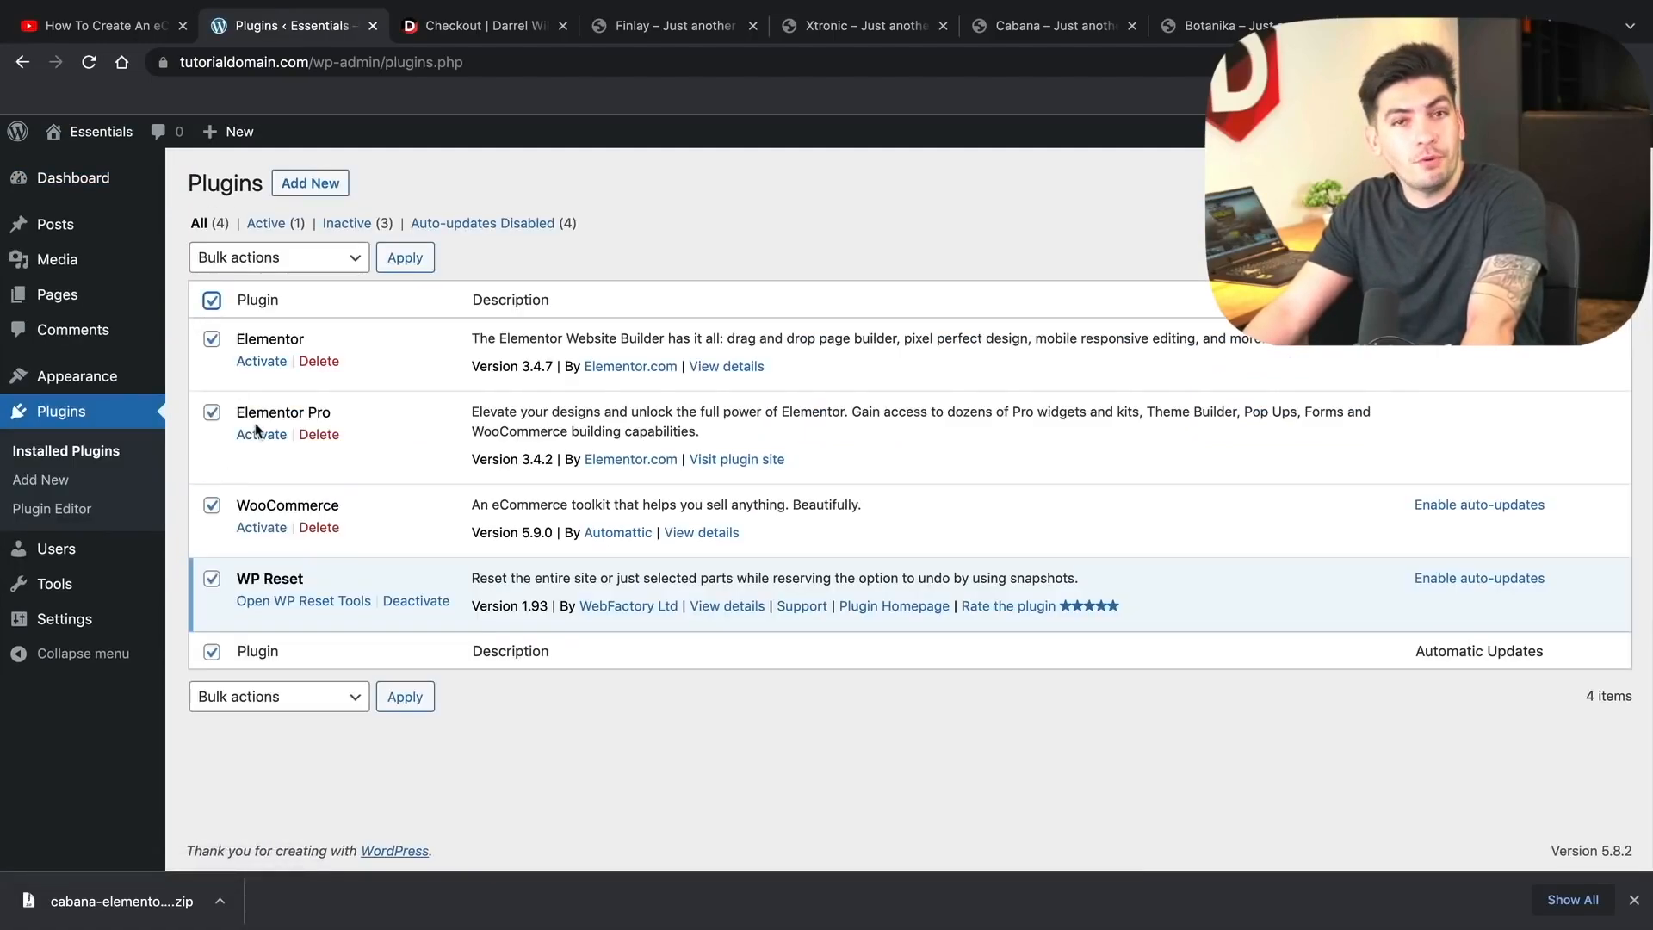
{"action": "left_click", "coordinate": [226, 265]}
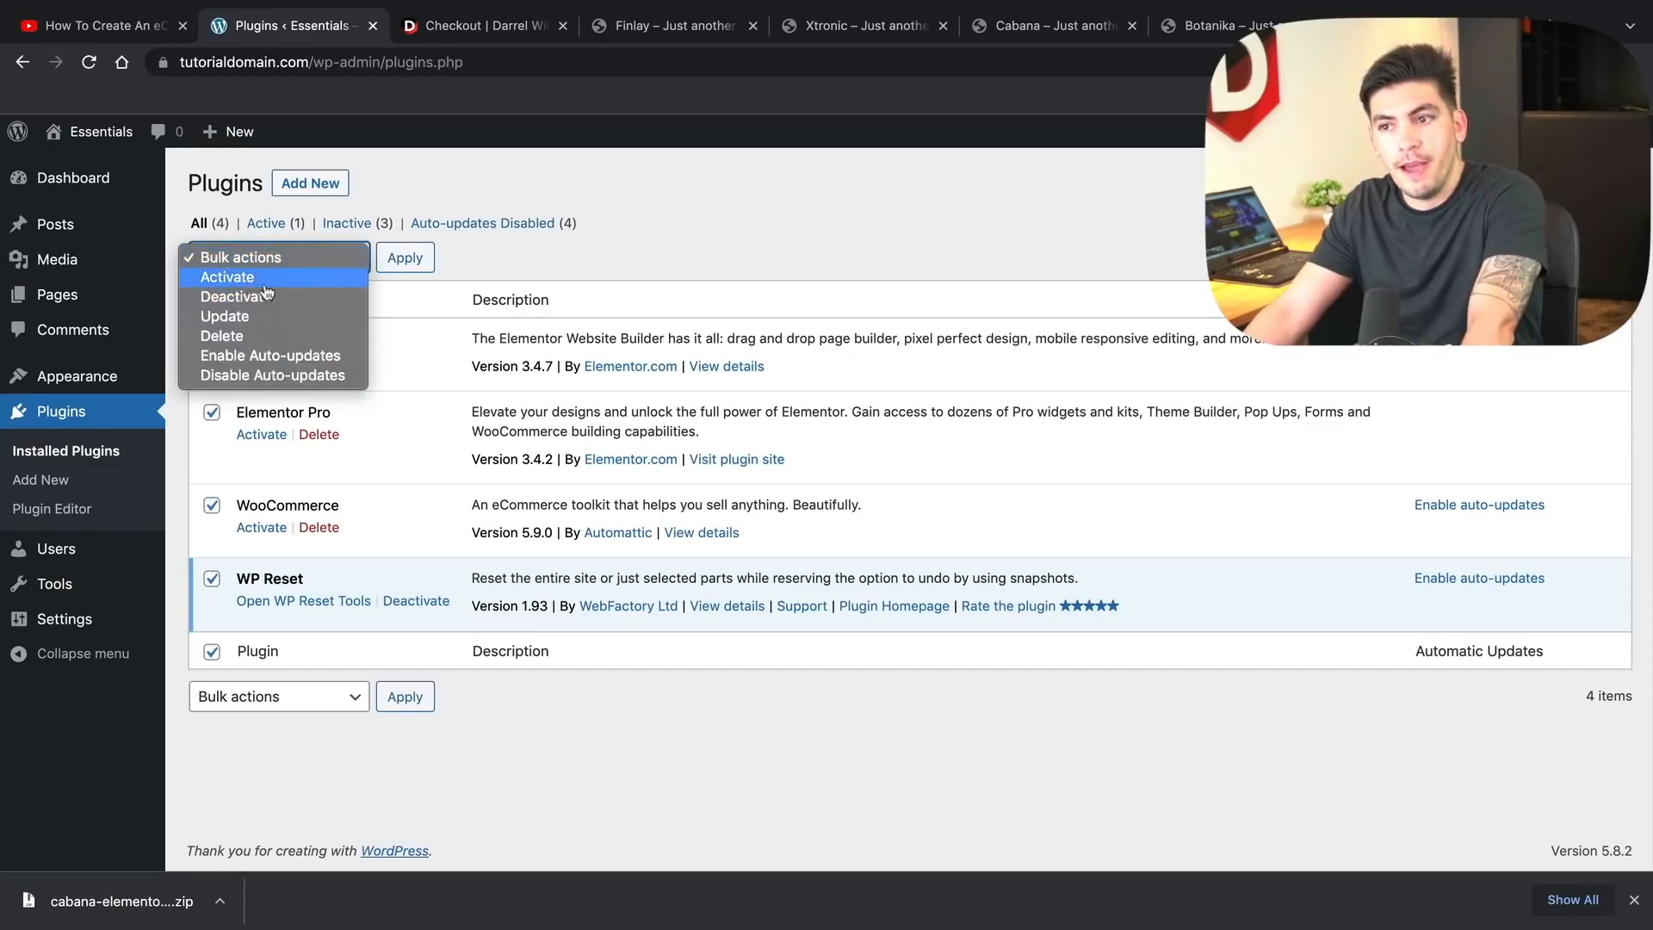
{"action": "left_click", "coordinate": [227, 276]}
{"action": "left_click", "coordinate": [407, 260]}
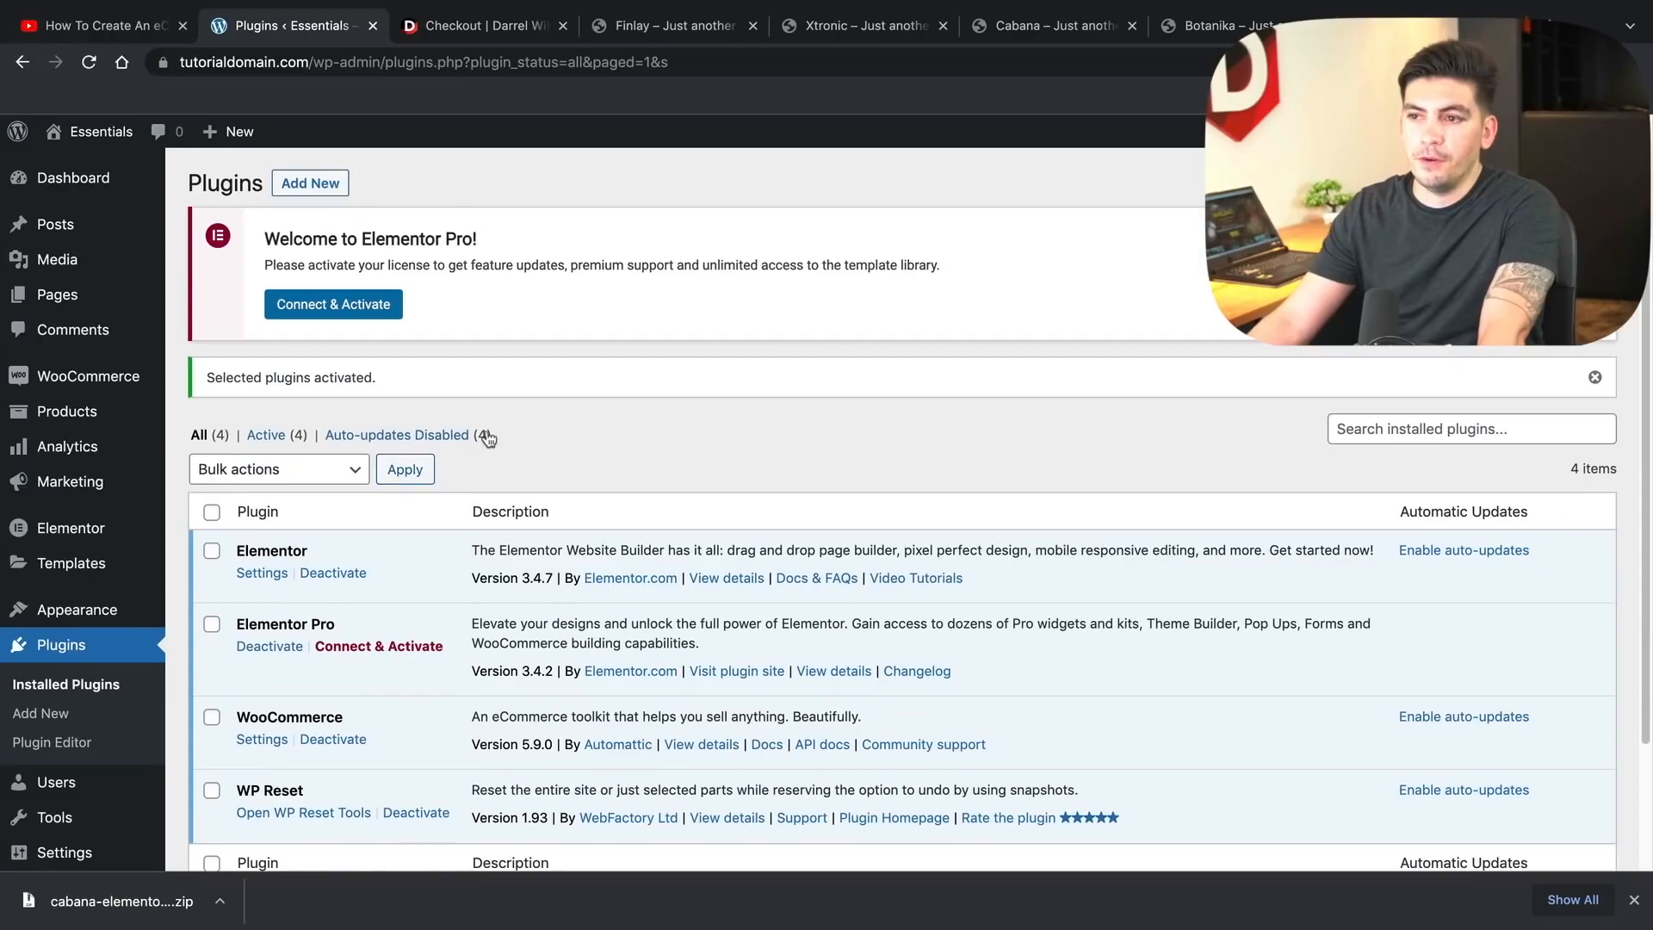
{"action": "left_click", "coordinate": [380, 317]}
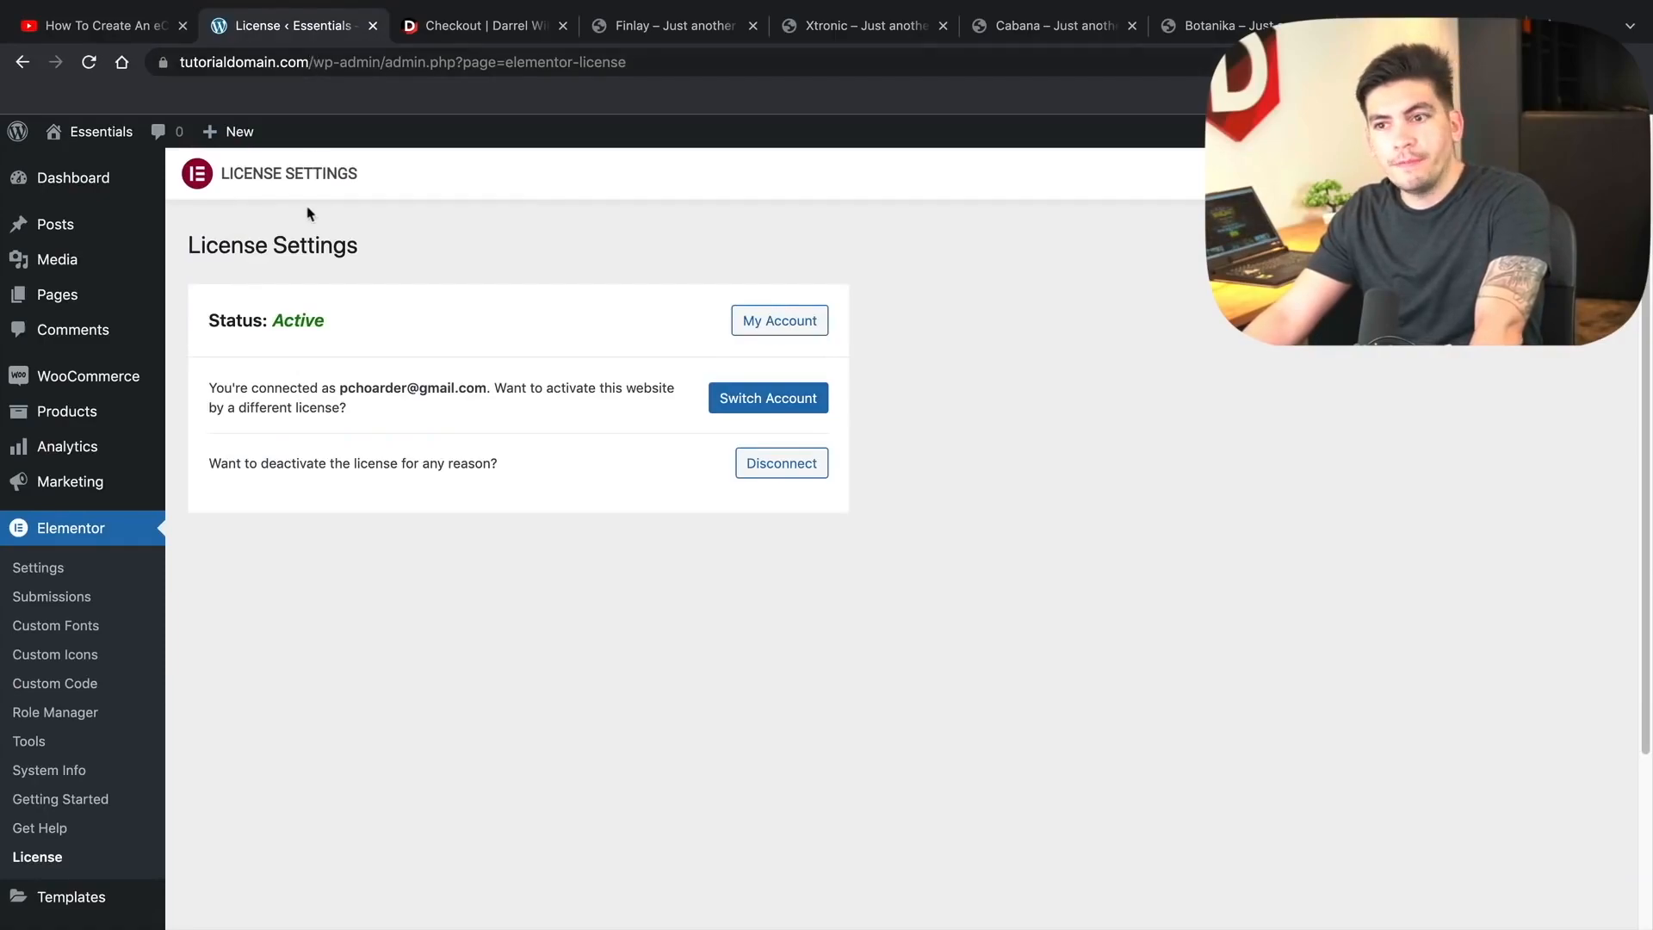
{"action": "scroll", "coordinate": [121, 627], "scroll_direction": "down", "scroll_amount": 3}
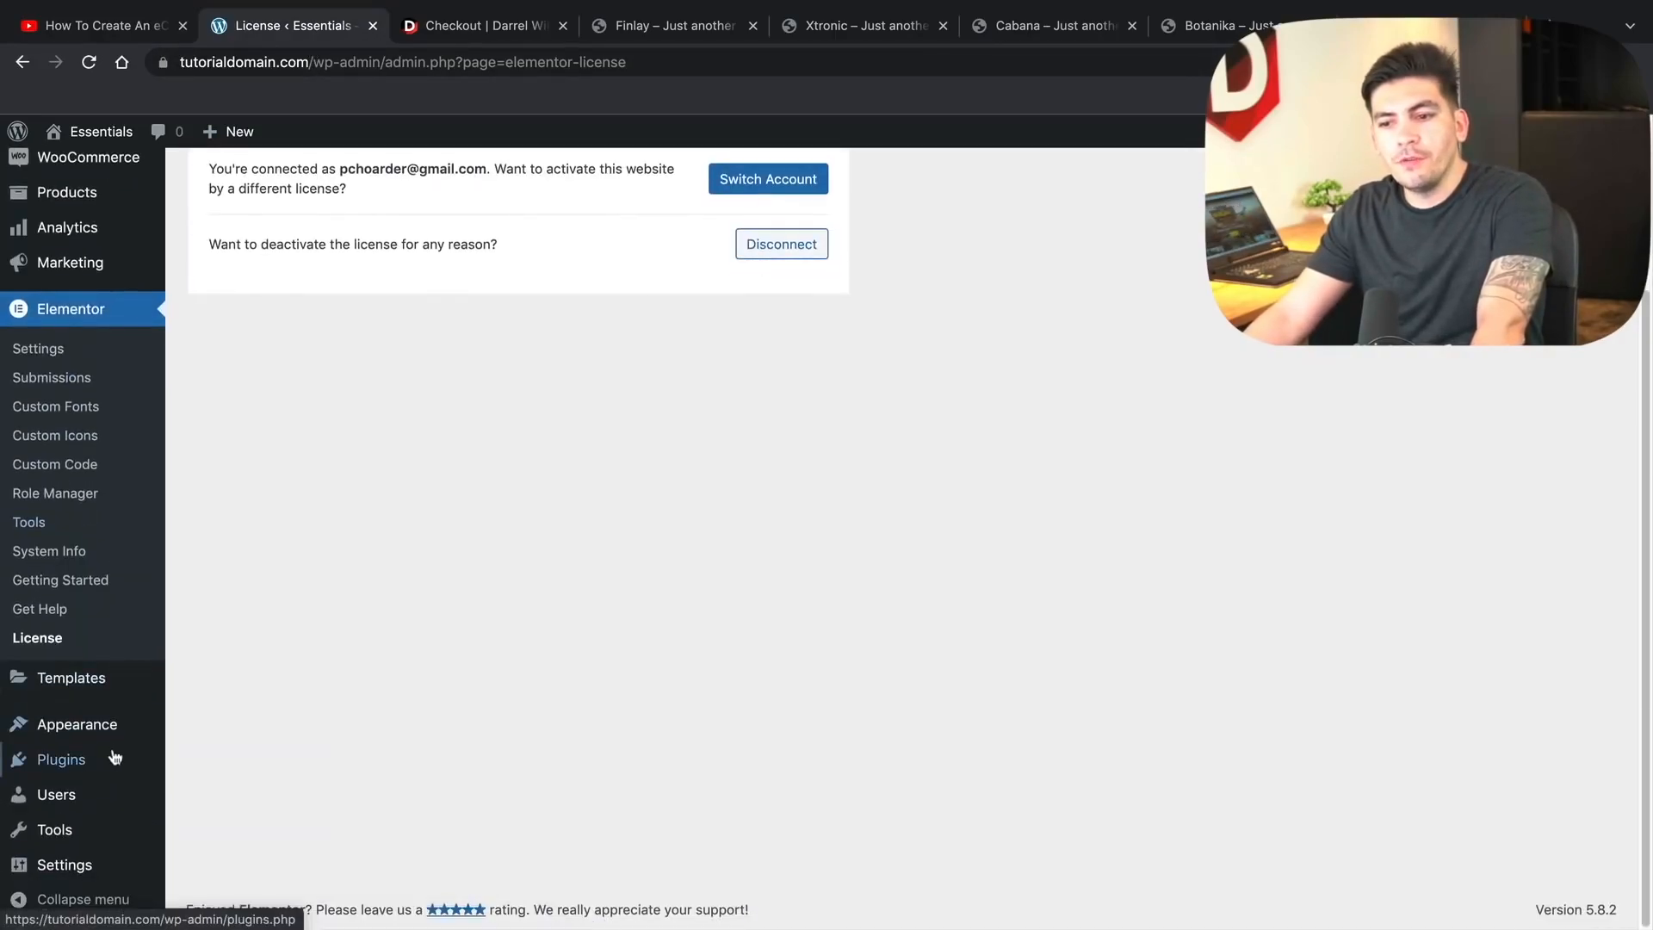
- Activate the Hello Elementor theme from Appearance > Themes, replacing Twenty Twenty-One
{"action": "mouse_move", "coordinate": [129, 724]}
{"action": "left_click", "coordinate": [228, 684]}
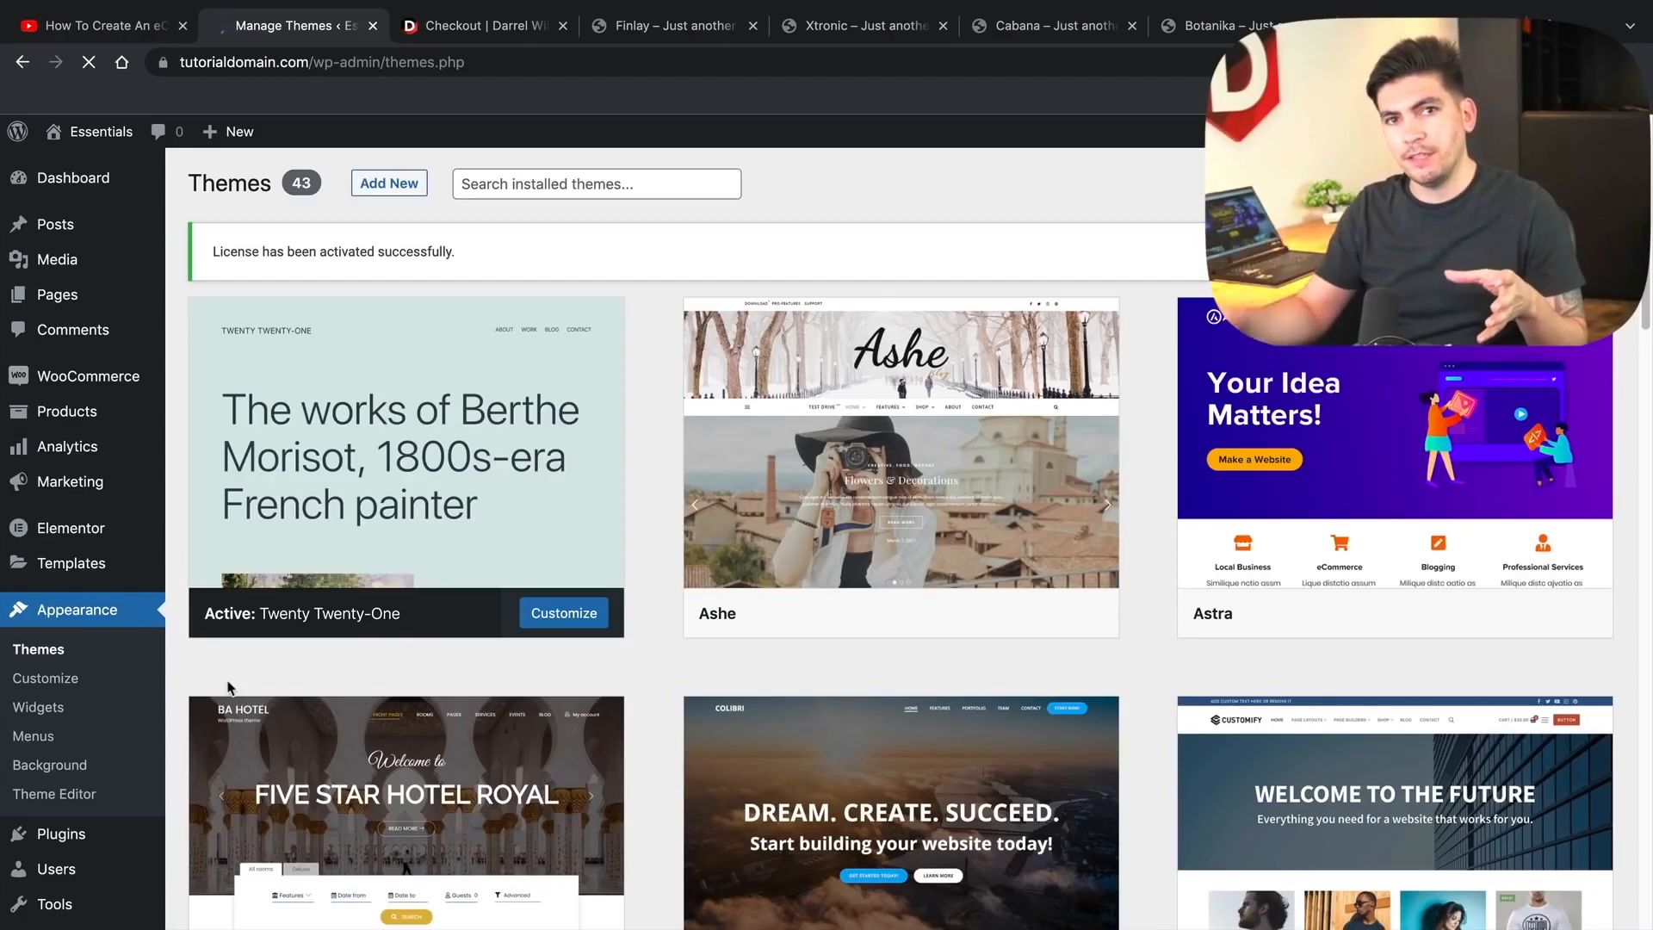
{"action": "scroll", "coordinate": [310, 755], "scroll_direction": "down", "scroll_amount": 1}
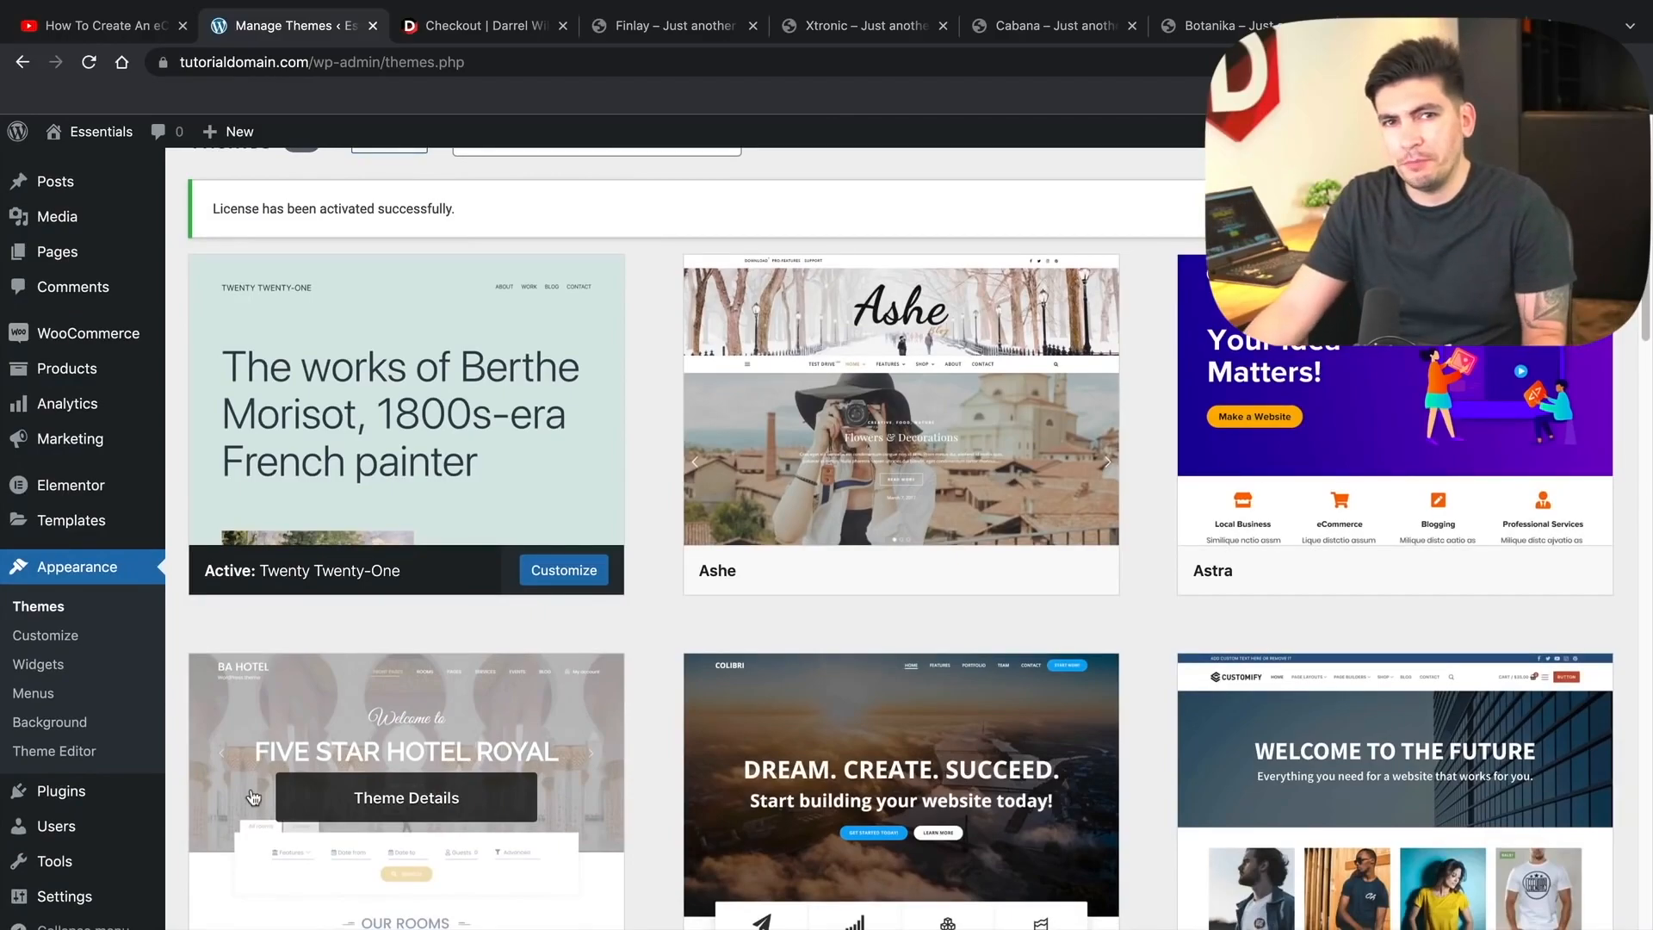
{"action": "scroll", "coordinate": [383, 783], "scroll_direction": "down", "scroll_amount": 5}
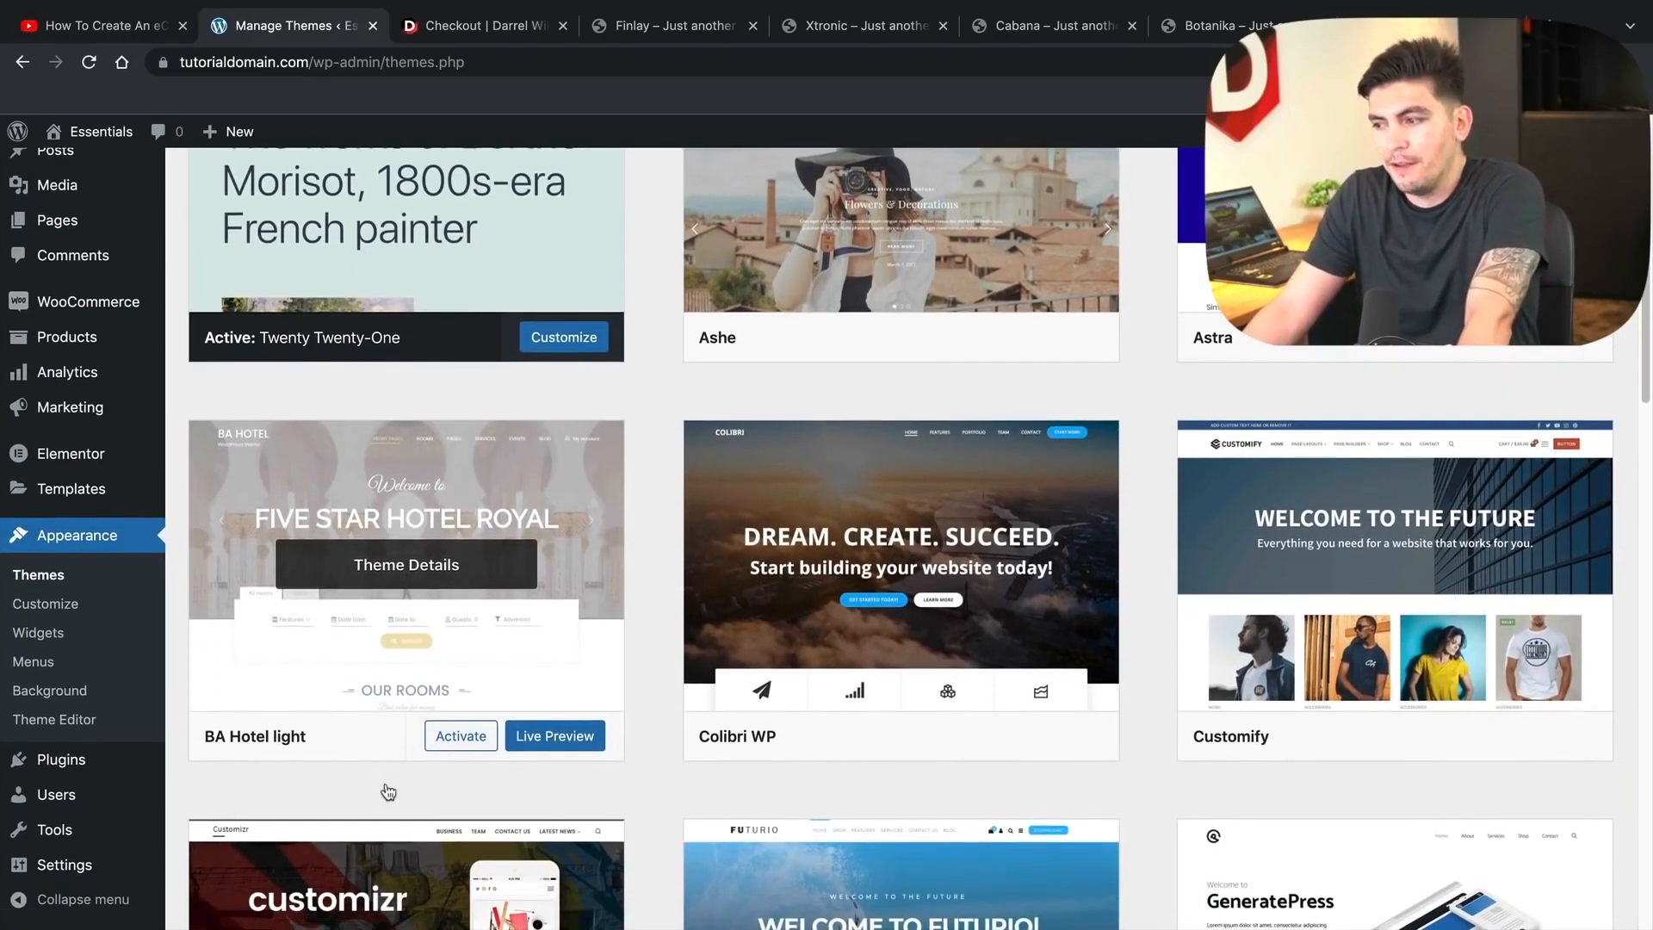
{"action": "scroll", "coordinate": [388, 791], "scroll_direction": "up", "scroll_amount": 6}
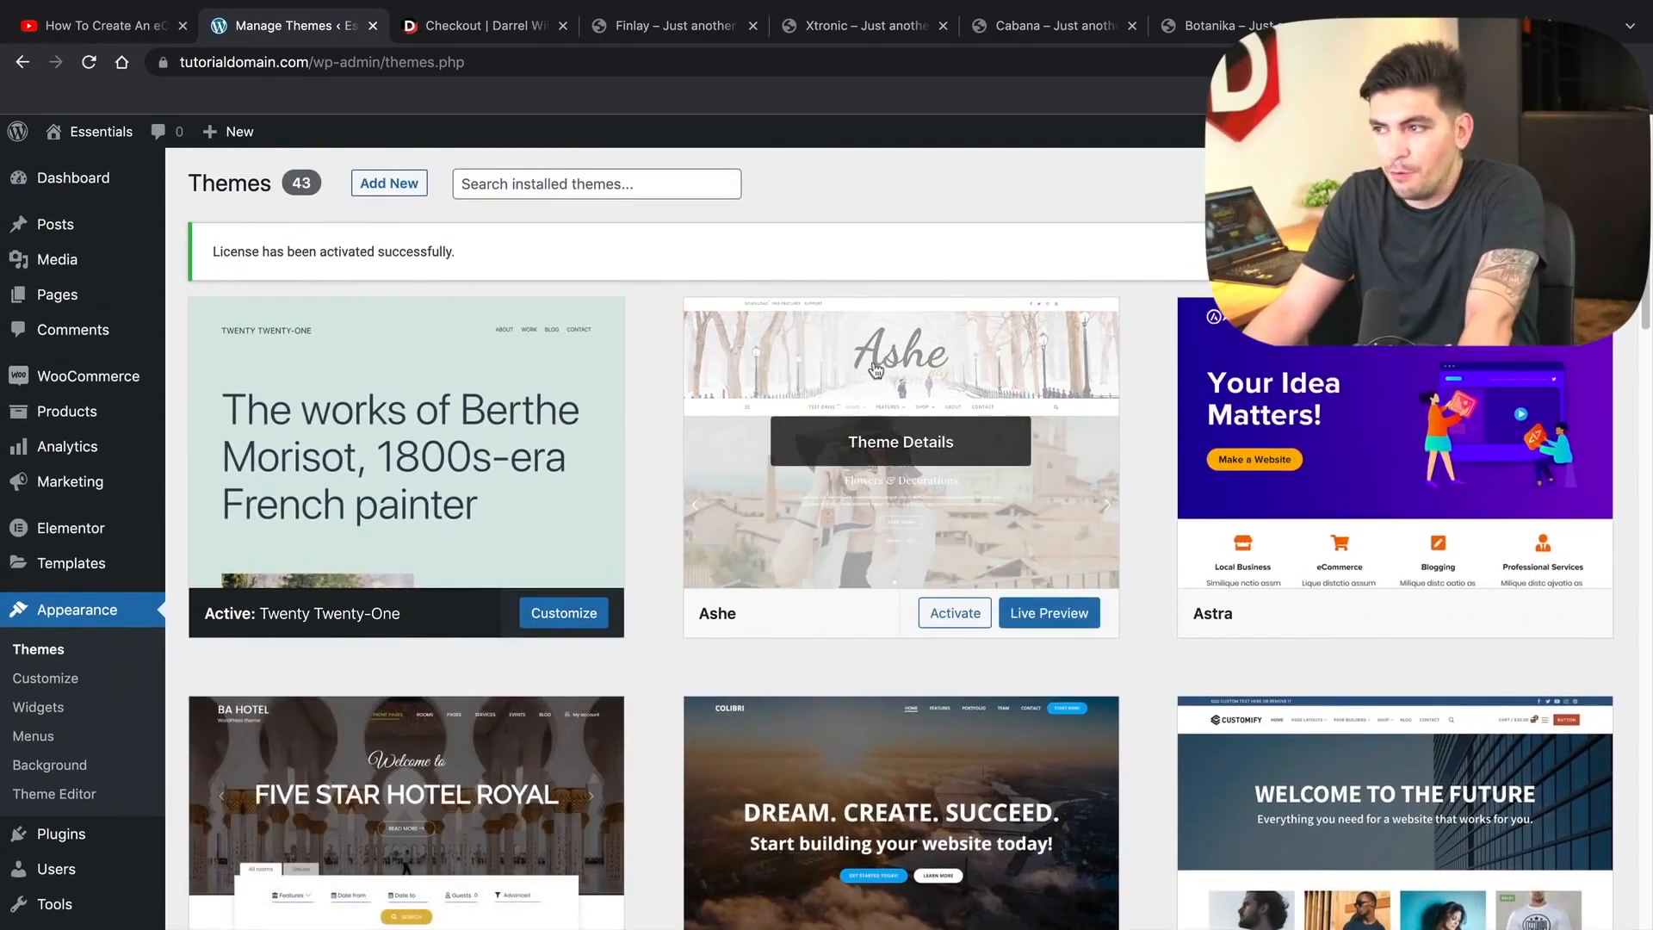
{"action": "left_click", "coordinate": [417, 193]}
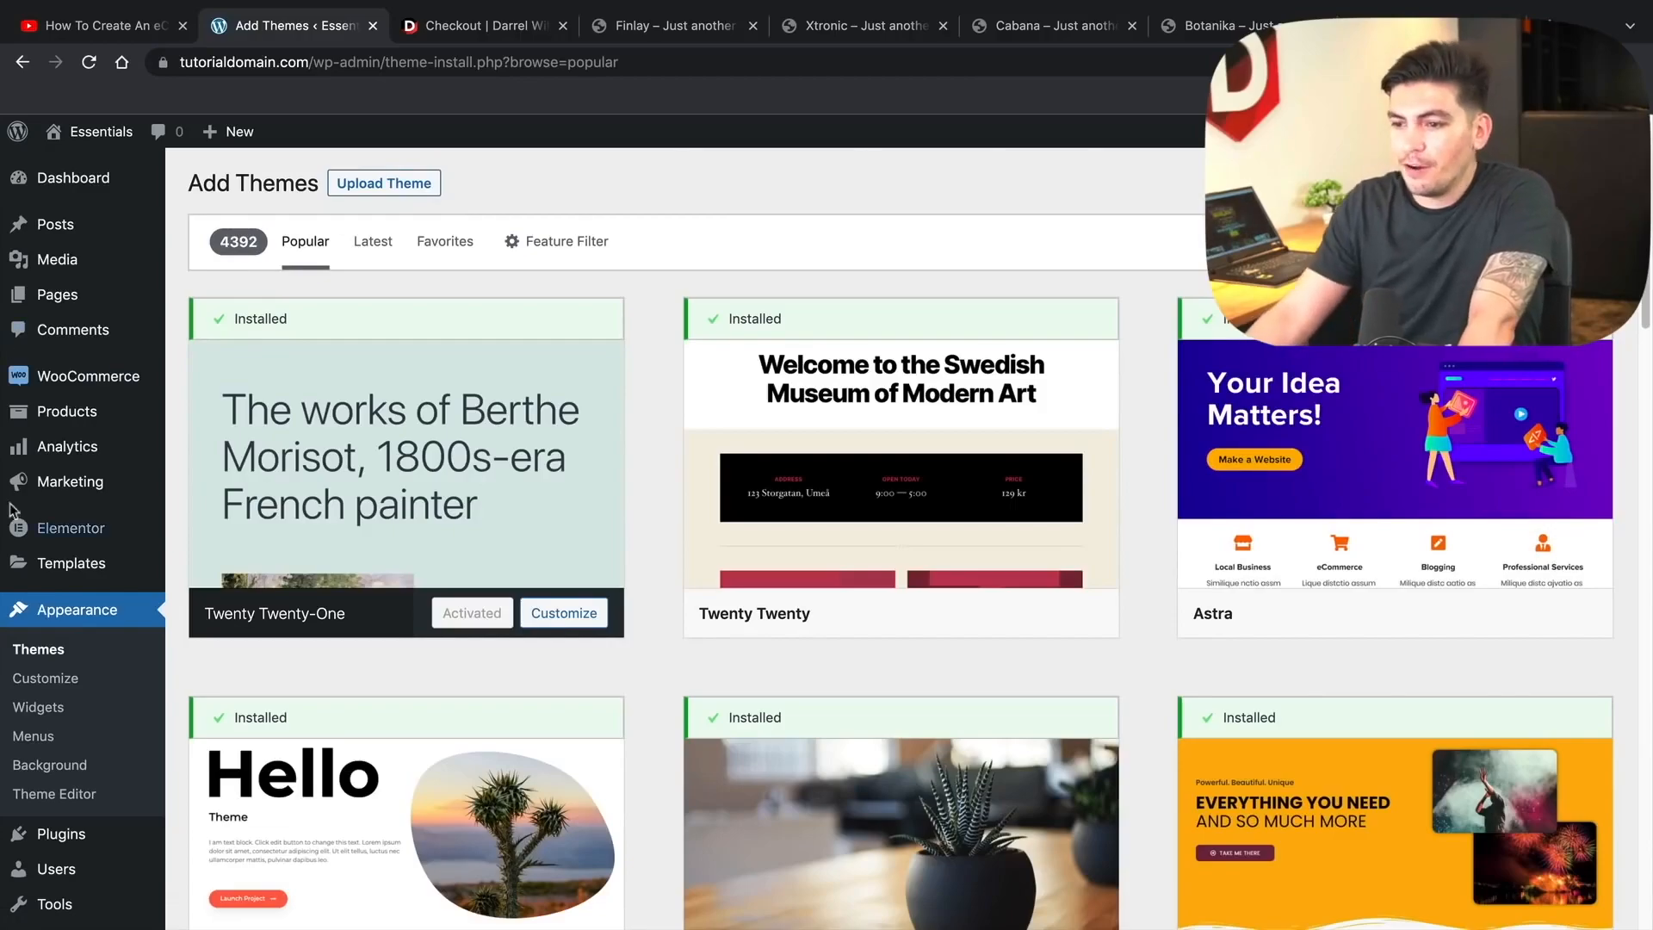
{"action": "scroll", "coordinate": [468, 631], "scroll_direction": "down", "scroll_amount": 5}
{"action": "left_click", "coordinate": [462, 623]}
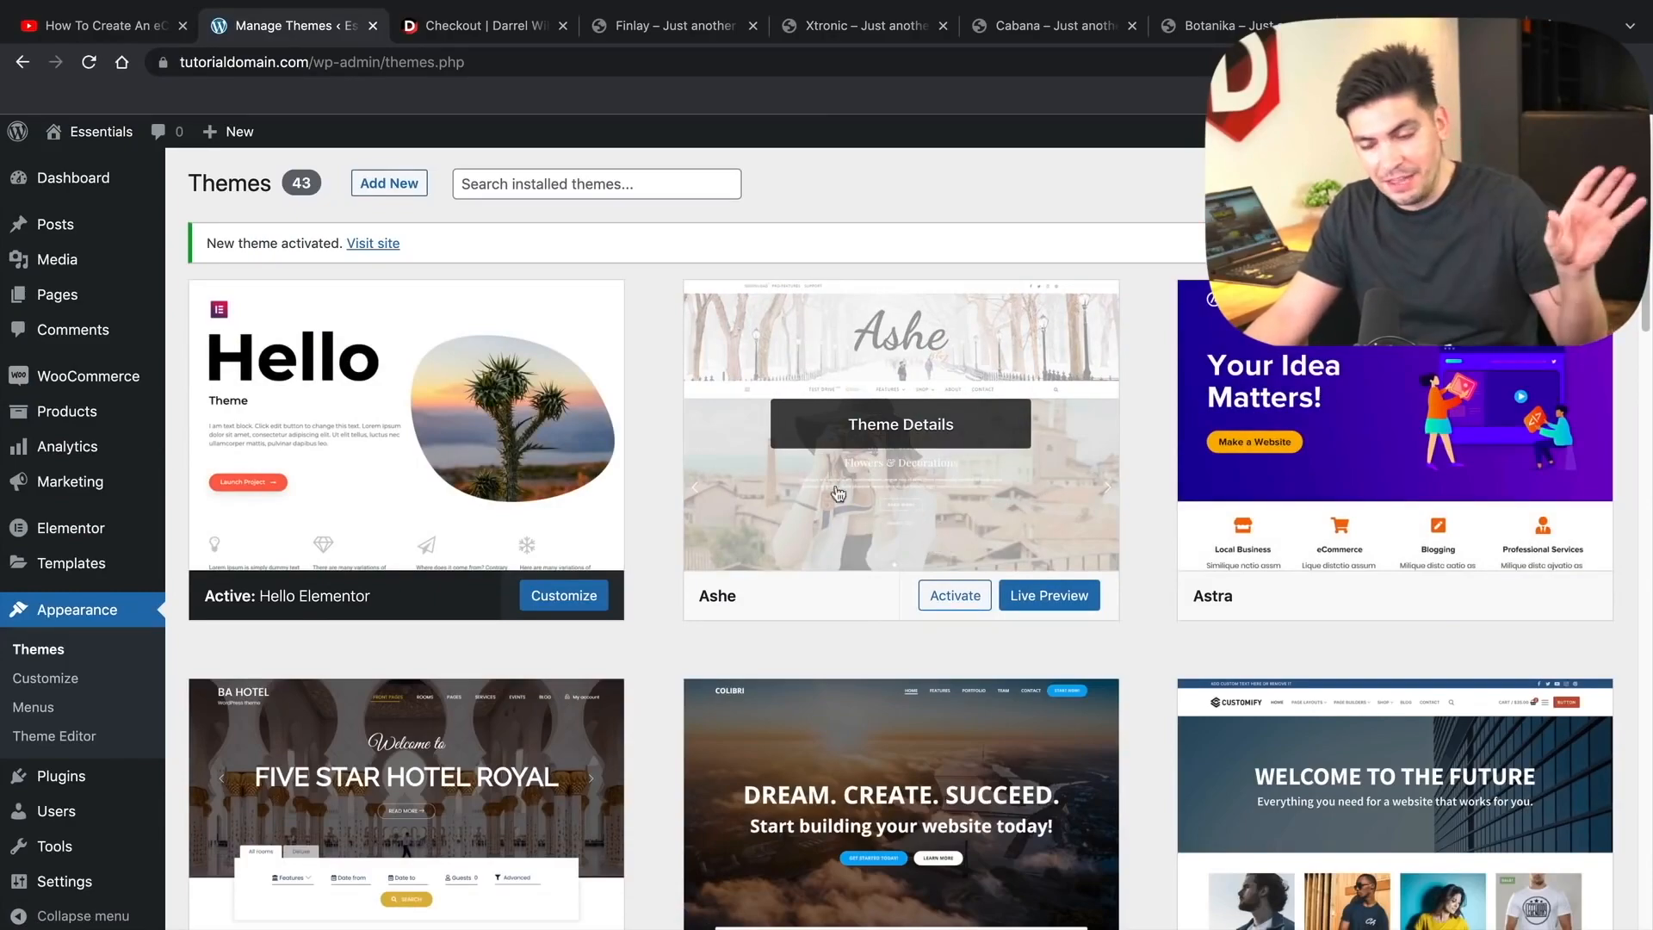
{"action": "mouse_move", "coordinate": [95, 534]}
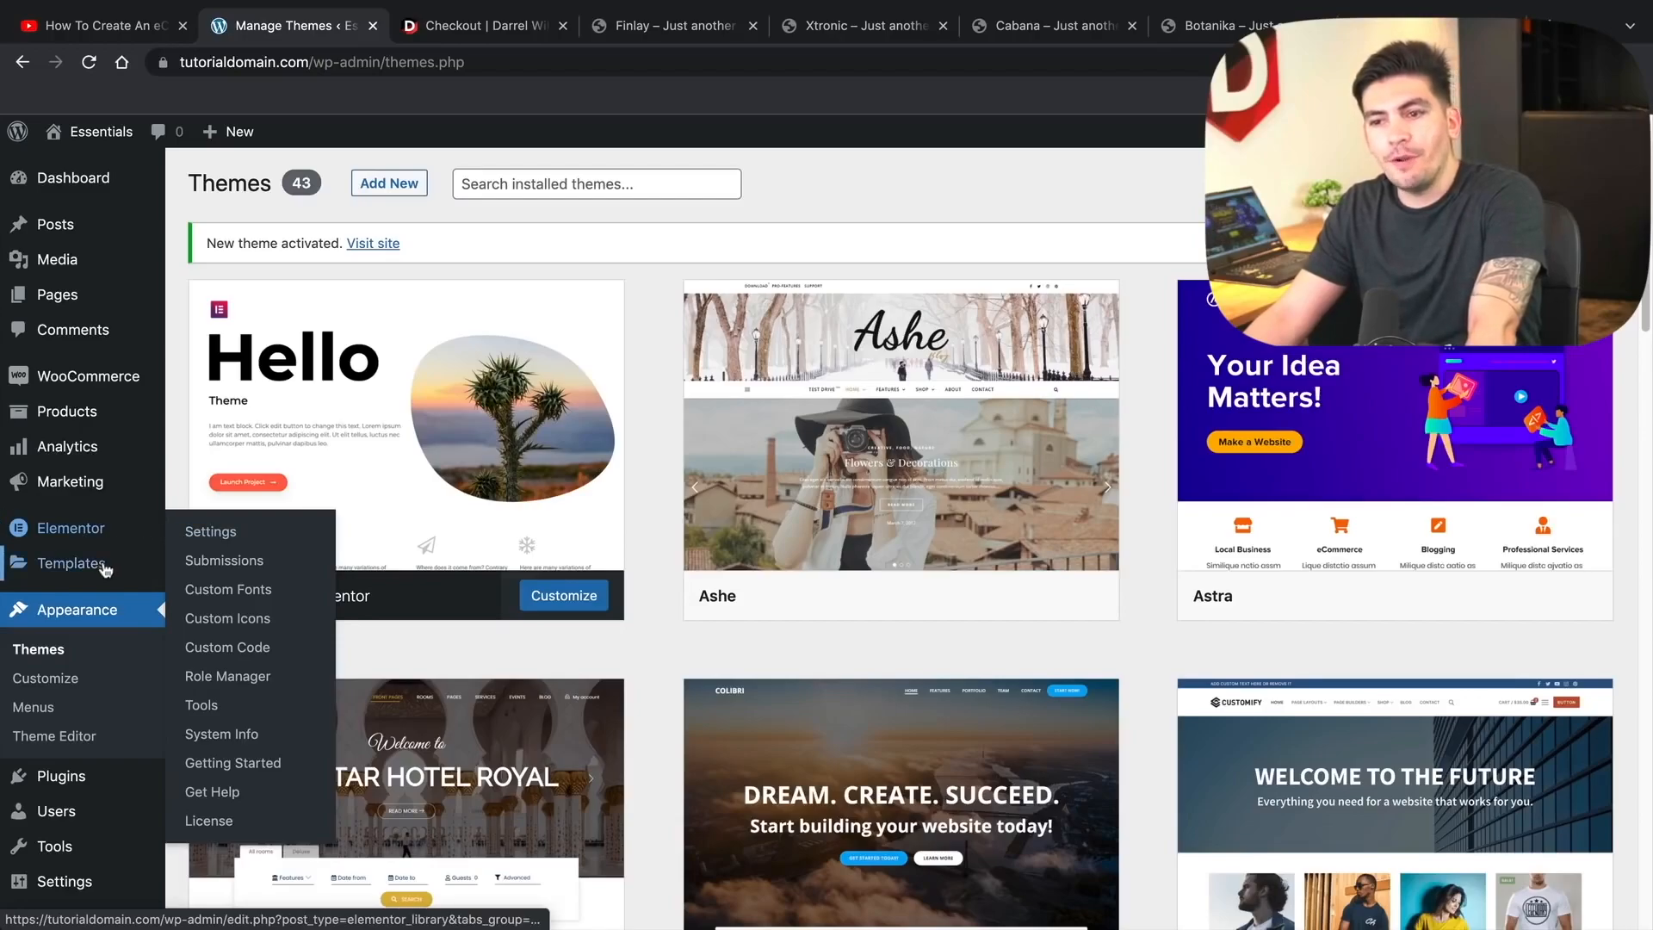
- Start a kit import under Elementor Tools and upload cabana-elementor-kit-4lia3k.zip
{"action": "left_click", "coordinate": [222, 714]}
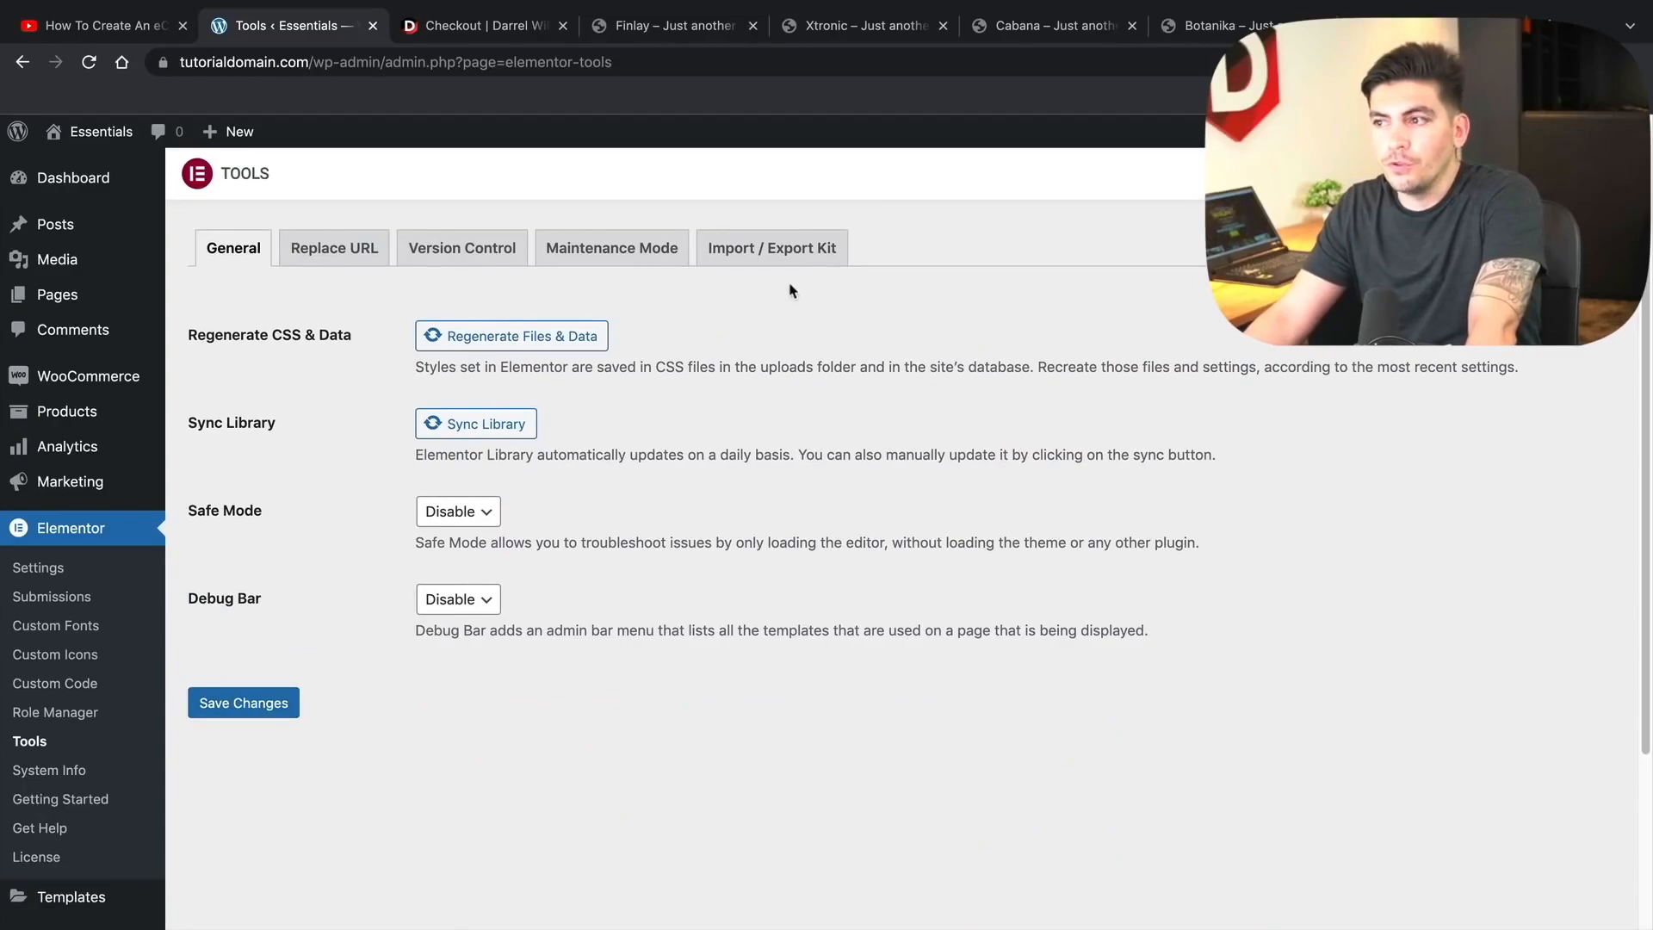
{"action": "left_click", "coordinate": [790, 255]}
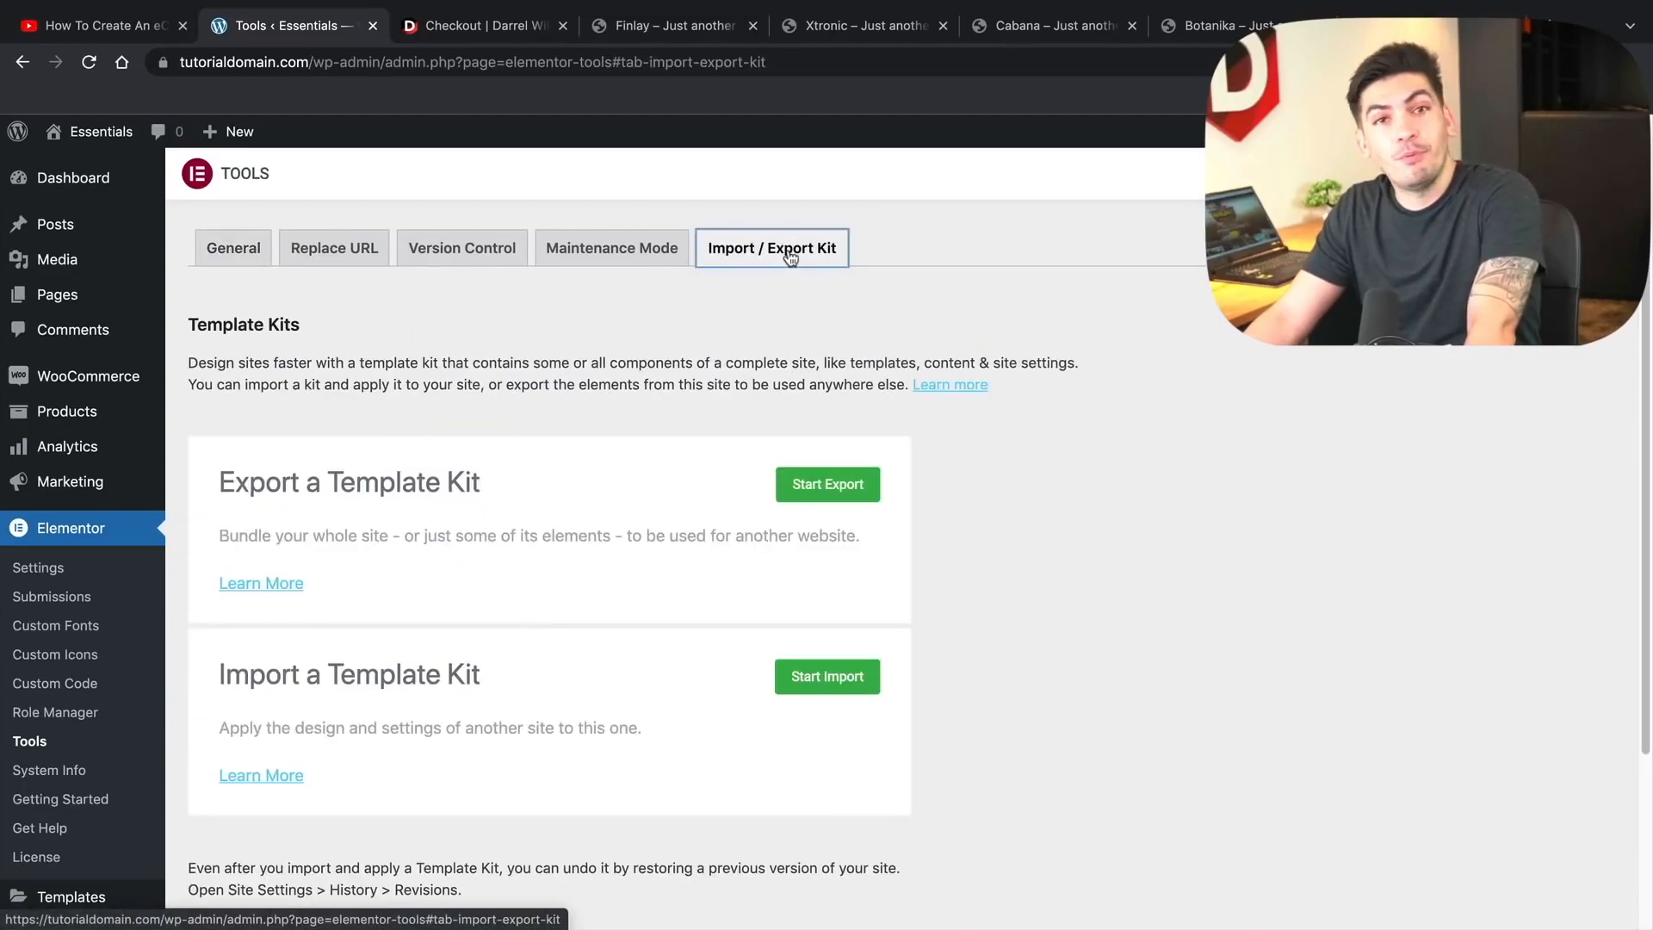
{"action": "left_click_drag", "start_coordinate": [221, 673], "coordinate": [473, 665]}
{"action": "left_click", "coordinate": [474, 665]}
{"action": "left_click", "coordinate": [834, 680]}
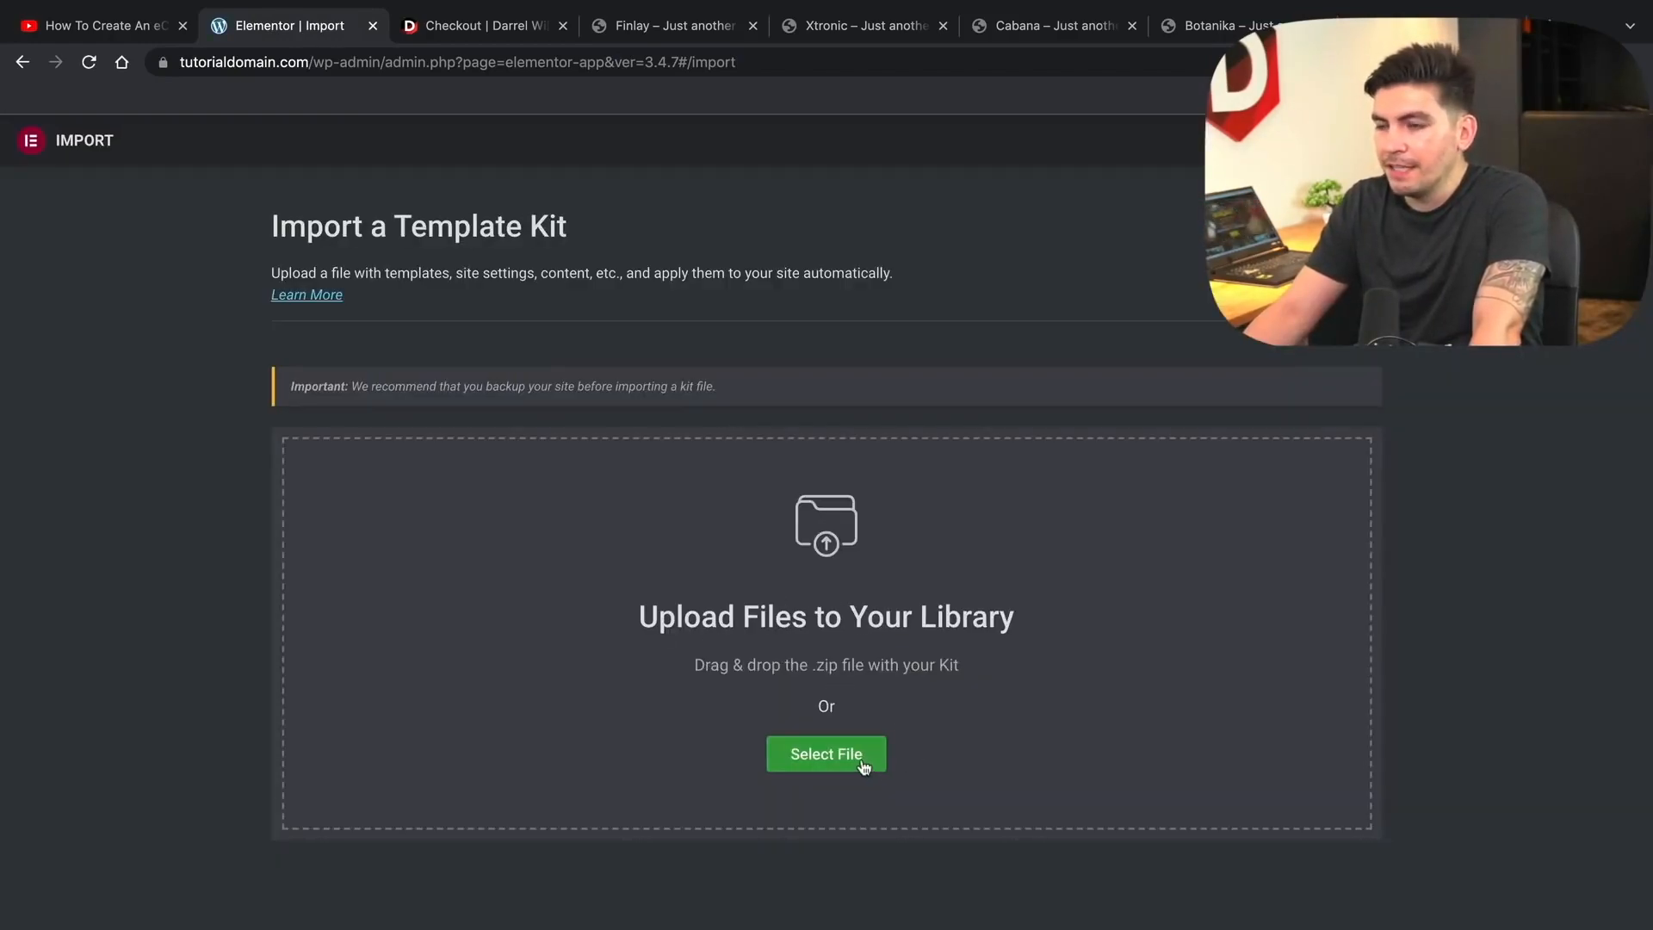
{"action": "left_click", "coordinate": [861, 764]}
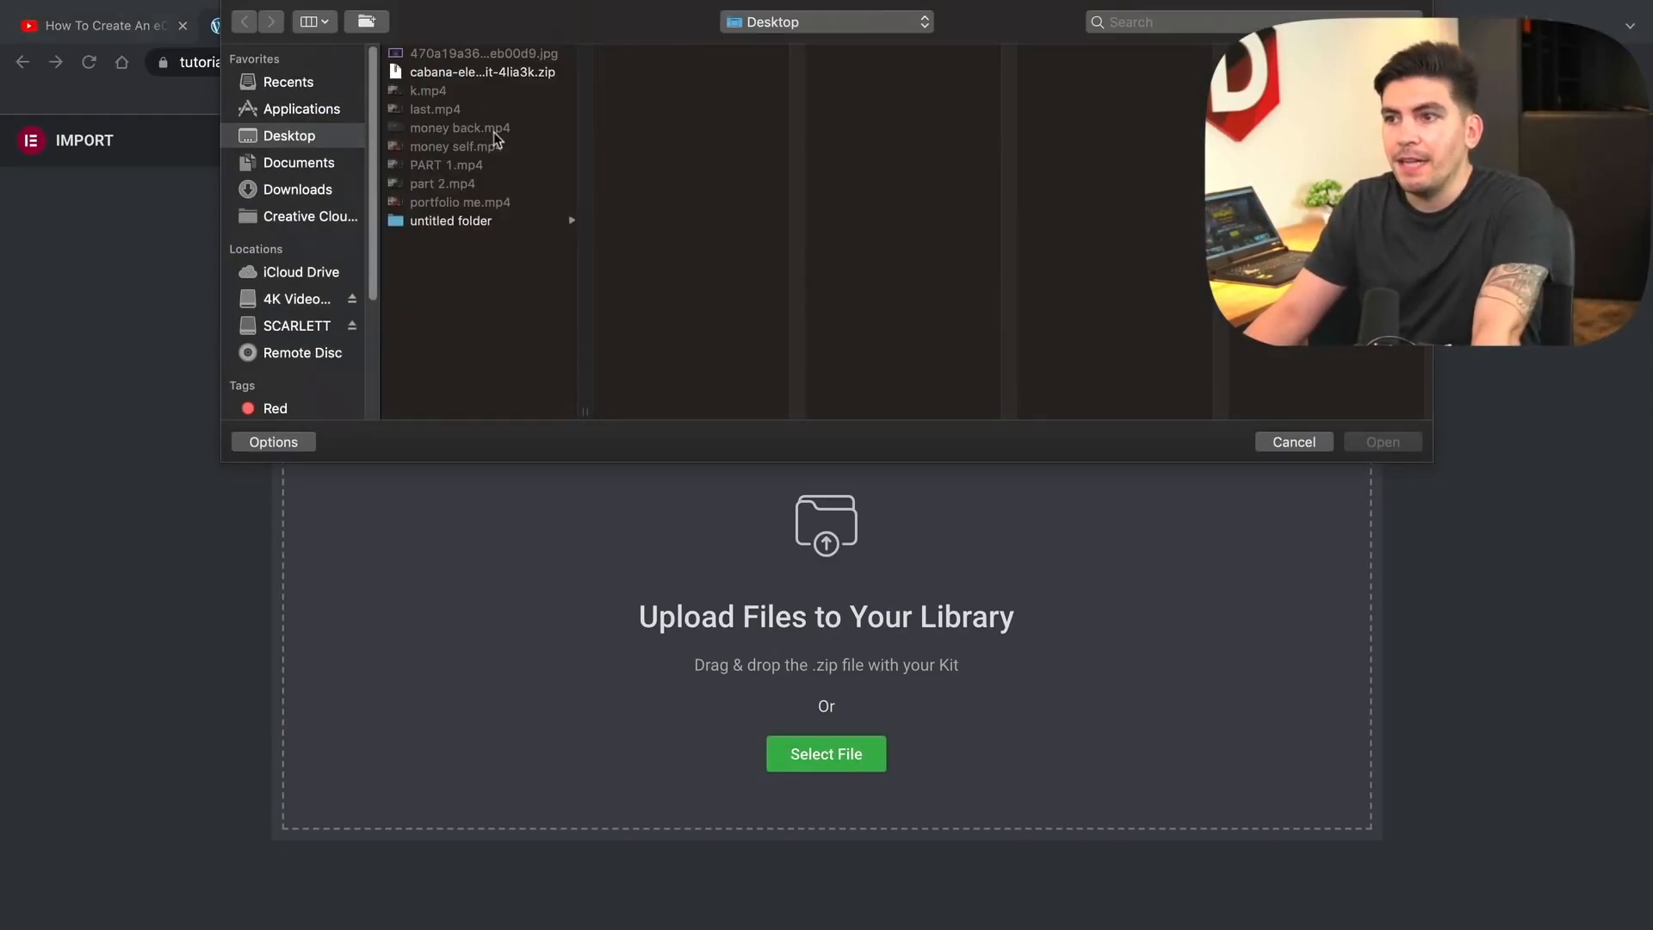
{"action": "left_click", "coordinate": [478, 76]}
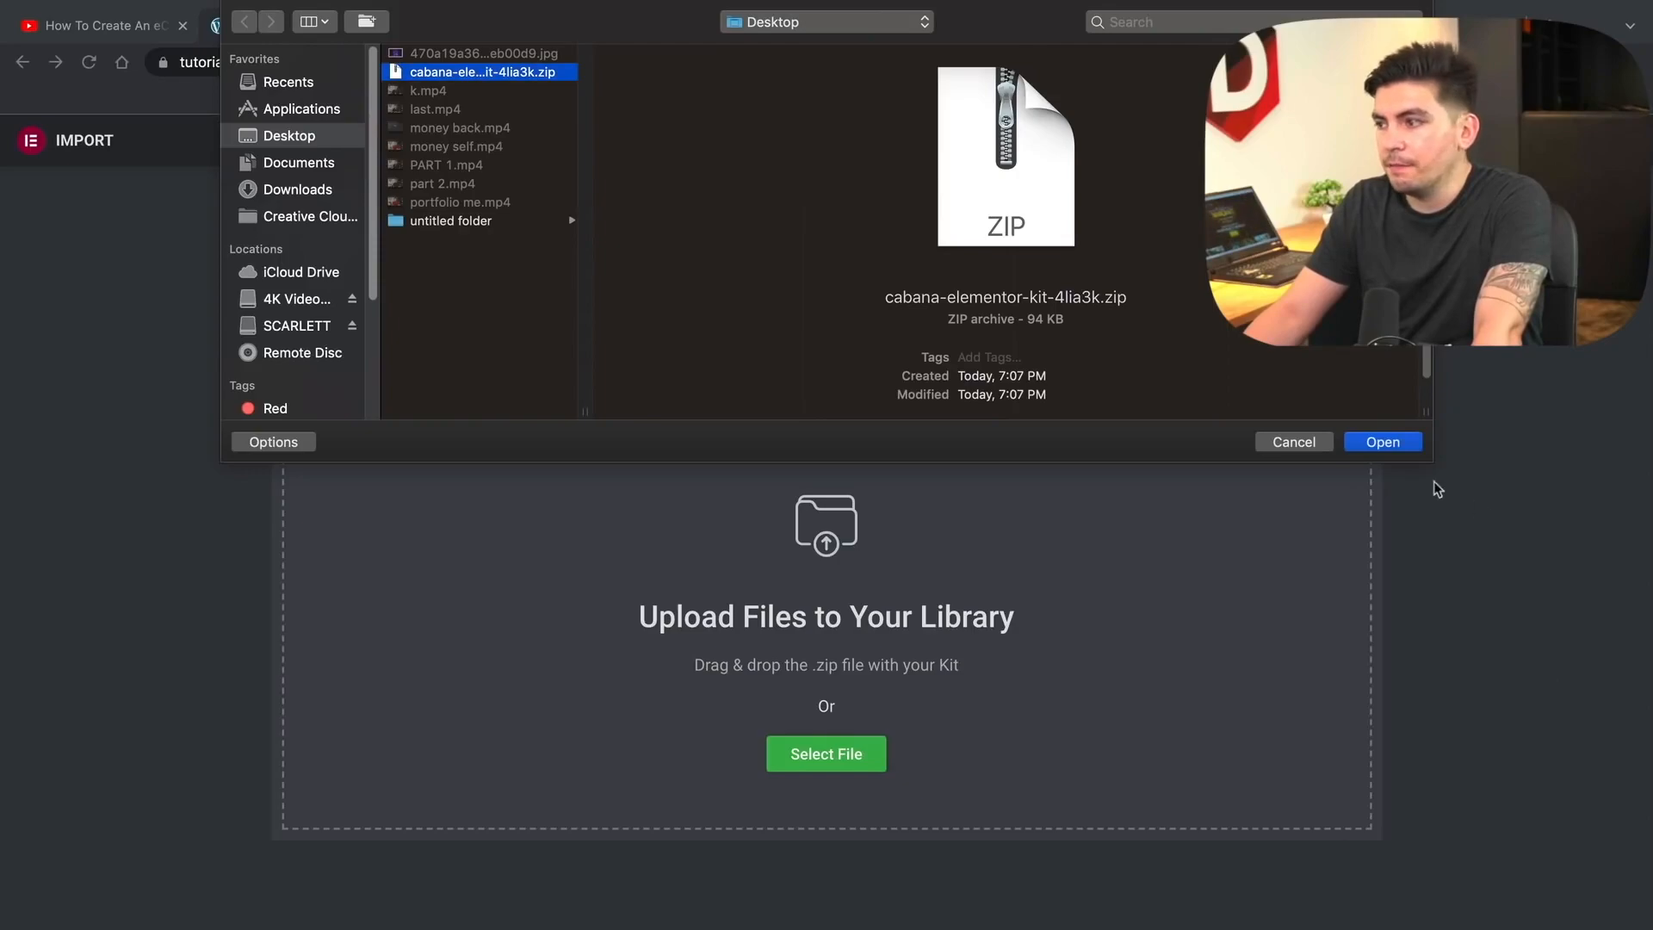
{"action": "left_click", "coordinate": [1383, 441]}
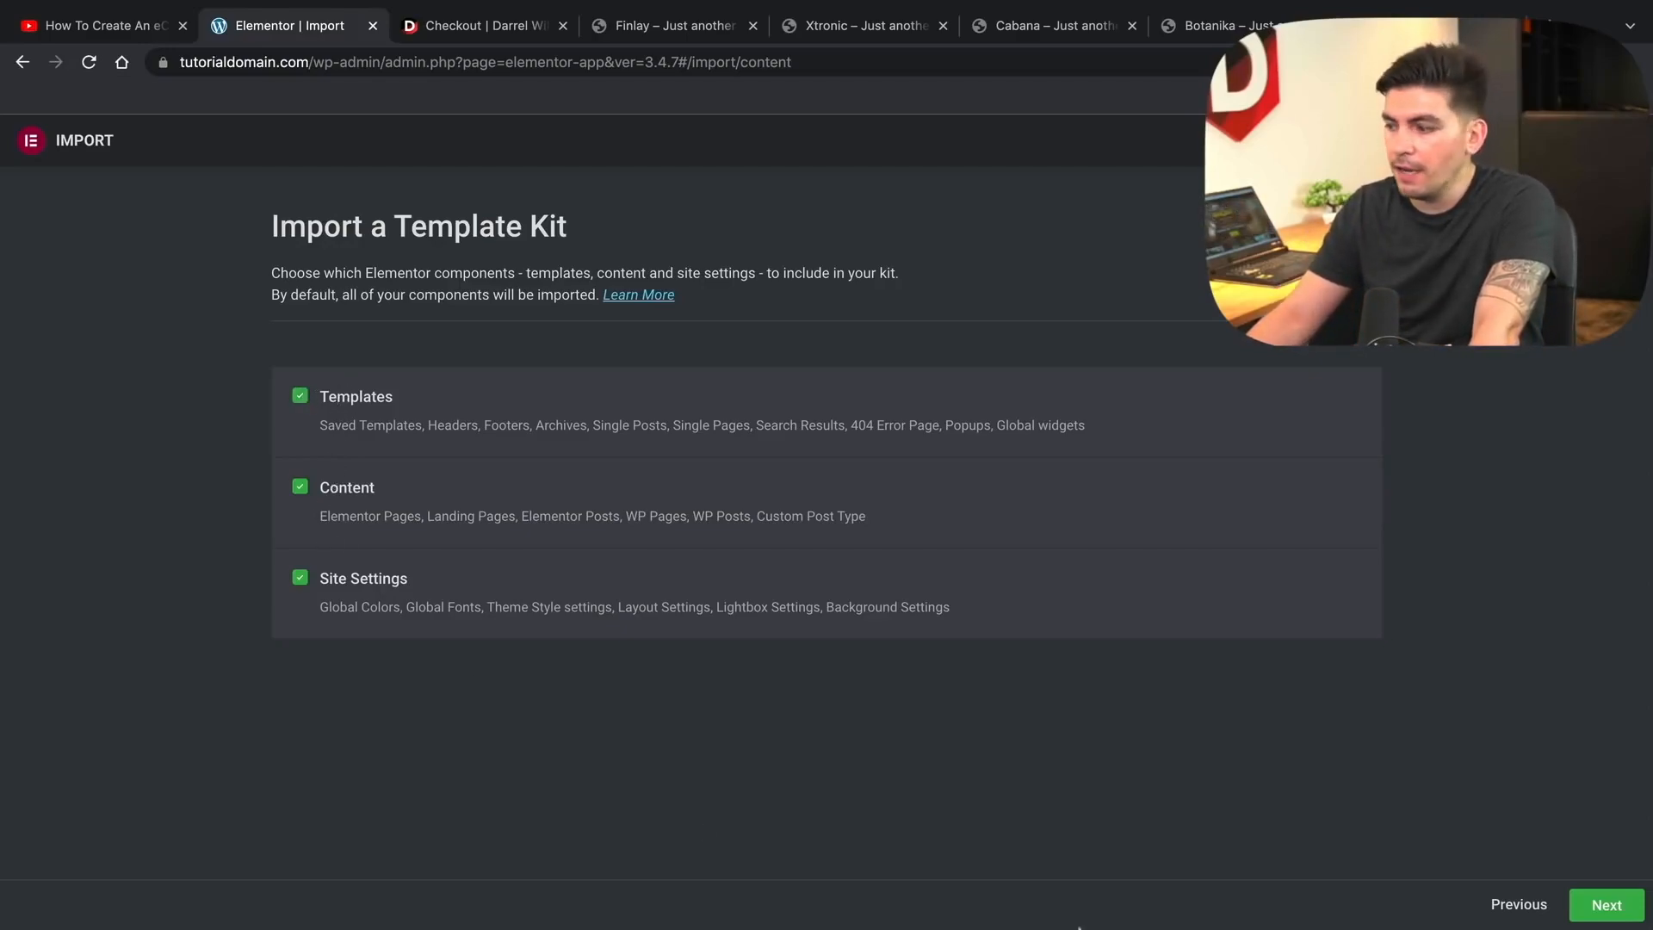
- Import every Cabana kit component, then return from the finished import to the Elementor tools page
{"action": "left_click", "coordinate": [1623, 911]}
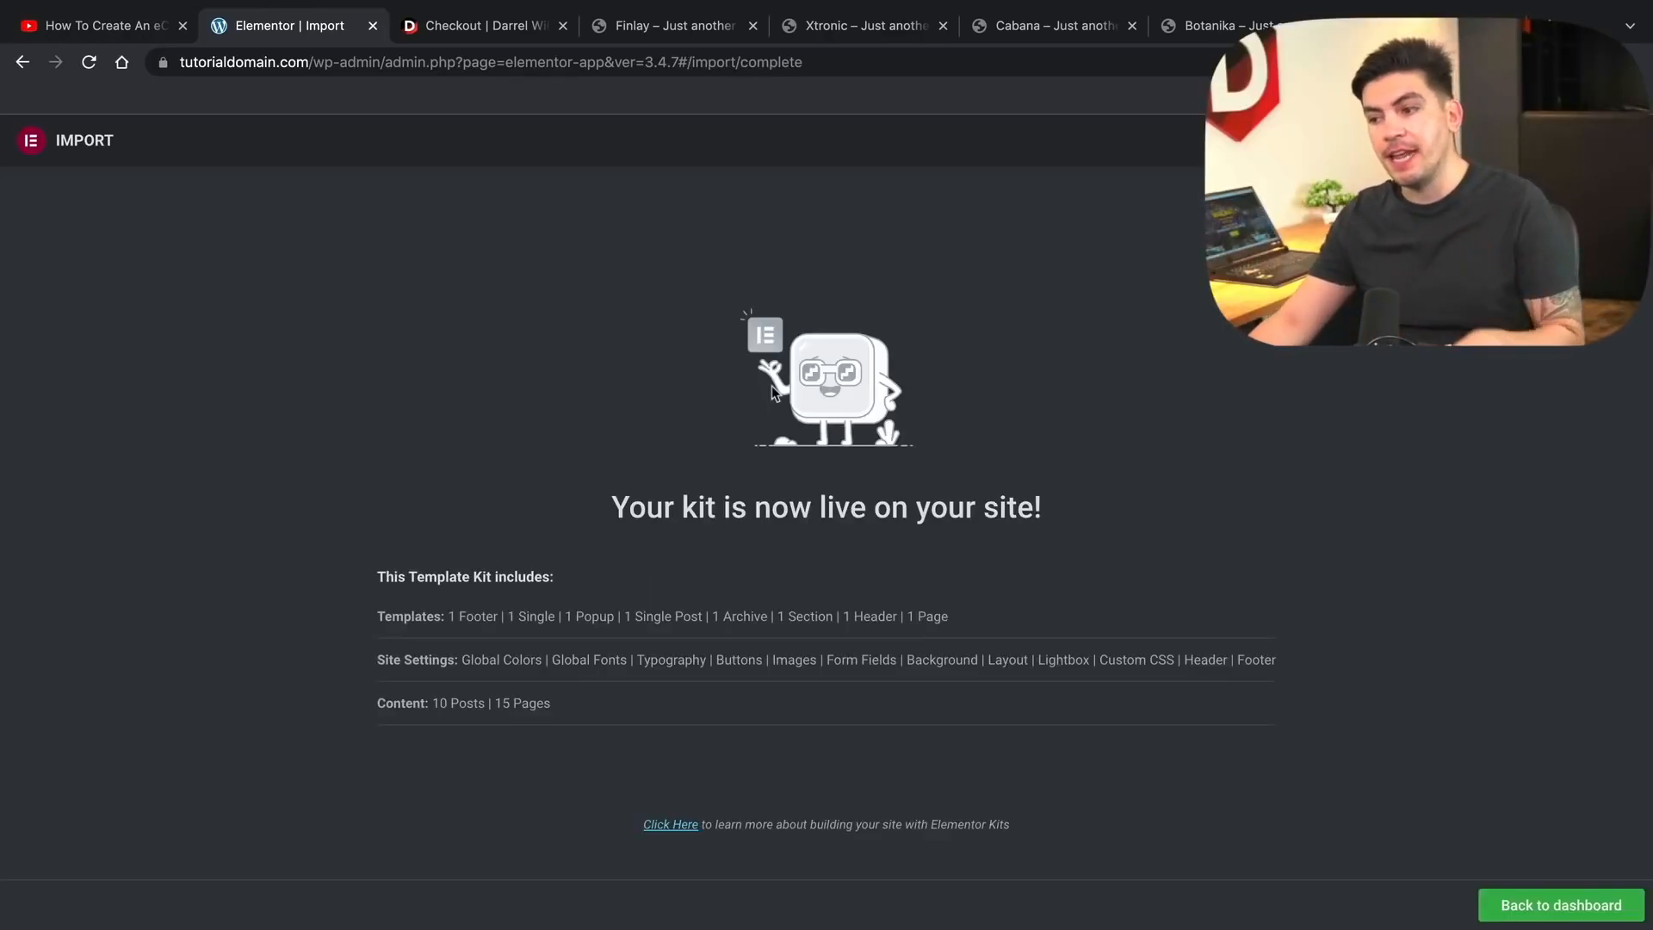
{"action": "left_click", "coordinate": [1537, 914]}
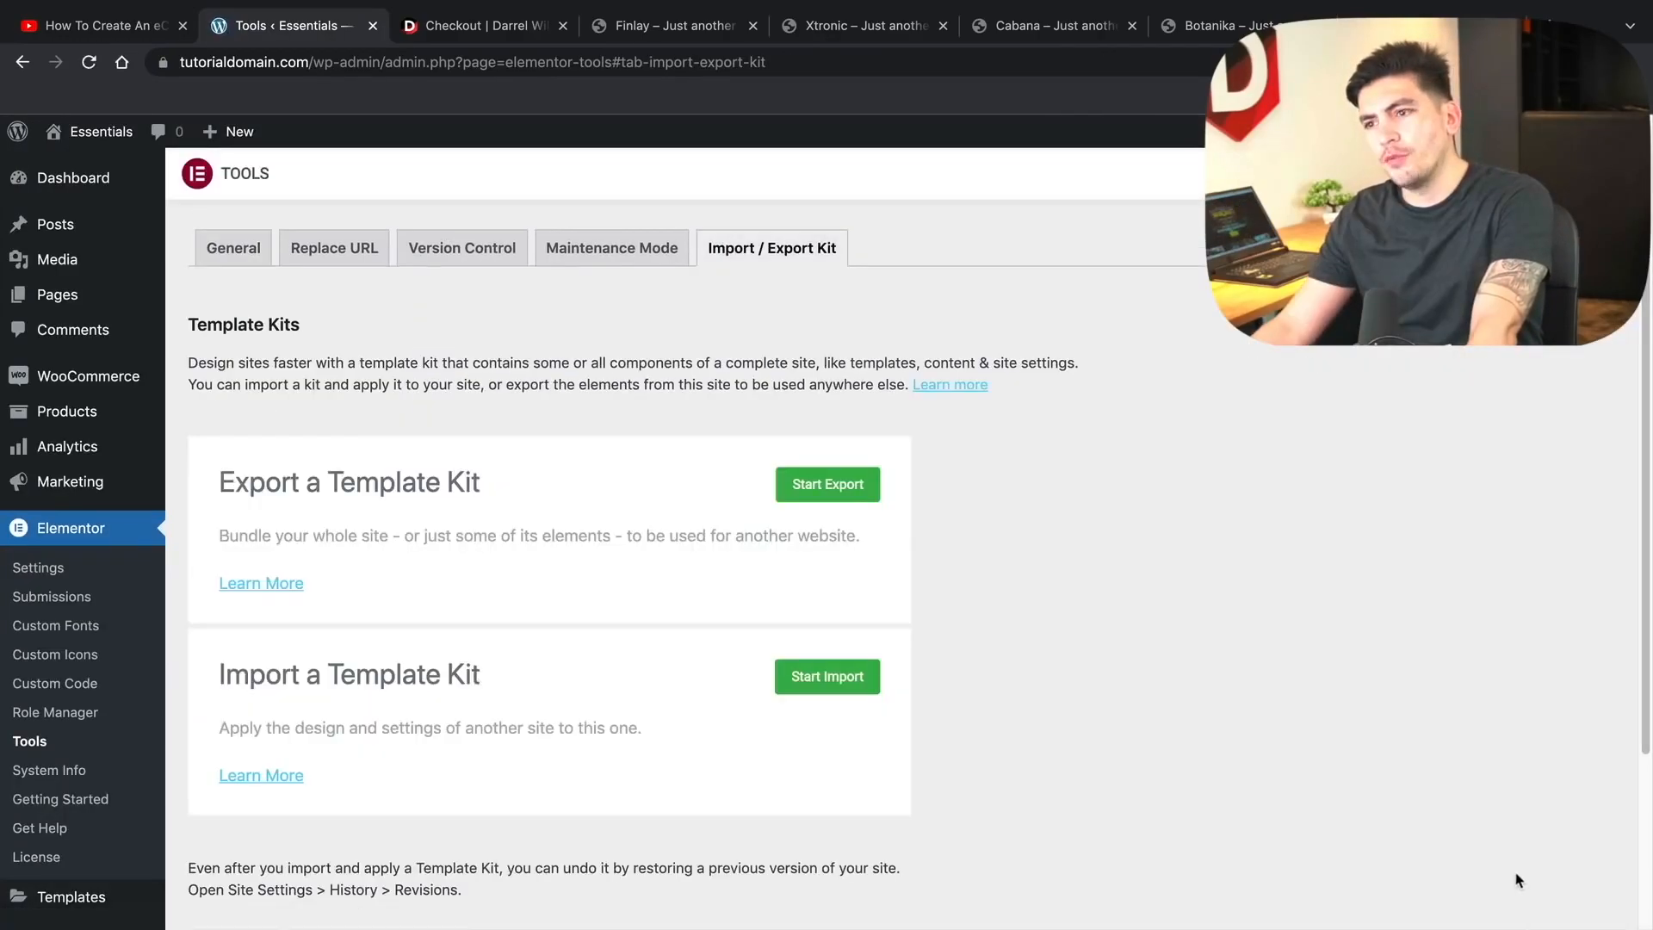
- Visit the live site and scroll through the Cabana homepage's delivery, sale products and blog sections
{"action": "mouse_move", "coordinate": [129, 130]}
{"action": "left_click", "coordinate": [102, 169]}
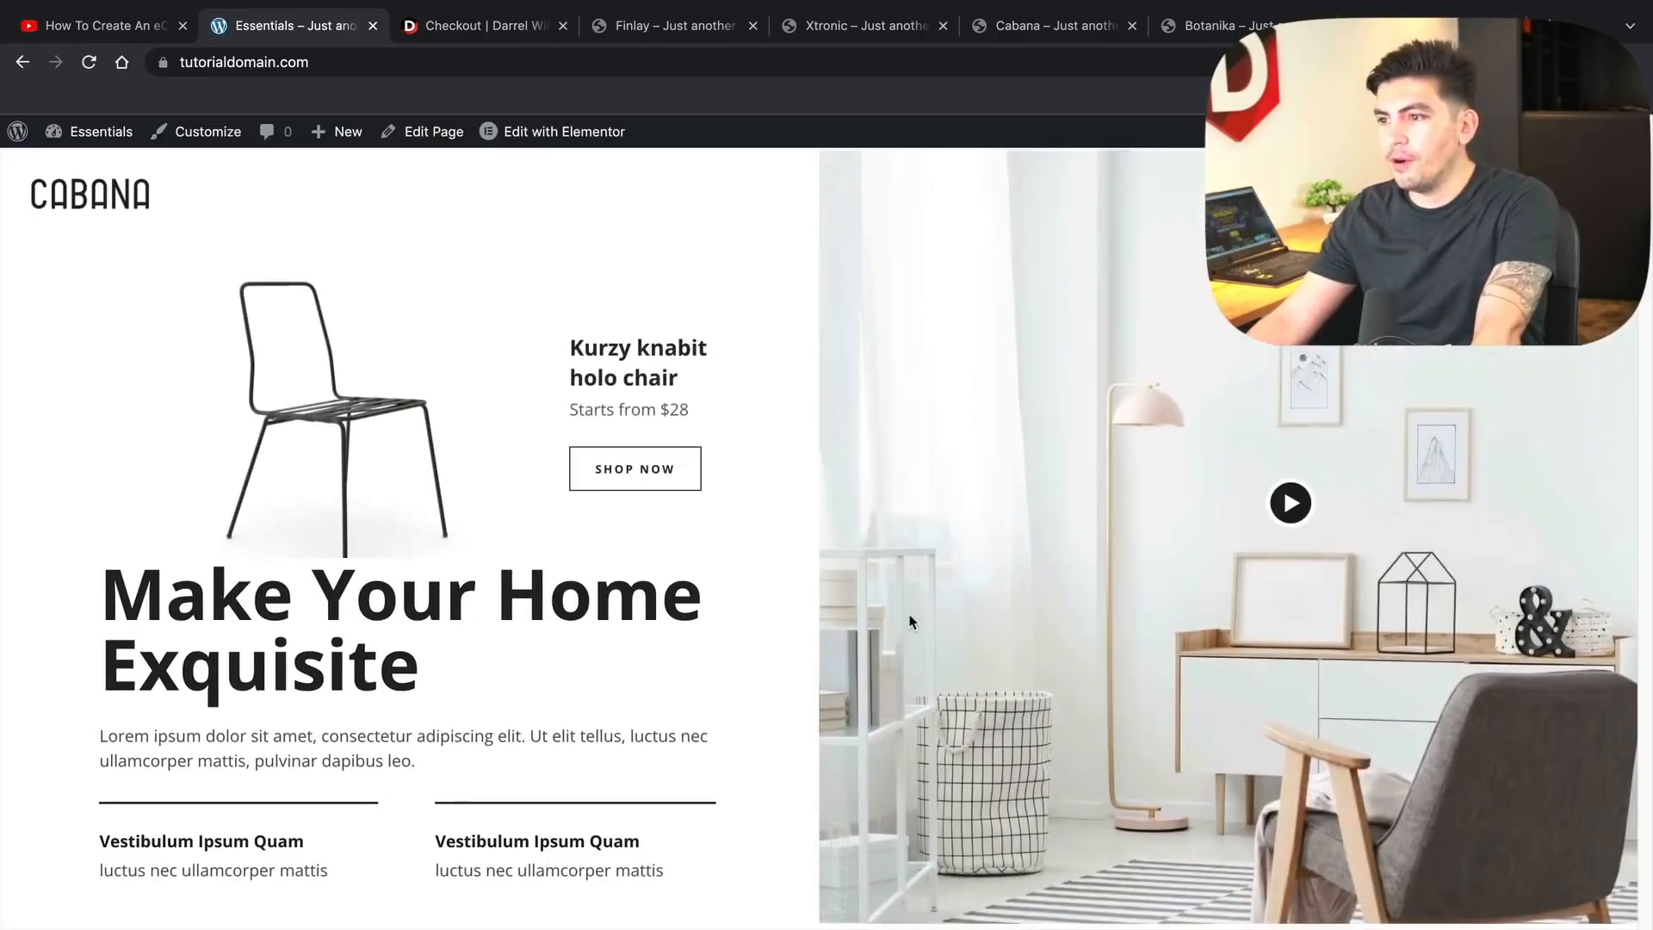
{"action": "scroll", "coordinate": [913, 621], "scroll_direction": "down", "scroll_amount": 8}
{"action": "scroll", "coordinate": [913, 622], "scroll_direction": "down", "scroll_amount": 20}
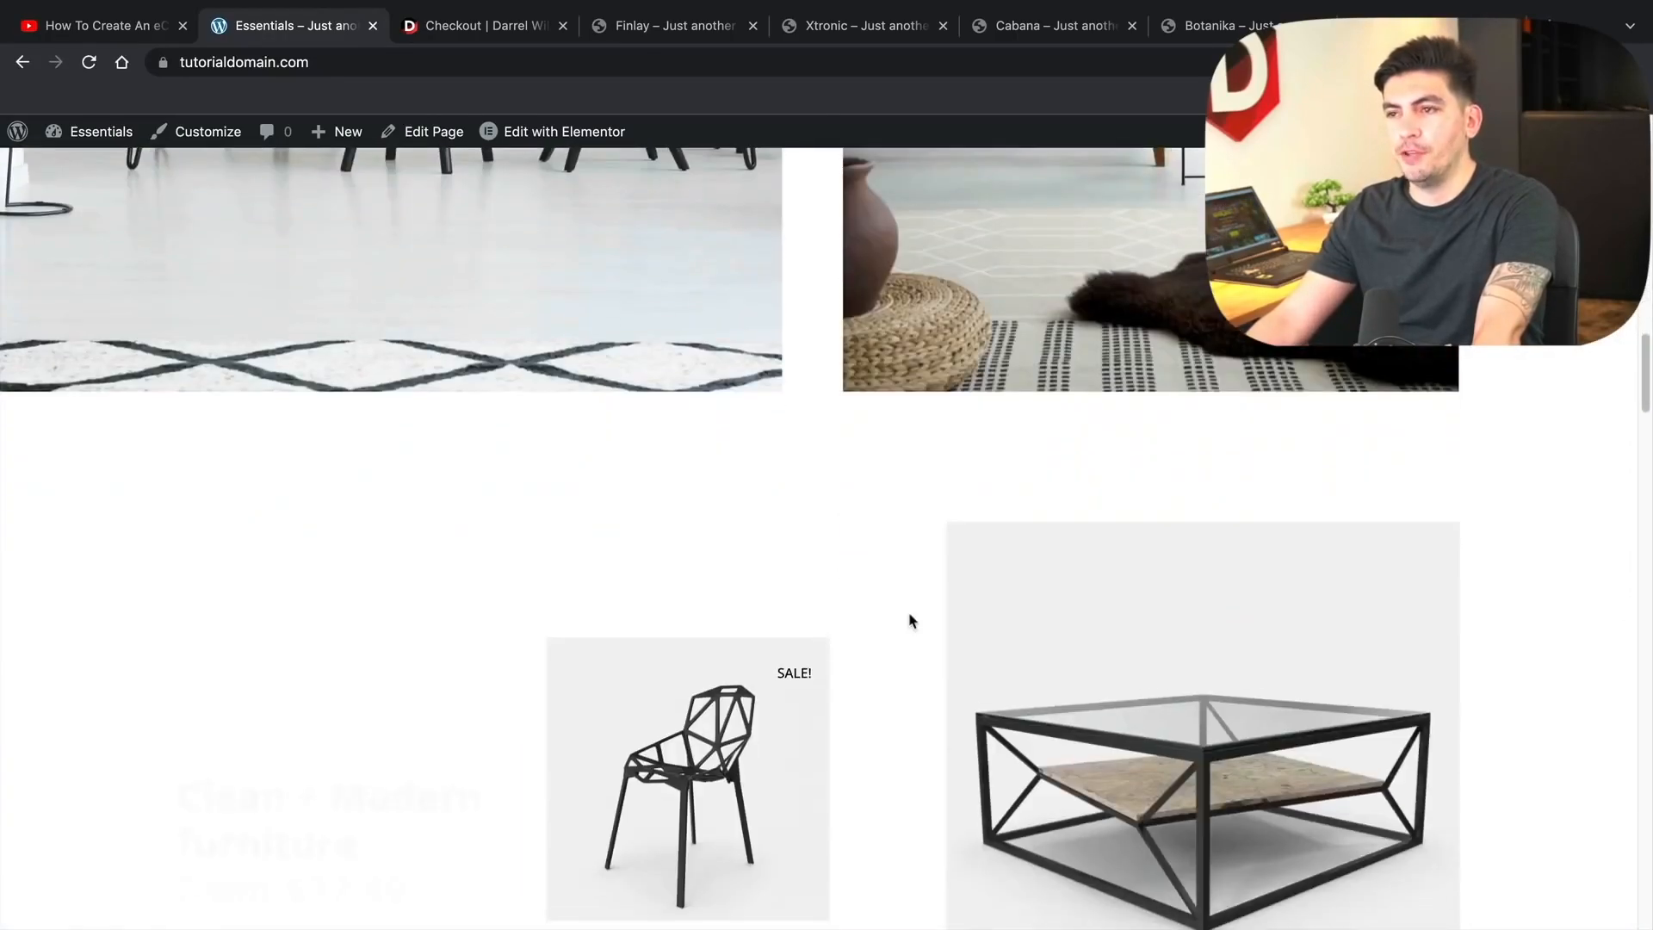
{"action": "scroll", "coordinate": [913, 621], "scroll_direction": "down", "scroll_amount": 15}
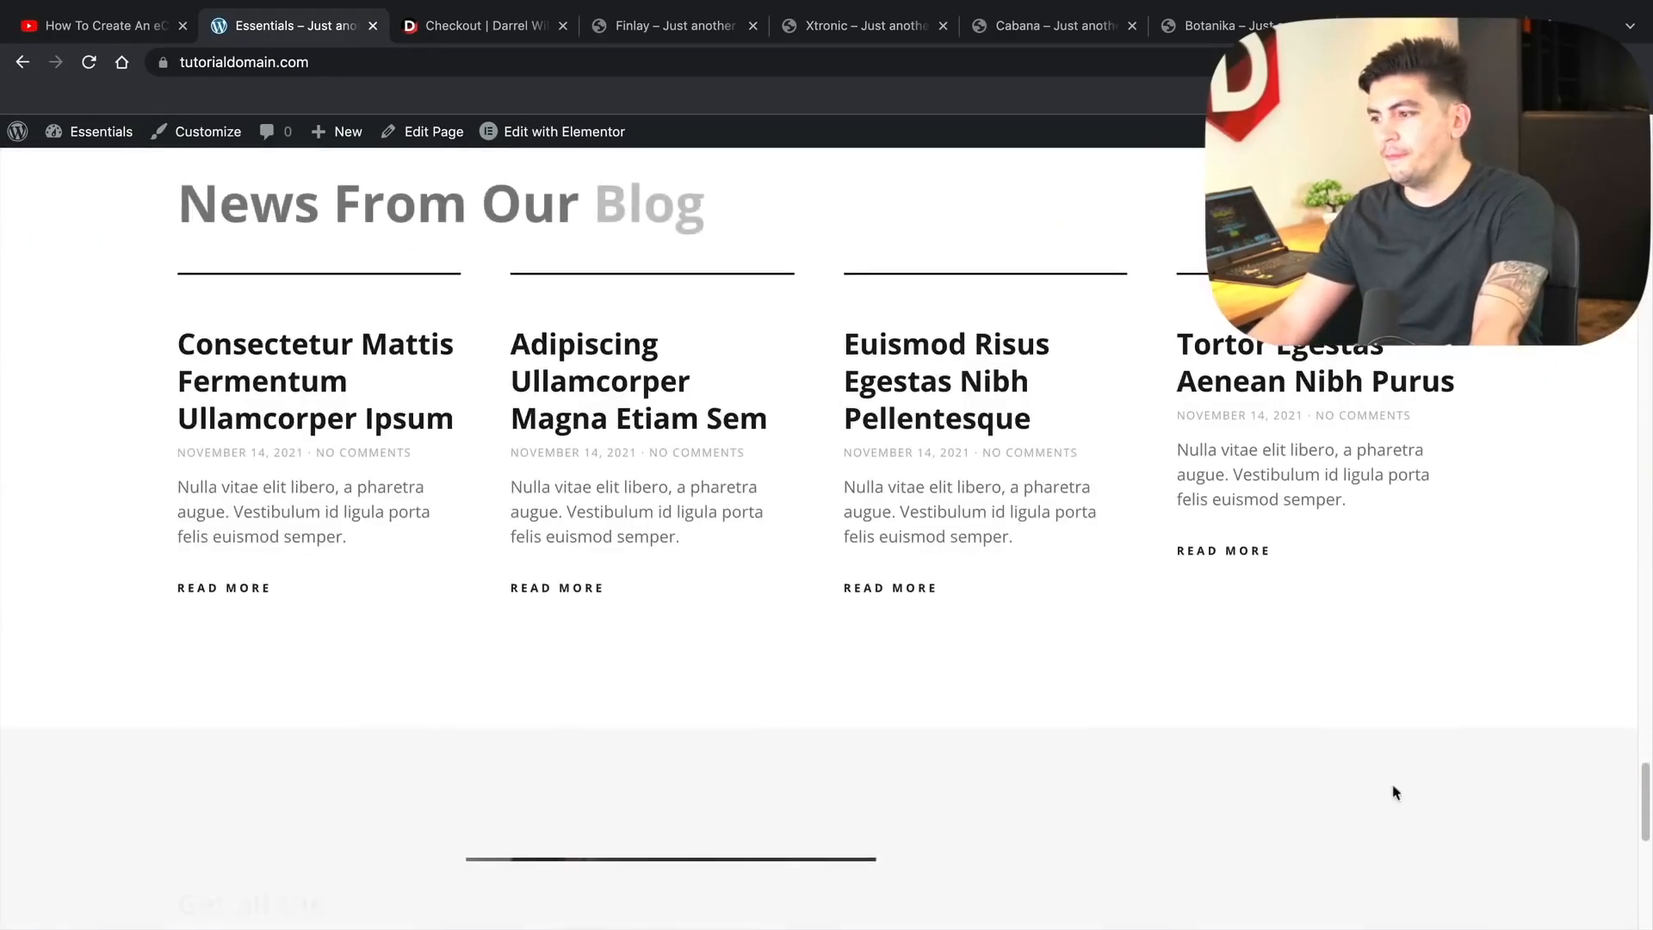
{"action": "scroll", "coordinate": [913, 621], "scroll_direction": "up", "scroll_amount": 20}
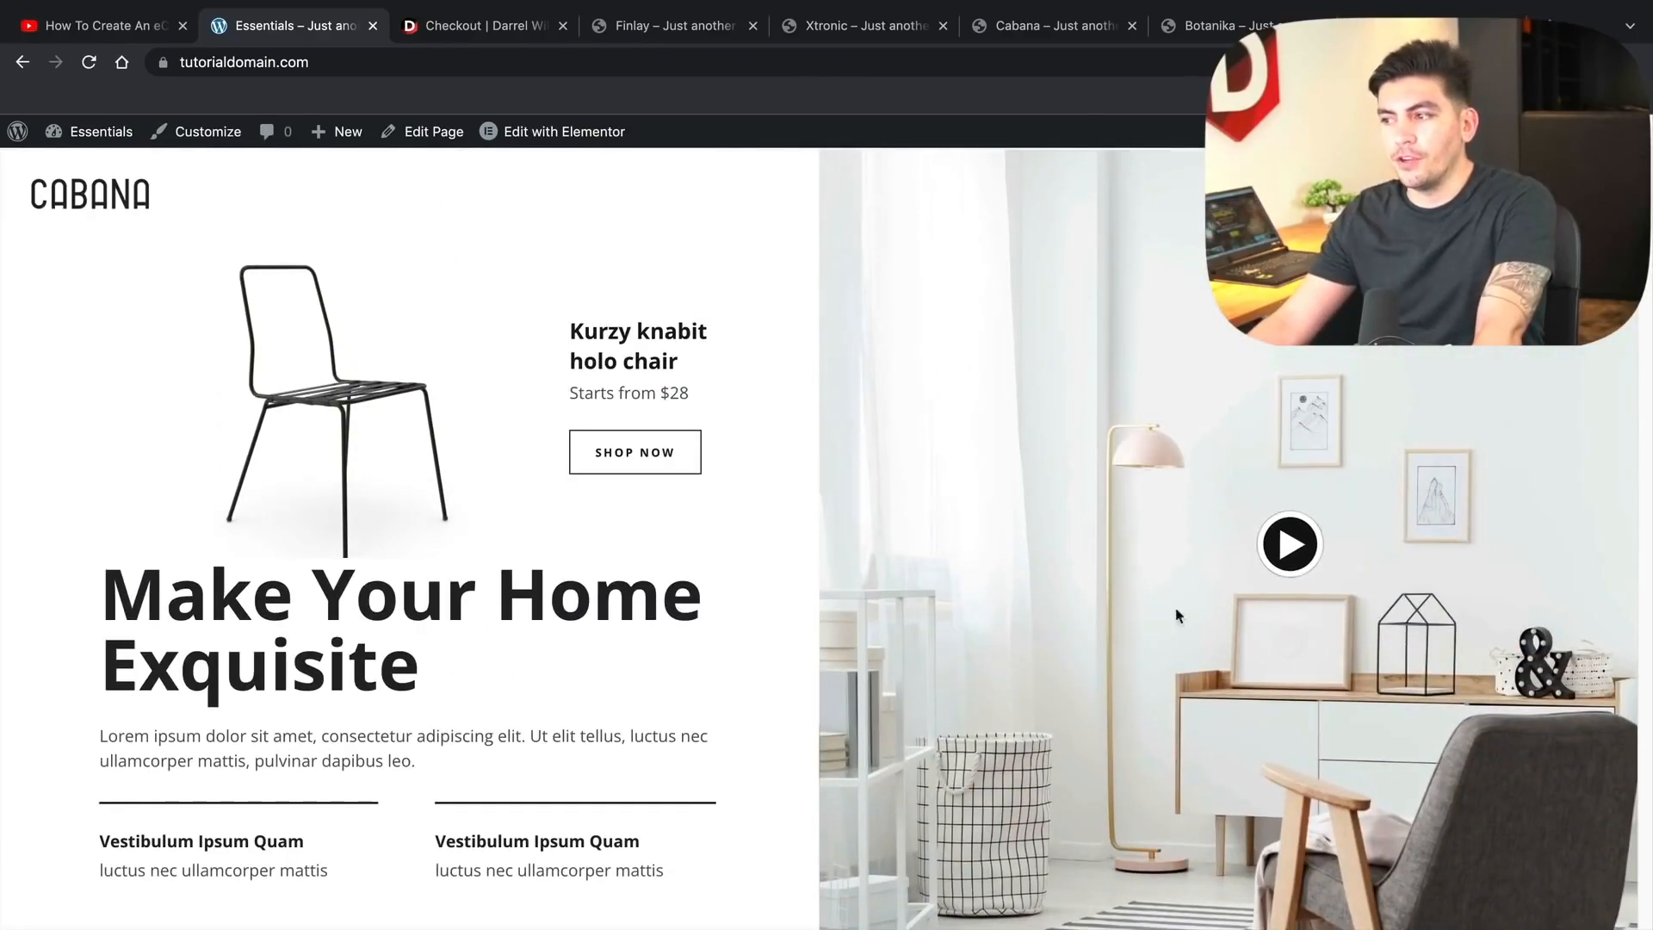
- Go from the live Cabana homepage to the WordPress admin Dashboard through the admin bar
{"action": "mouse_move", "coordinate": [91, 134]}
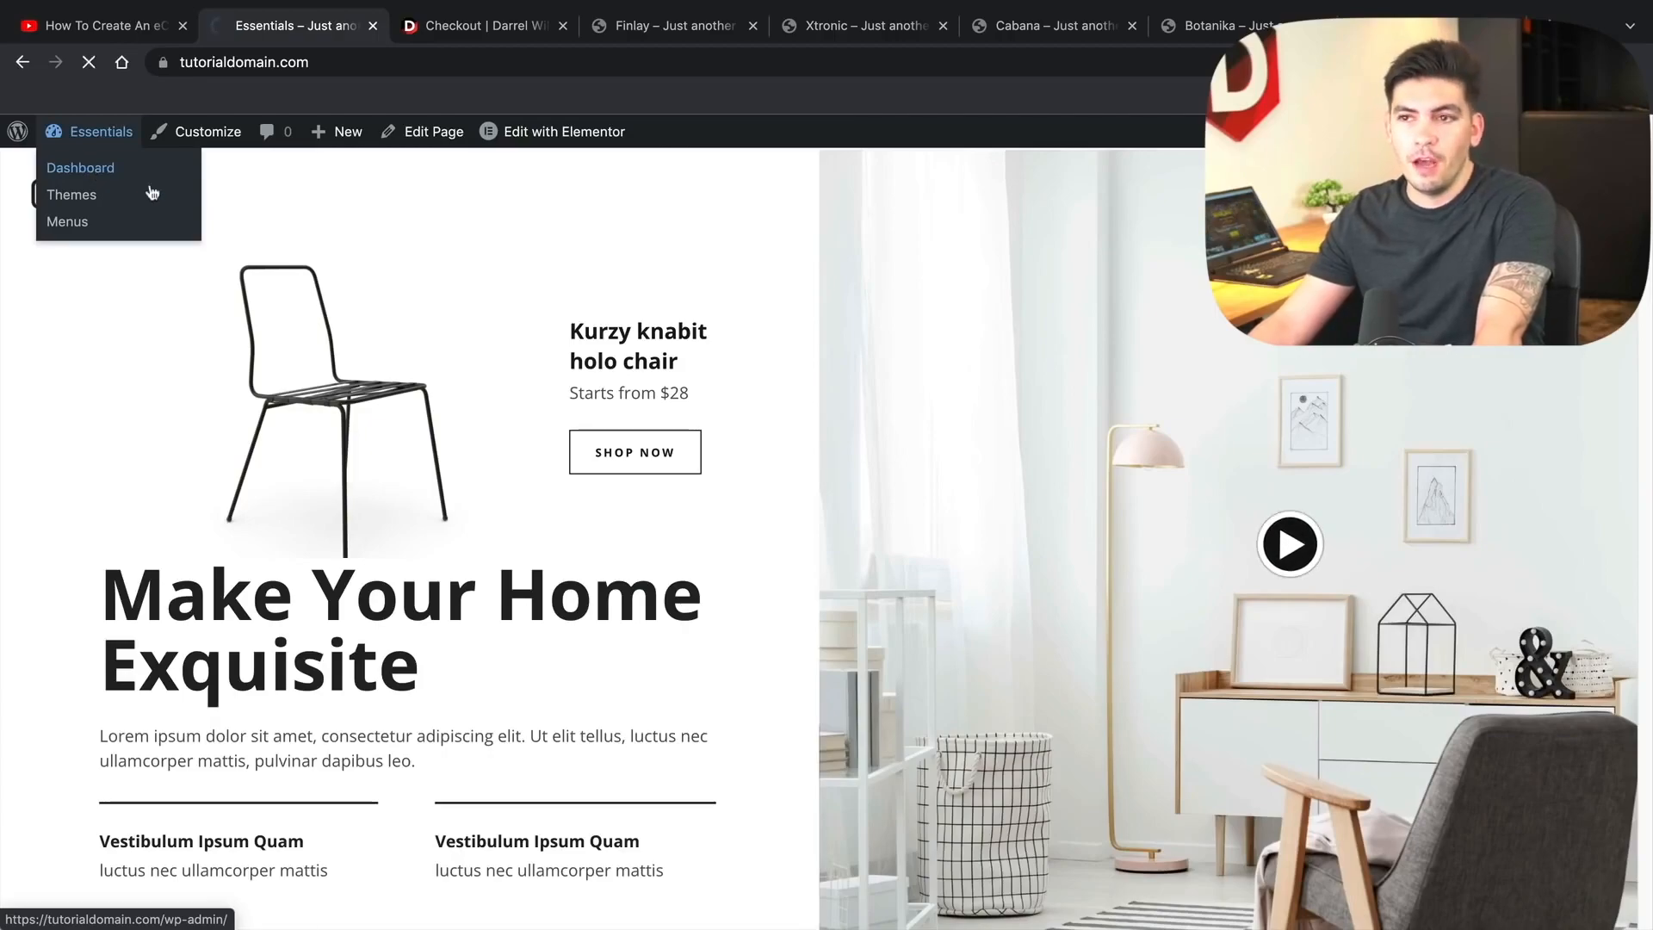
{"action": "left_click", "coordinate": [97, 170]}
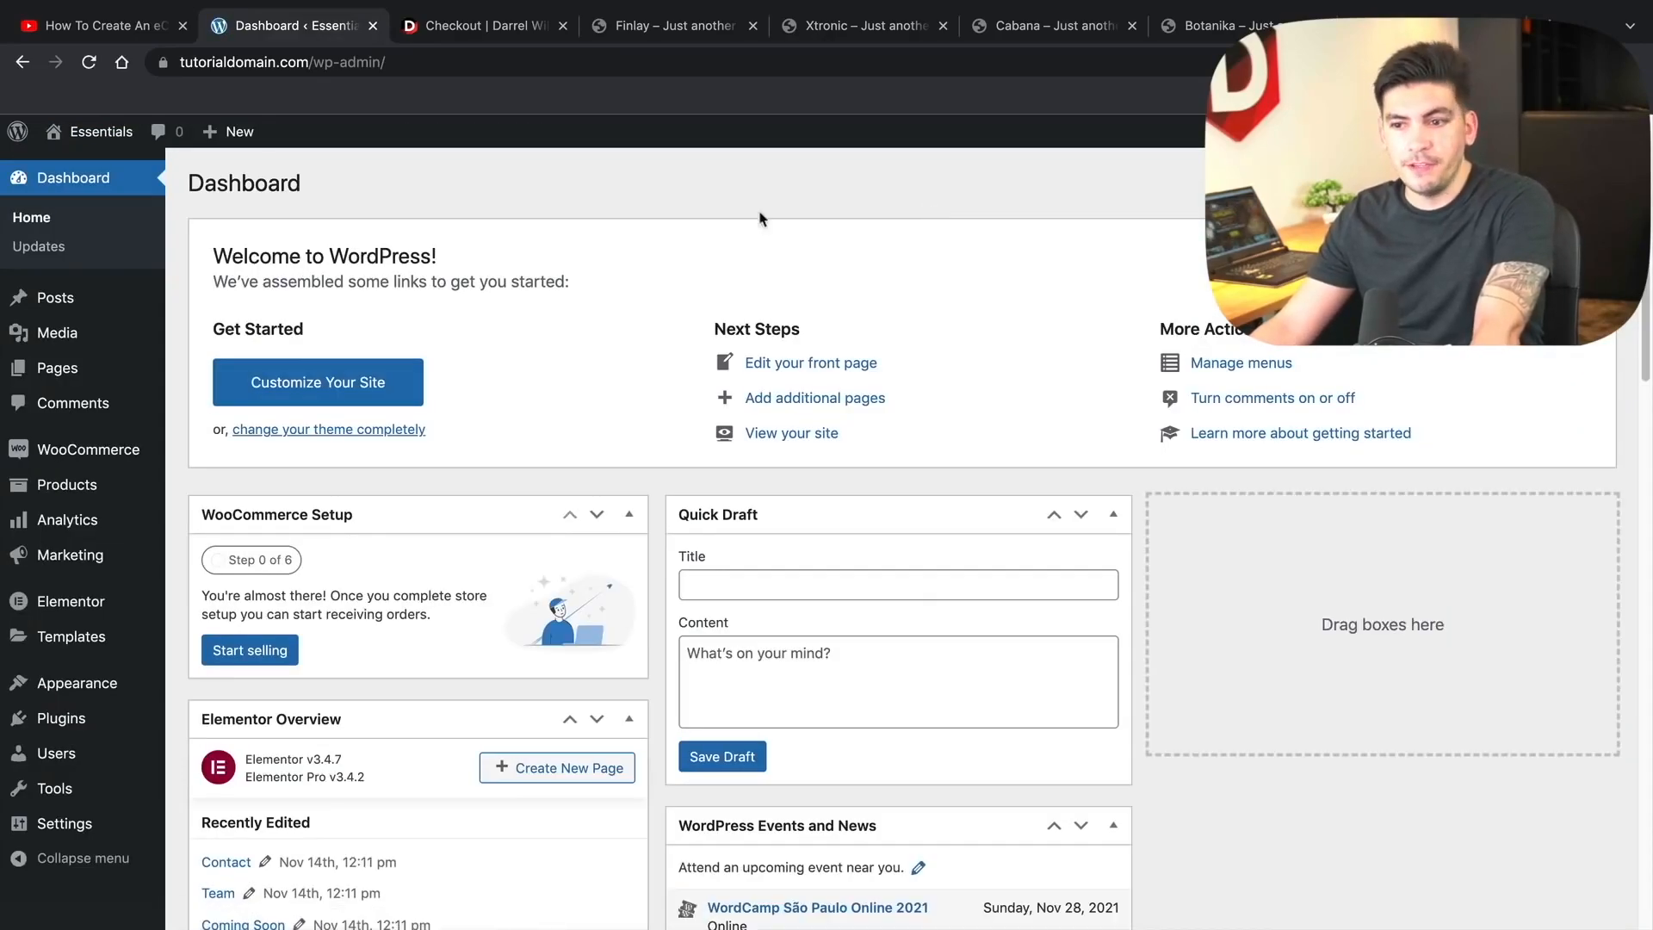
- Create a navigation menu named 'Menu' and list all site pages under View All
{"action": "mouse_move", "coordinate": [133, 682]}
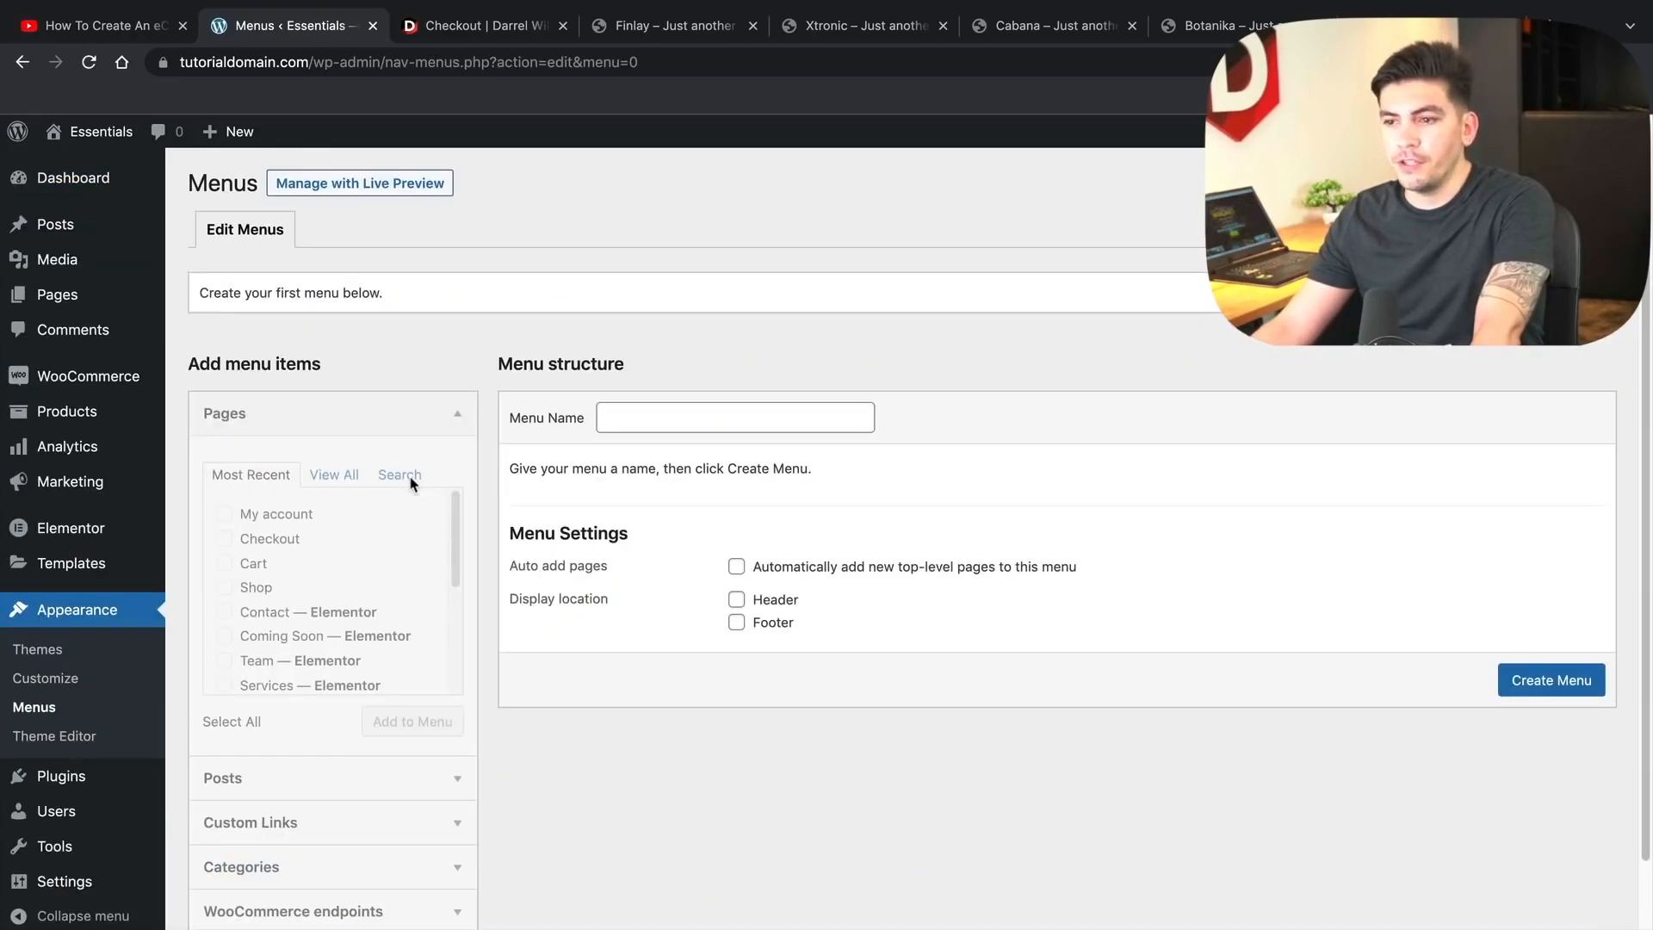
{"action": "left_click", "coordinate": [655, 417]}
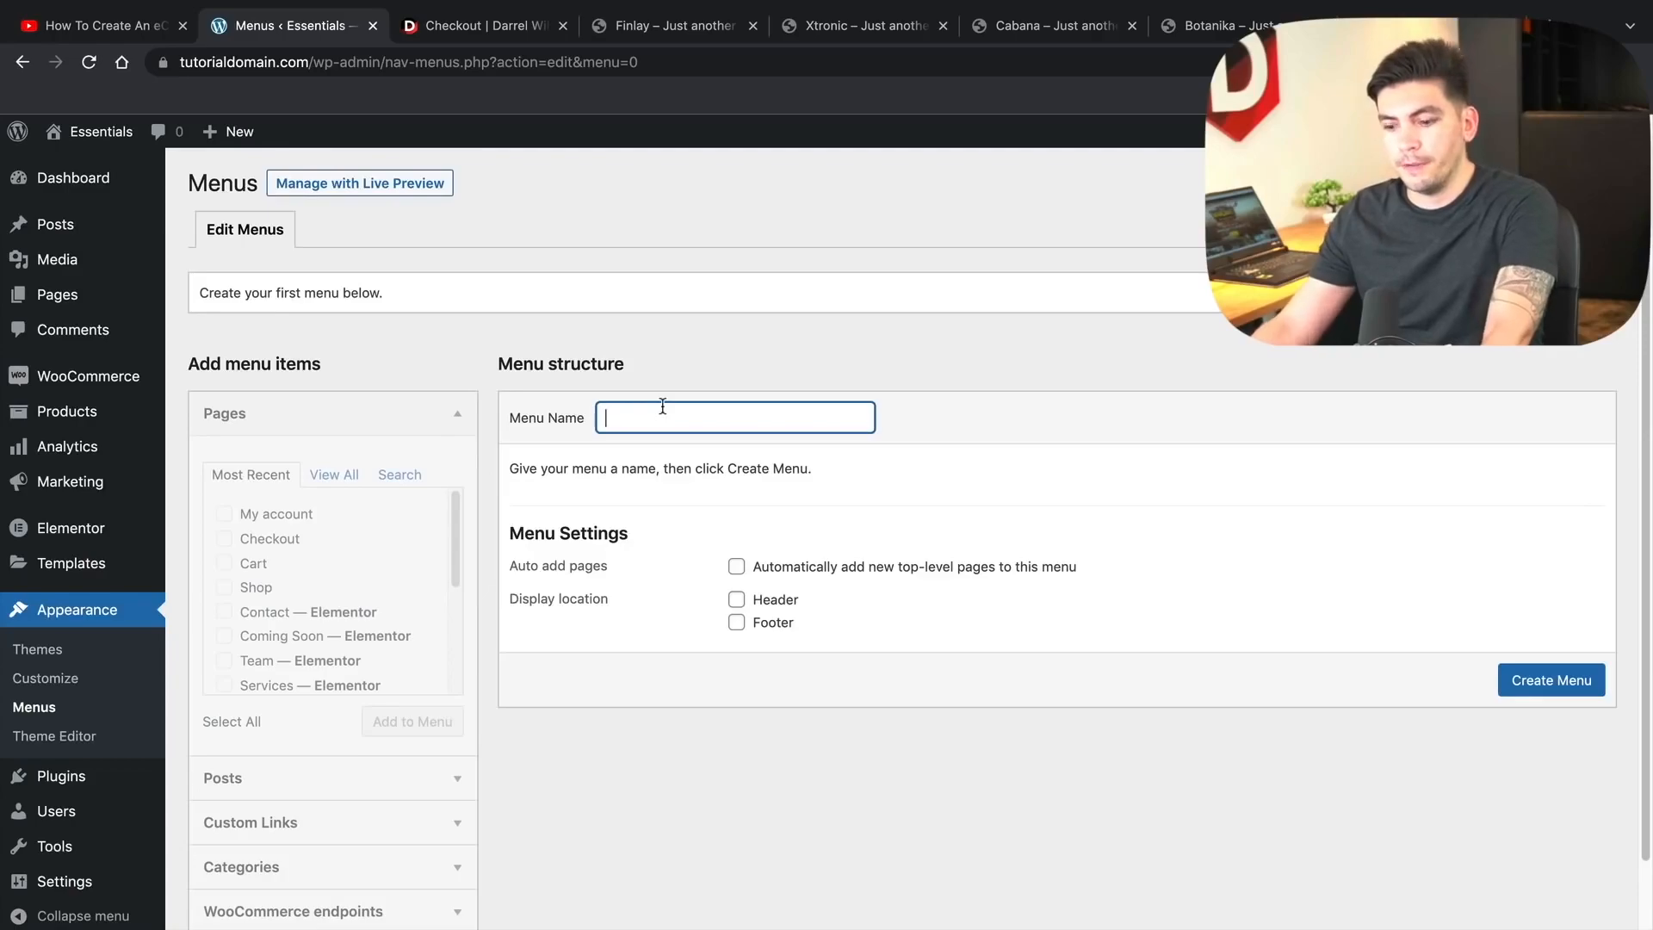
{"action": "type", "text": "Menu"}
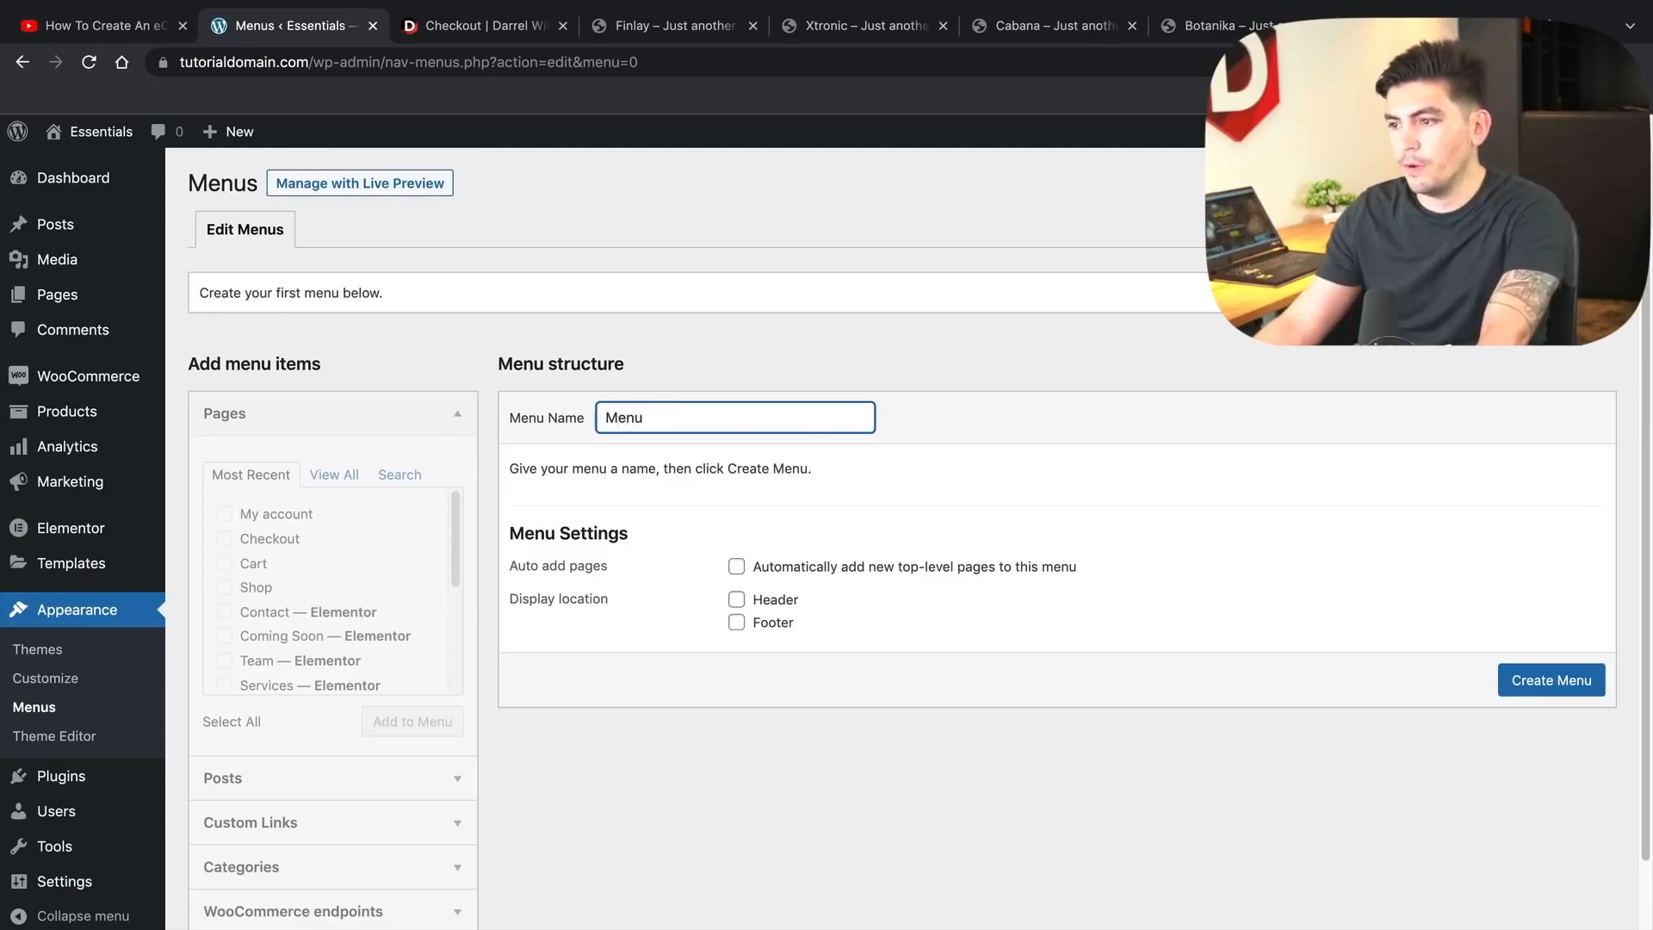
{"action": "left_click", "coordinate": [1550, 680]}
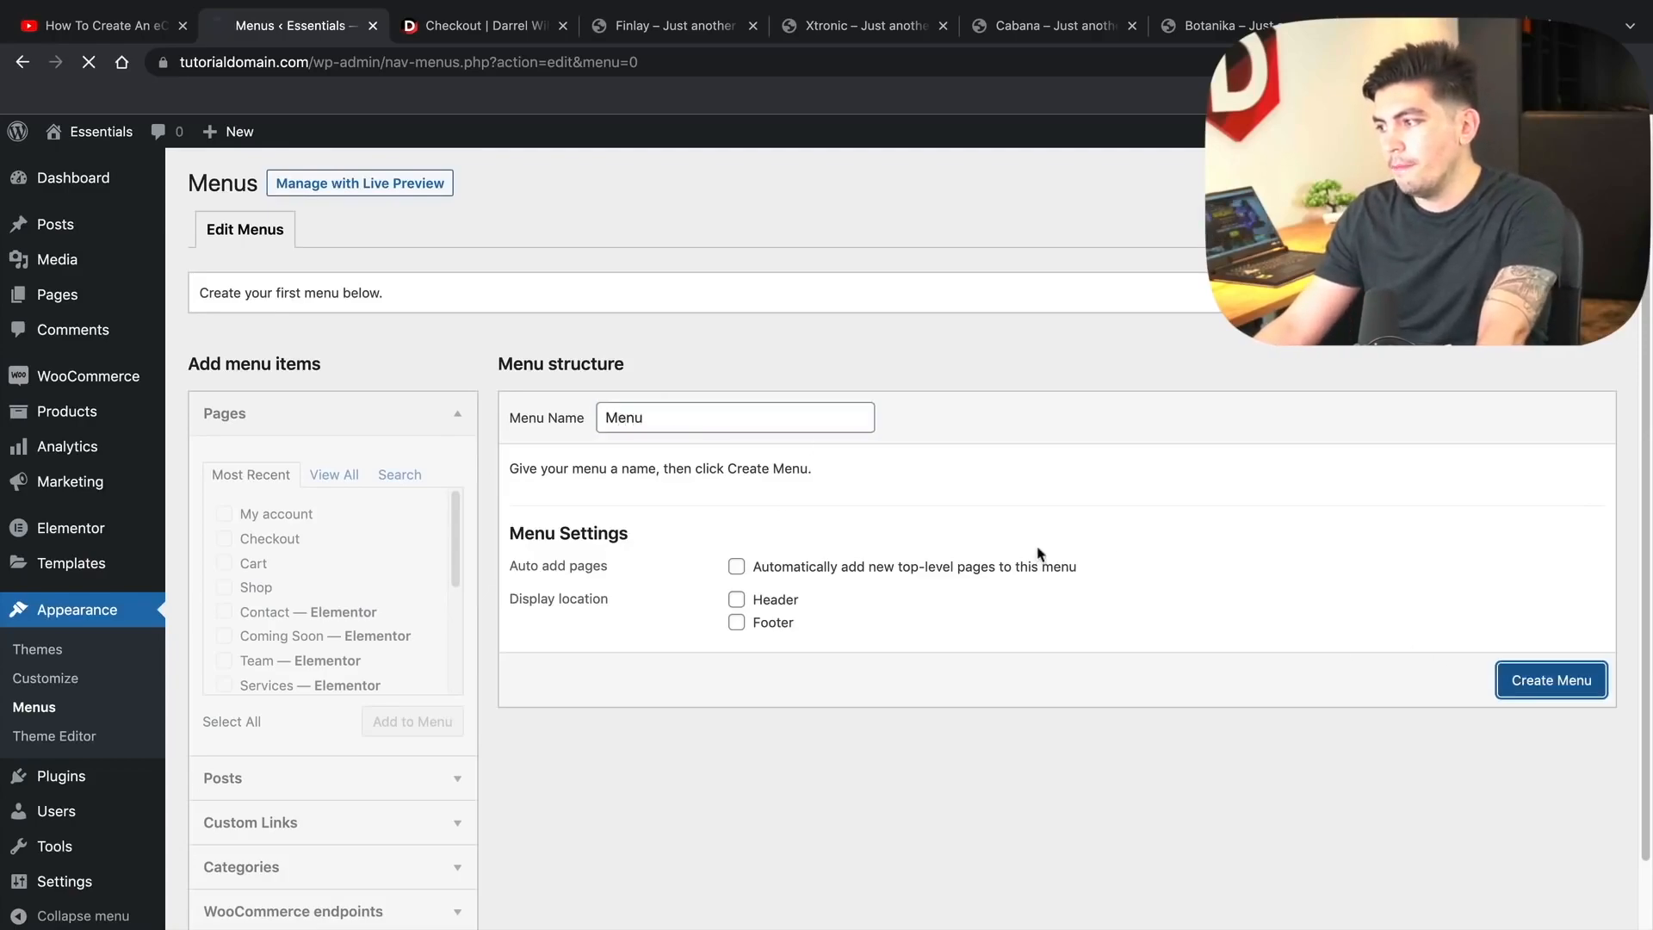
{"action": "left_click", "coordinate": [336, 474]}
{"action": "scroll", "coordinate": [345, 585], "scroll_direction": "down", "scroll_amount": 5}
{"action": "left_click_drag", "start_coordinate": [454, 664], "coordinate": [469, 556]}
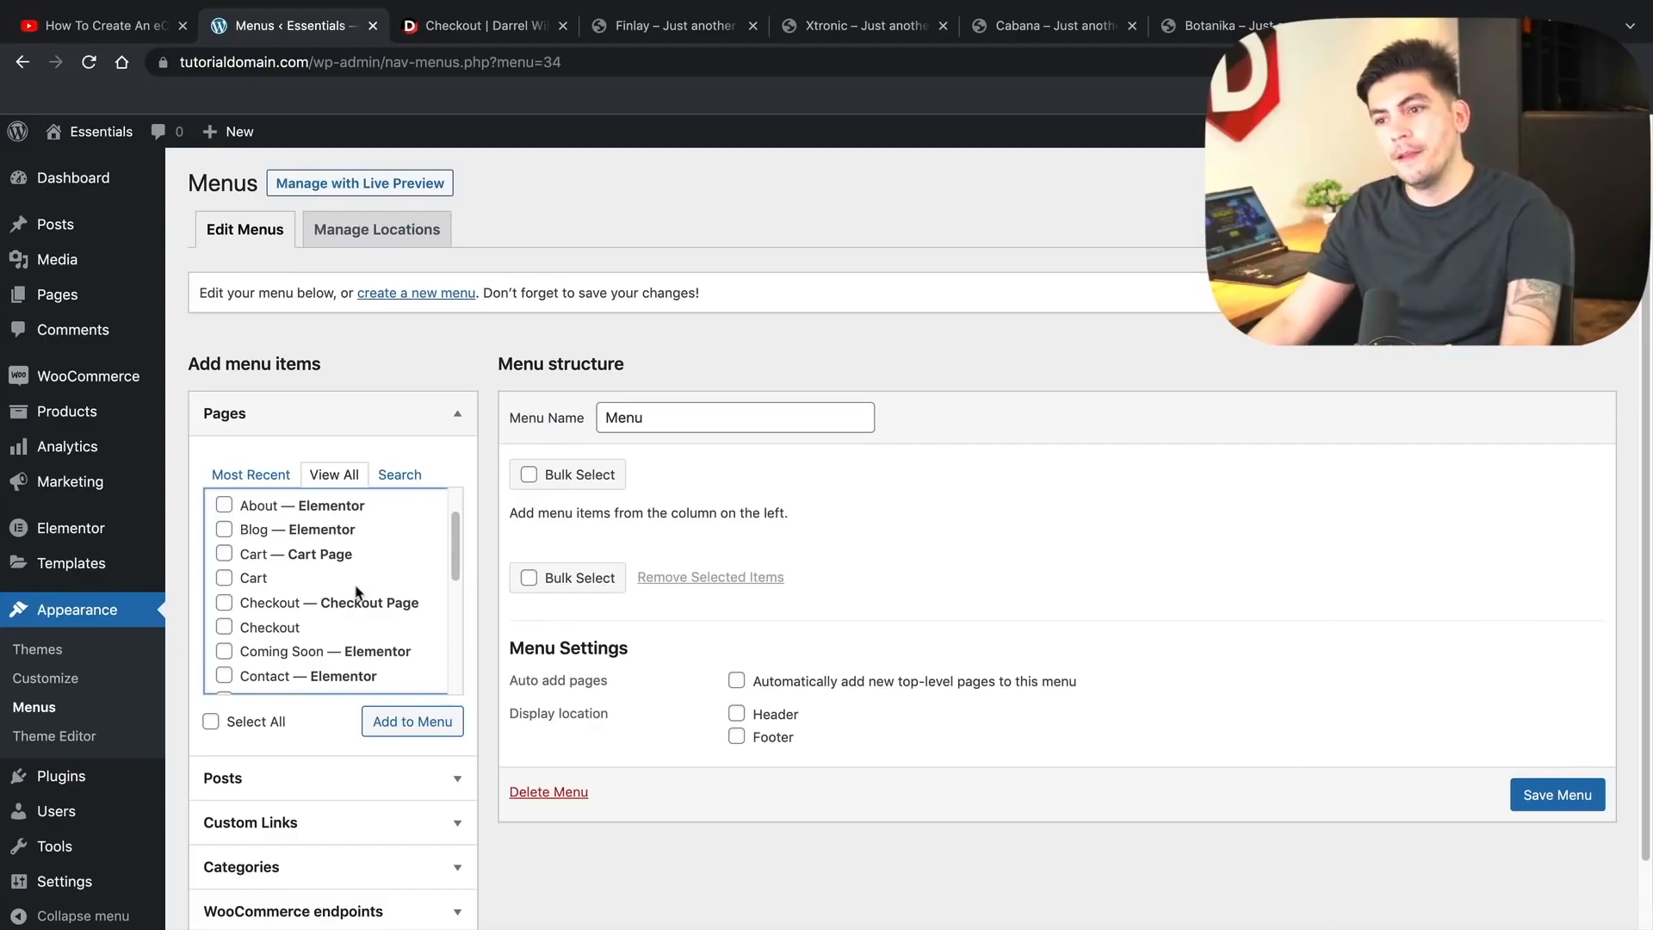
- Tick the Home and About pages and untick the Gift Card page
{"action": "scroll", "coordinate": [283, 558], "scroll_direction": "up", "scroll_amount": 1}
{"action": "left_click", "coordinate": [223, 514]}
{"action": "left_click", "coordinate": [224, 563]}
{"action": "scroll", "coordinate": [231, 649], "scroll_direction": "down", "scroll_amount": 3}
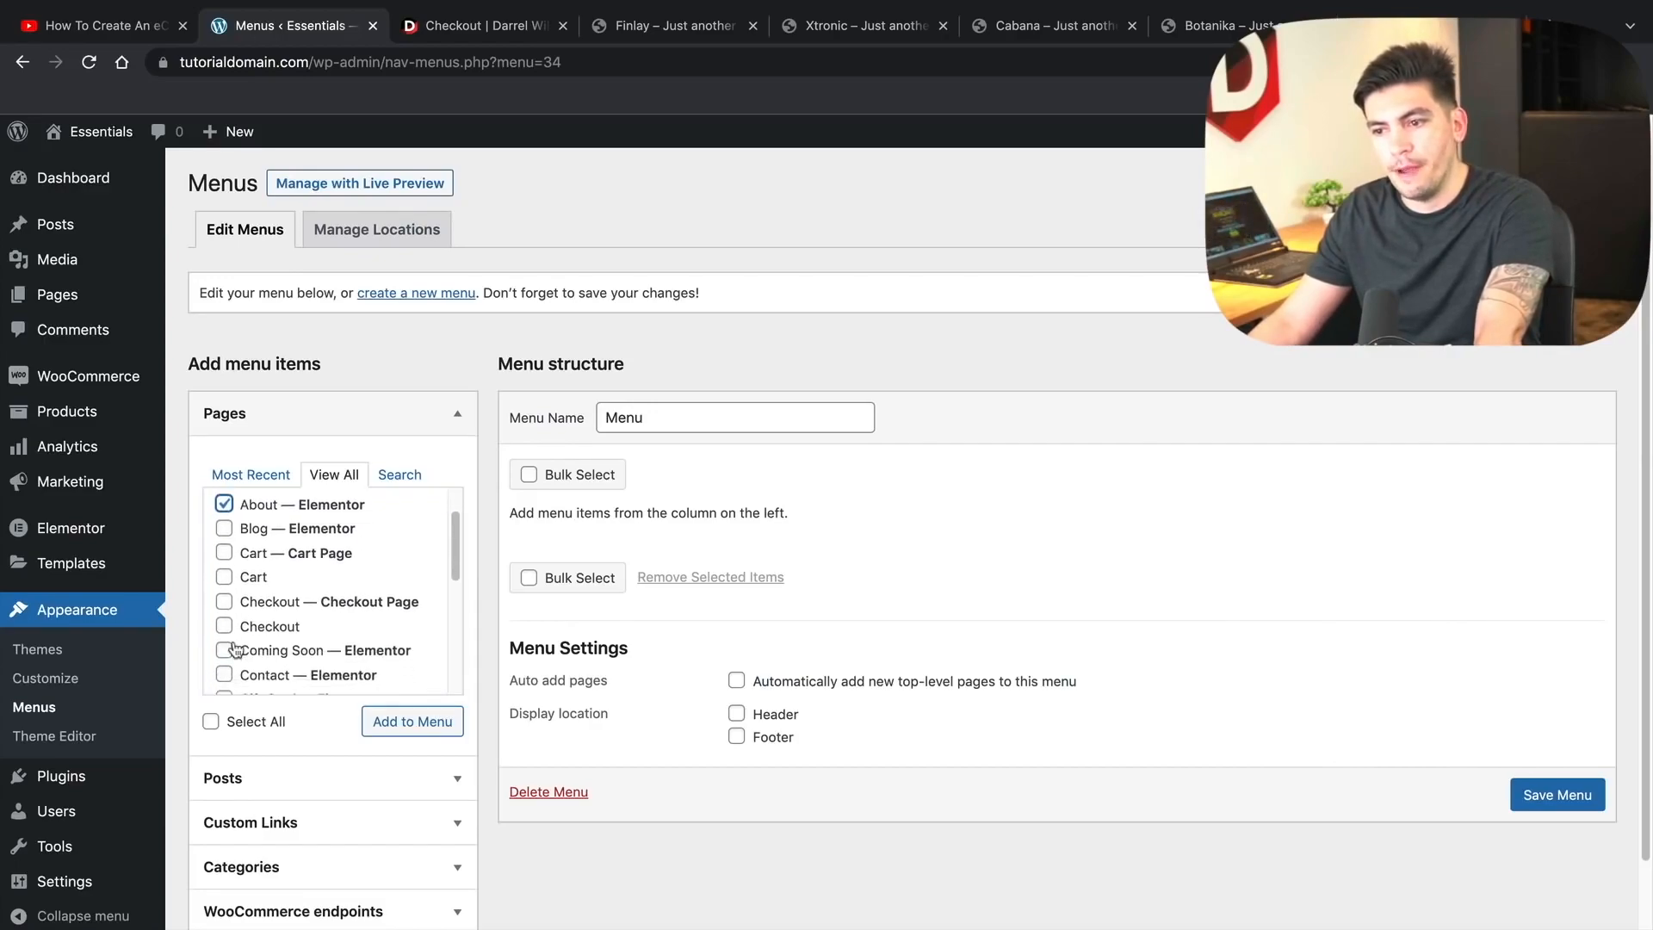
{"action": "scroll", "coordinate": [224, 654], "scroll_direction": "down", "scroll_amount": 2}
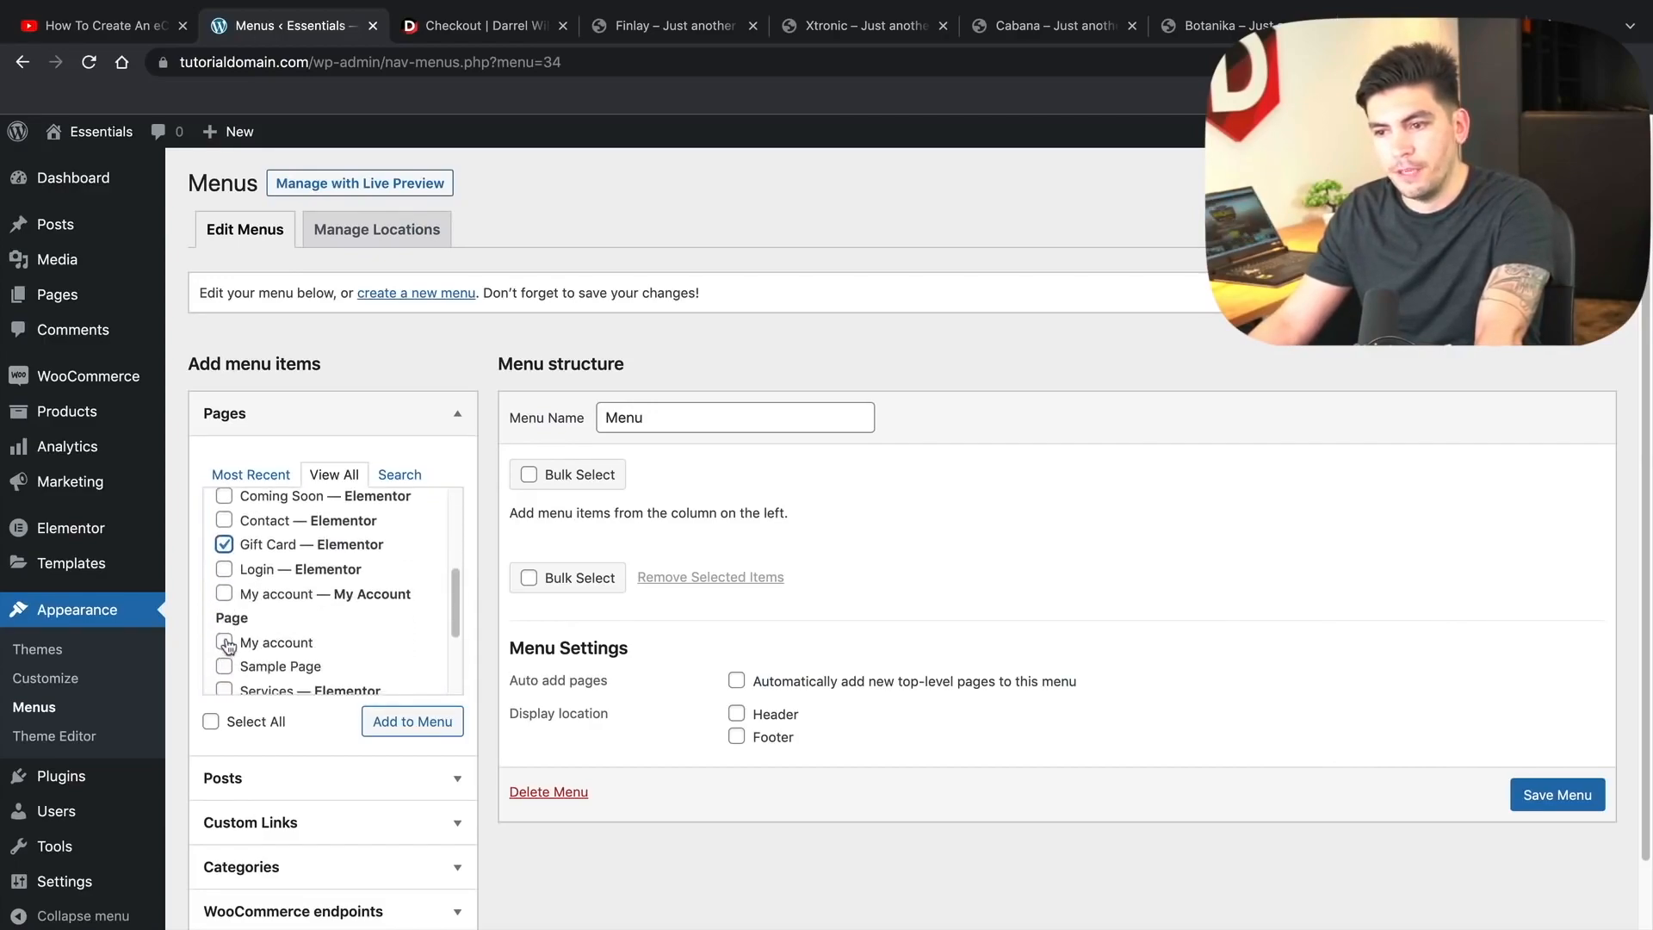
{"action": "left_click", "coordinate": [249, 545]}
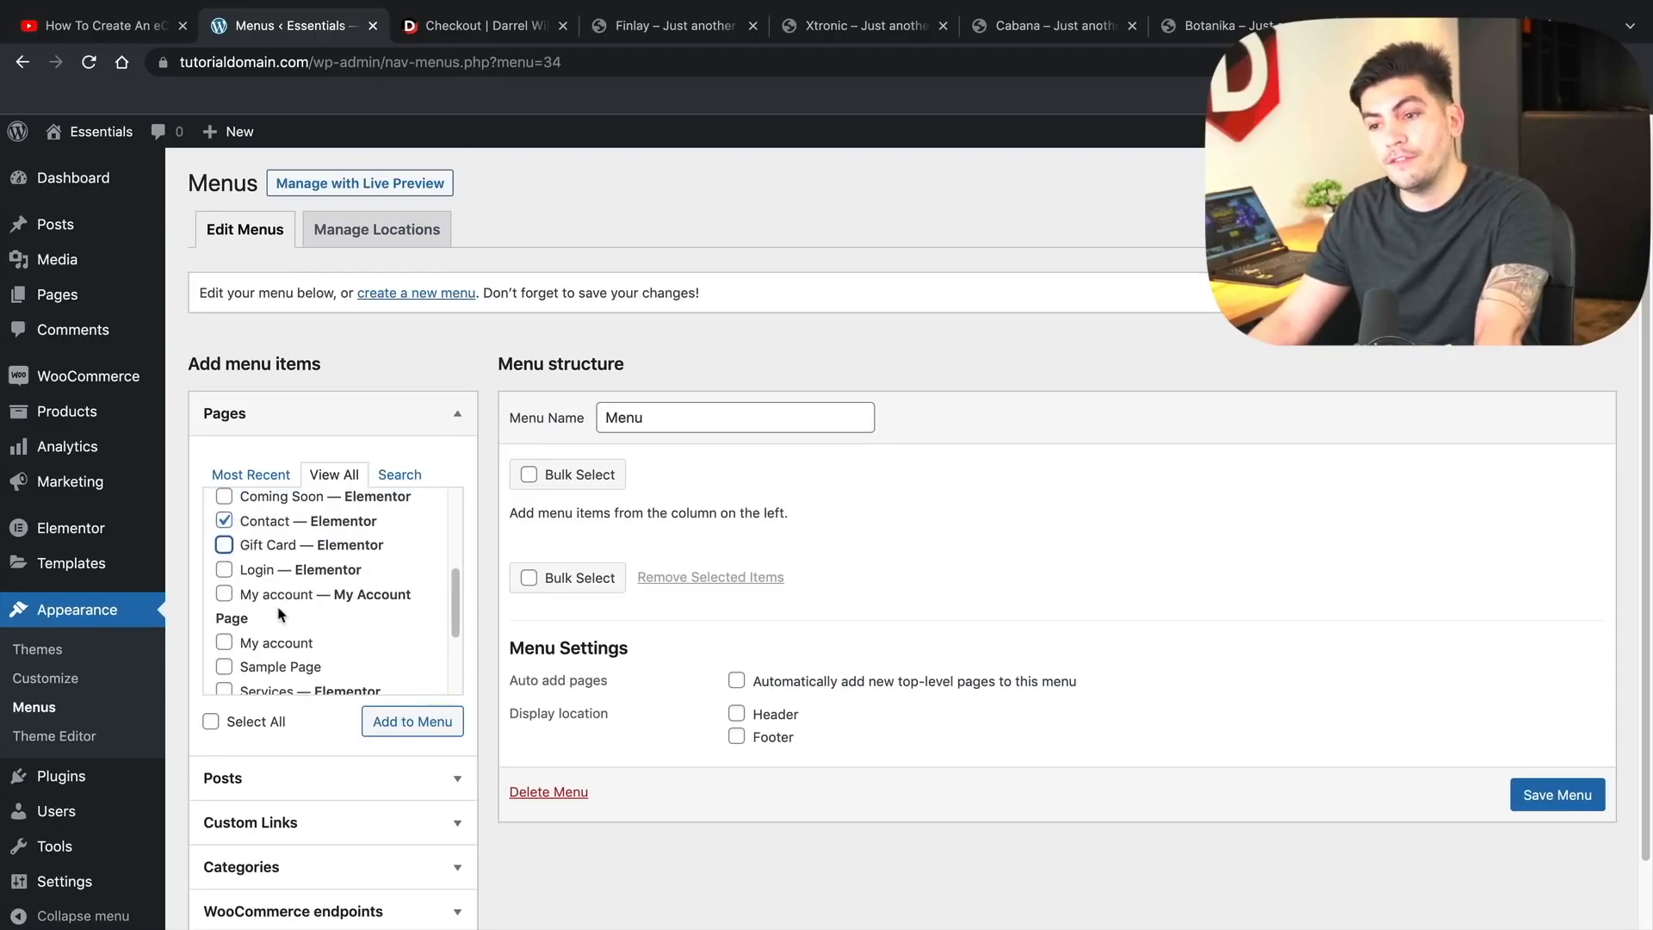
- Tick both Shop pages and the Team page, add them to the menu and save it
{"action": "scroll", "coordinate": [279, 614], "scroll_direction": "down", "scroll_amount": 1}
{"action": "scroll", "coordinate": [279, 612], "scroll_direction": "down", "scroll_amount": 3}
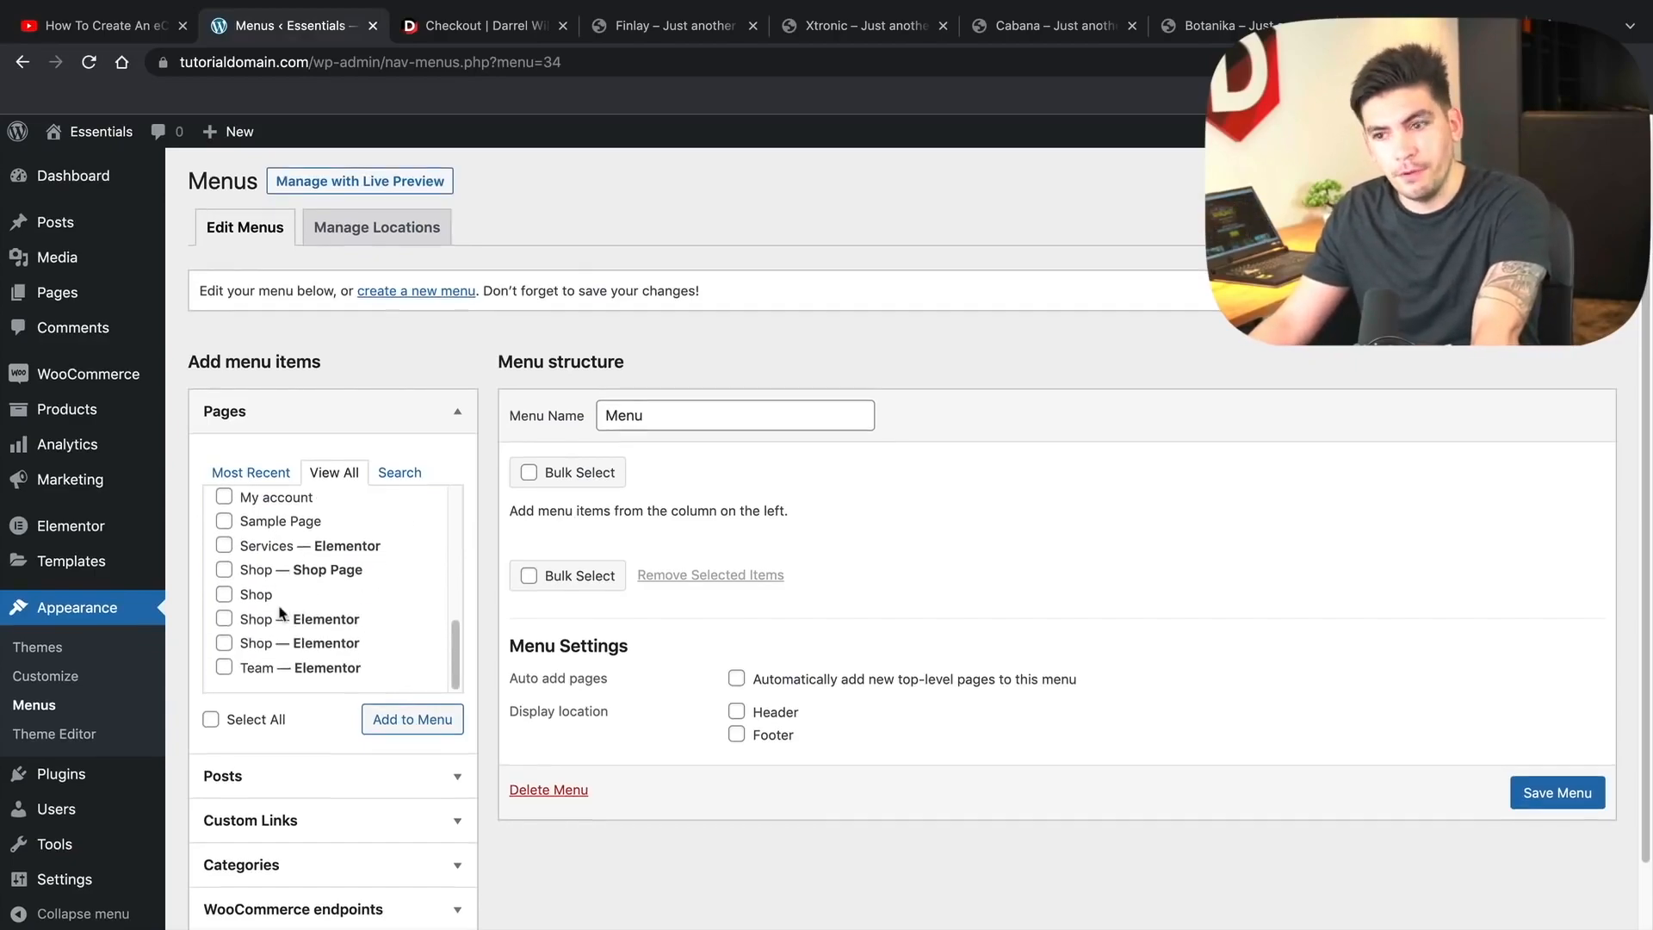
{"action": "scroll", "coordinate": [279, 613], "scroll_direction": "down", "scroll_amount": 1}
{"action": "left_click", "coordinate": [257, 669]}
{"action": "left_click", "coordinate": [255, 645]}
{"action": "left_click", "coordinate": [256, 621]}
{"action": "left_click", "coordinate": [436, 685]}
{"action": "left_click", "coordinate": [1545, 902]}
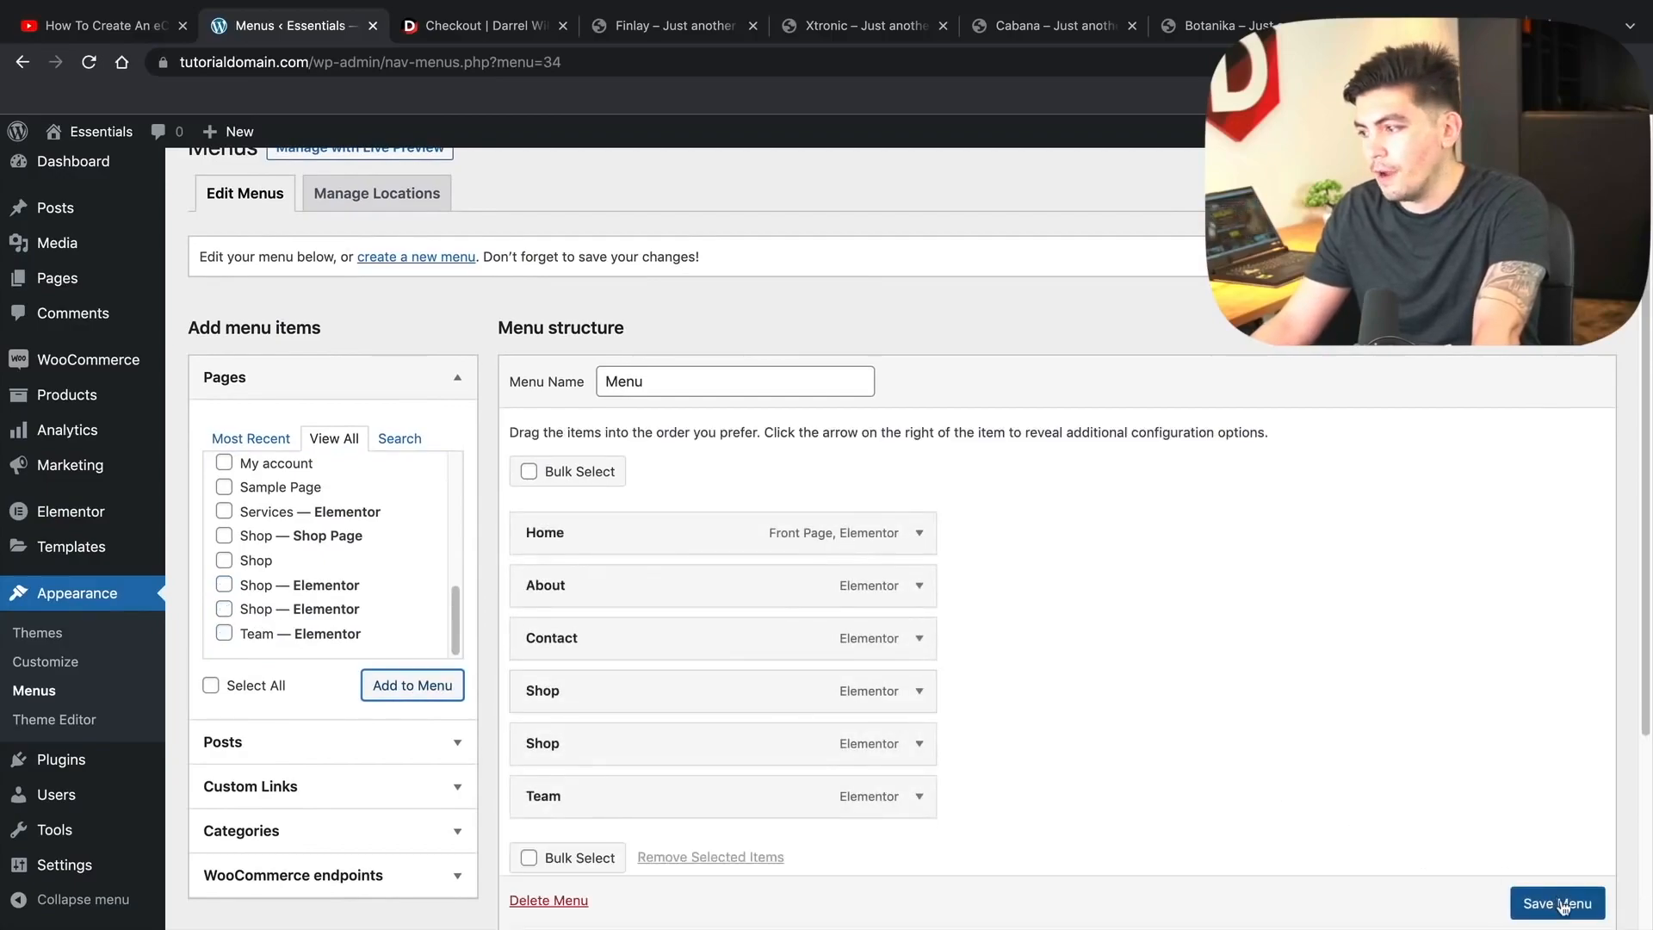
{"action": "scroll", "coordinate": [945, 679], "scroll_direction": "down", "scroll_amount": 2}
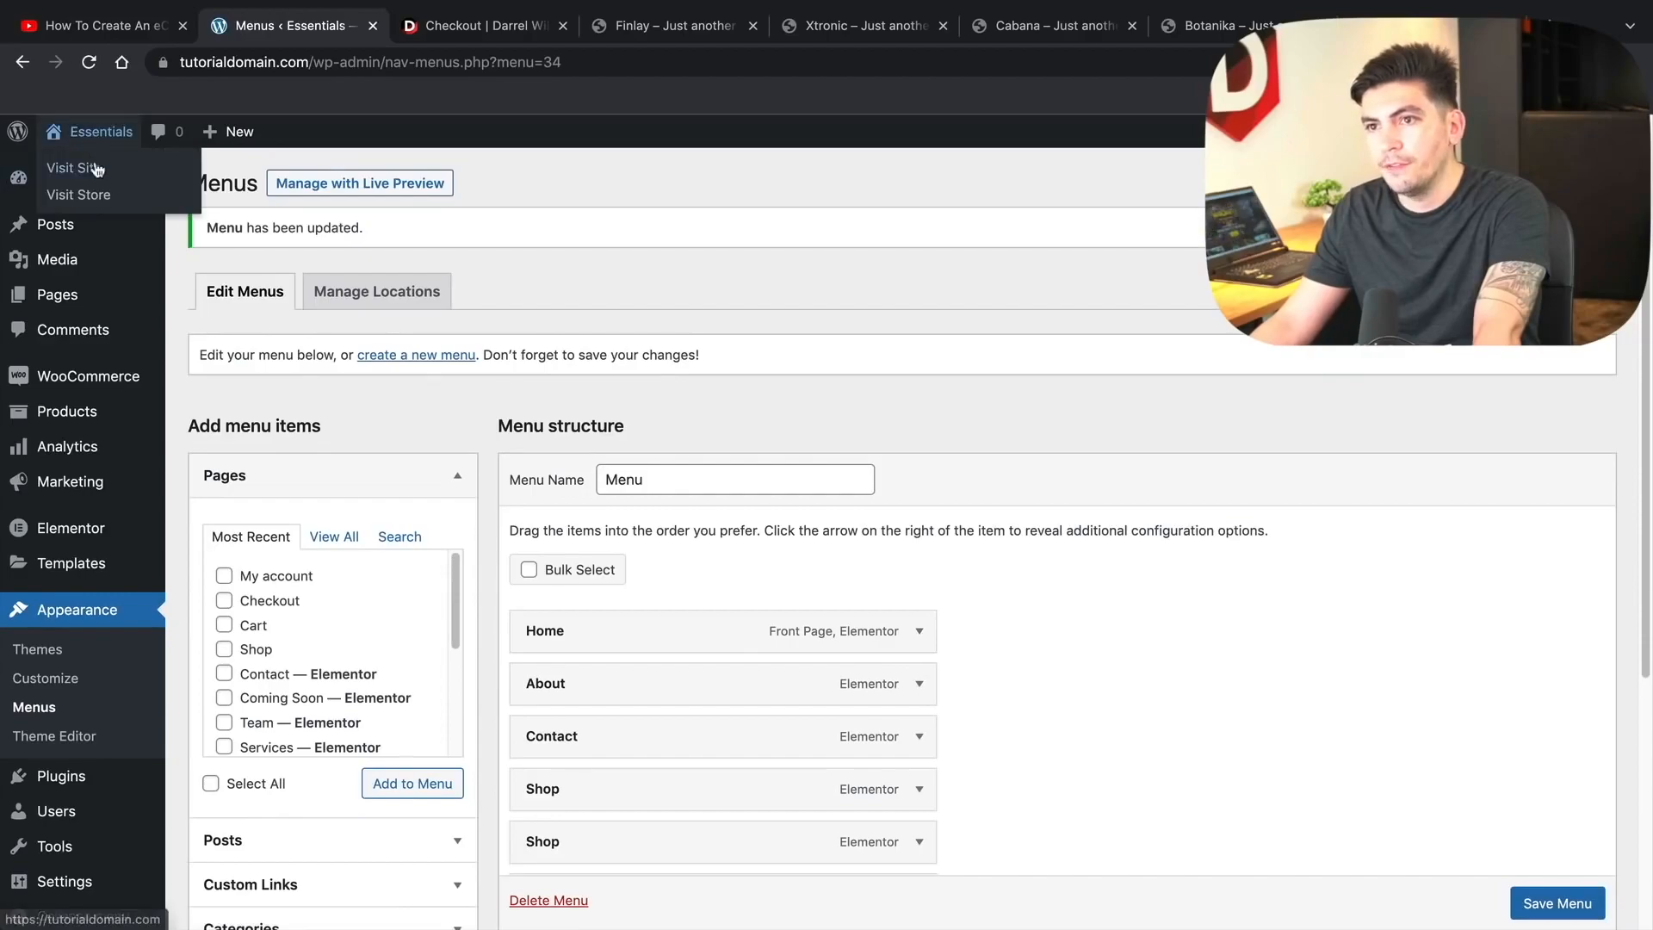
- Visit the live site and follow the SHOP header link to the Shop page
{"action": "left_click", "coordinate": [97, 168]}
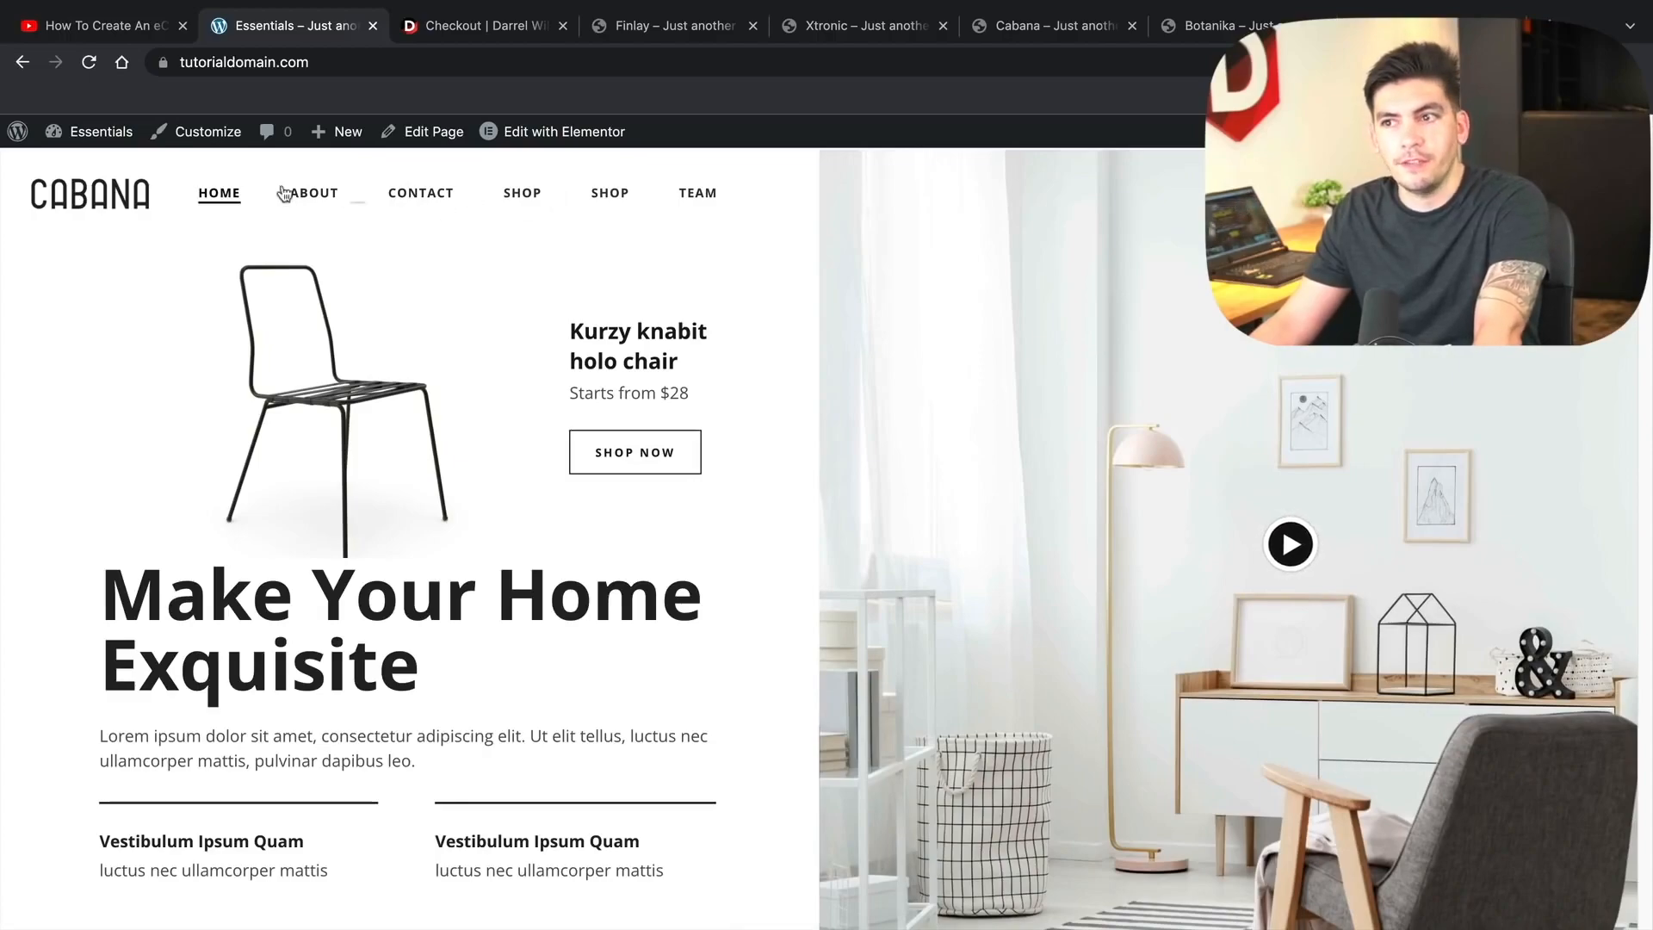
{"action": "left_click", "coordinate": [523, 198]}
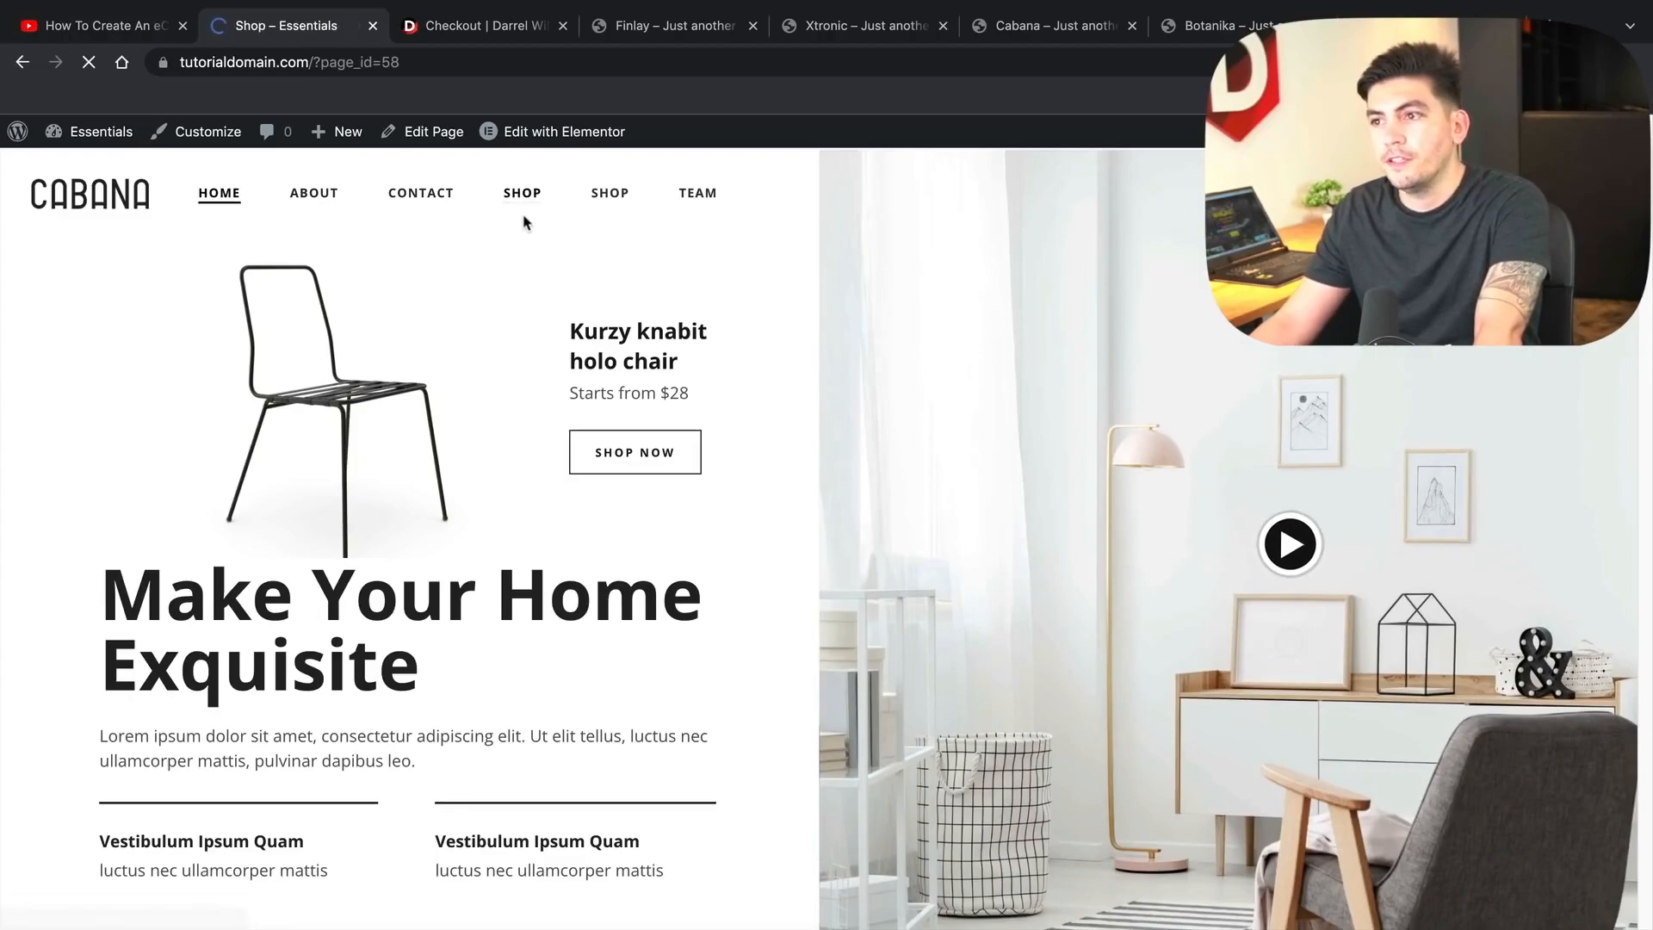
{"action": "scroll", "coordinate": [792, 571], "scroll_direction": "down", "scroll_amount": 15}
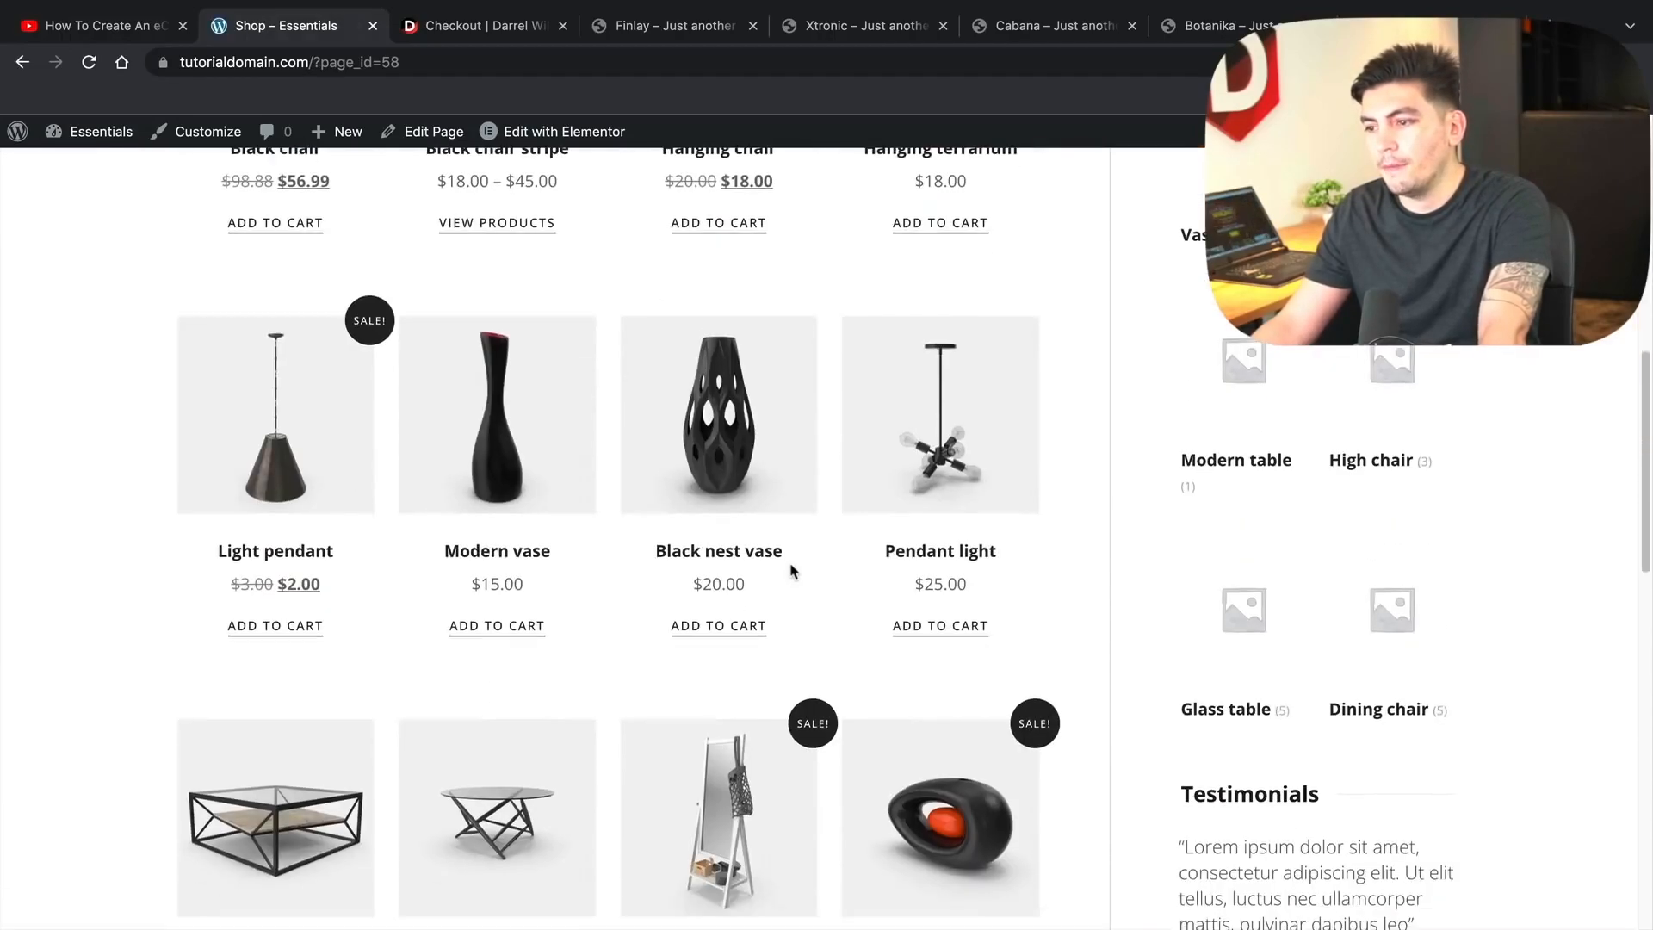
{"action": "scroll", "coordinate": [792, 571], "scroll_direction": "up", "scroll_amount": 7}
{"action": "scroll", "coordinate": [792, 571], "scroll_direction": "up", "scroll_amount": 10}
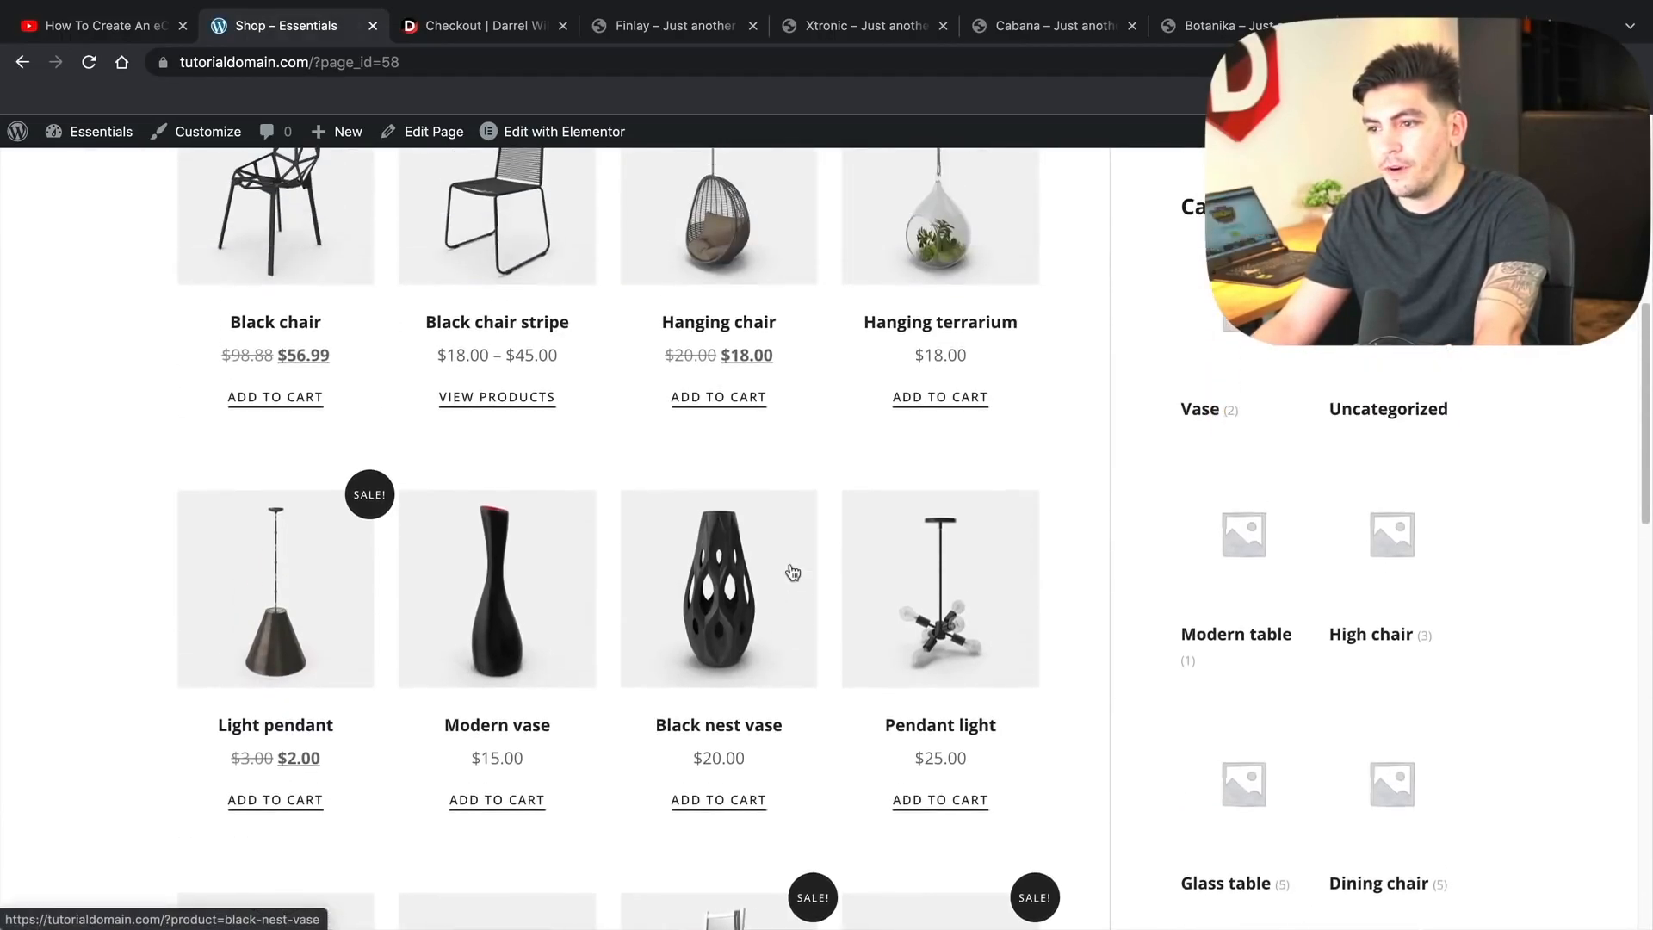
- Follow the TEAM header link and scroll through the Team page
{"action": "left_click", "coordinate": [707, 195]}
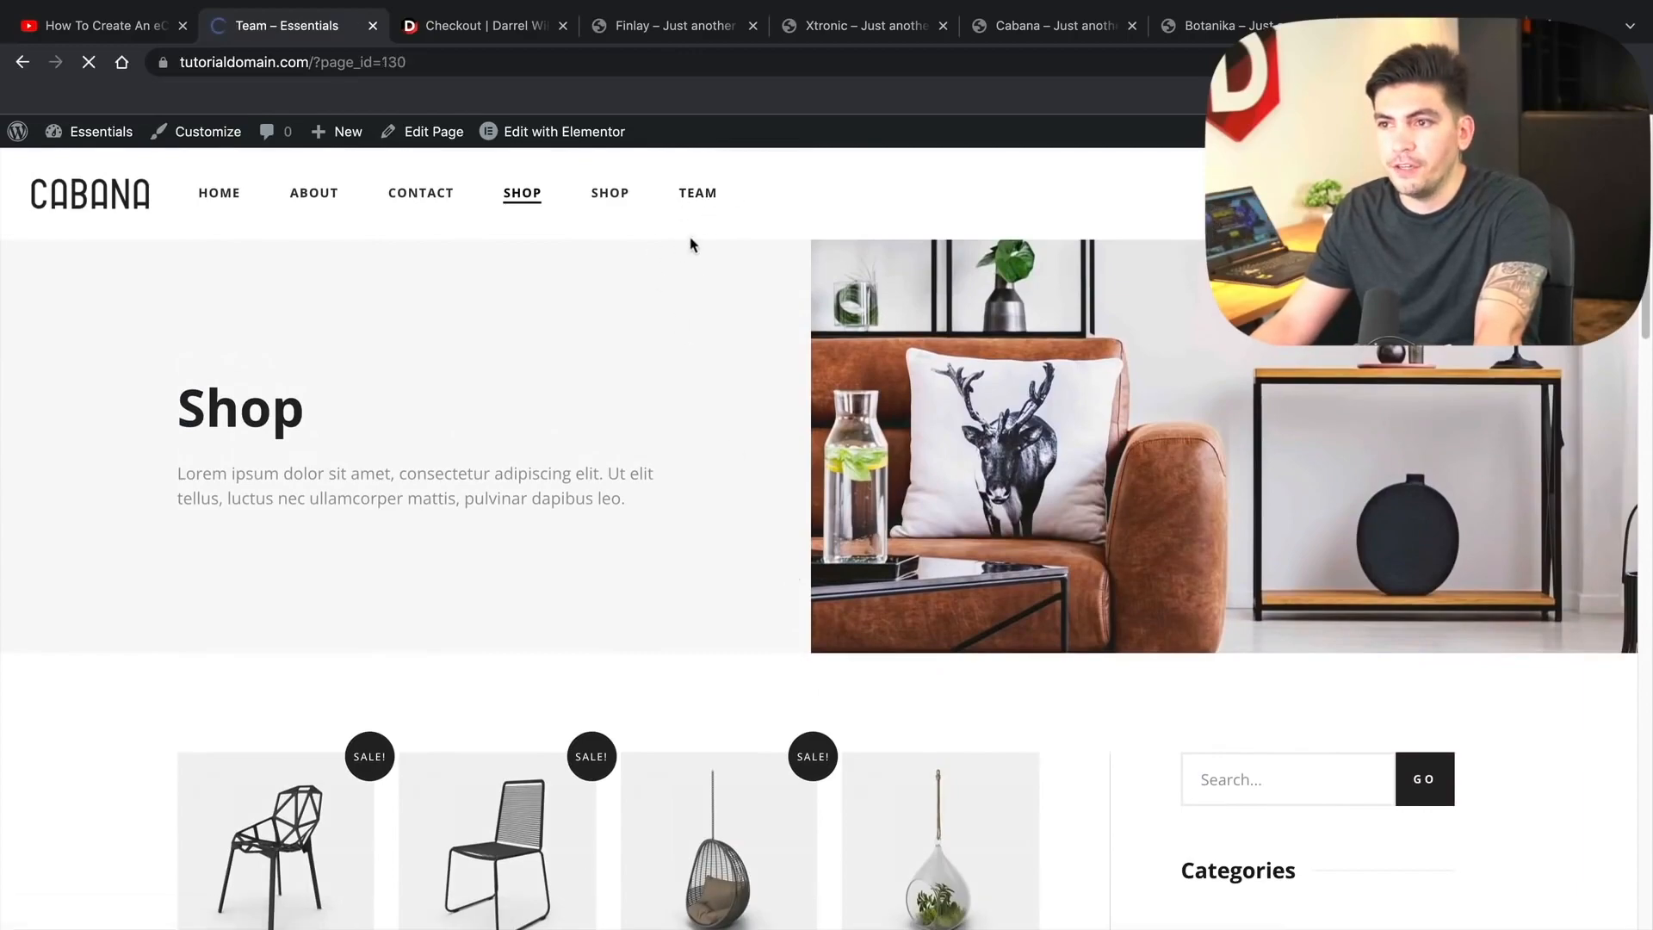
{"action": "scroll", "coordinate": [680, 435], "scroll_direction": "down", "scroll_amount": 20}
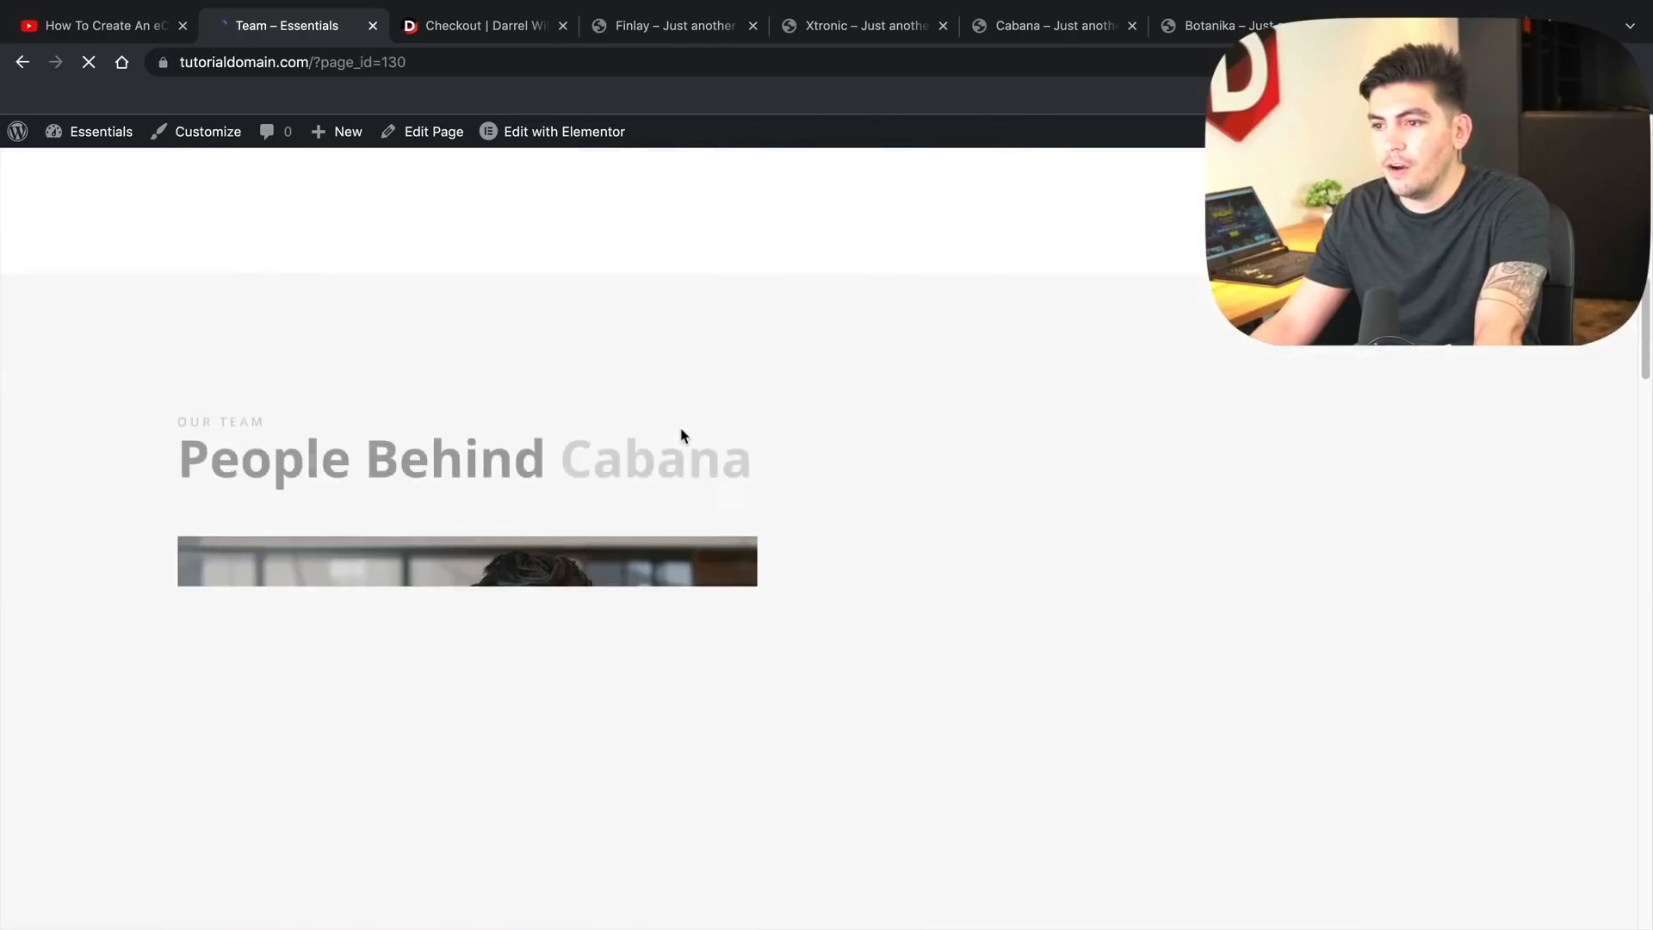
{"action": "left_click_drag", "start_coordinate": [1645, 536], "coordinate": [1646, 155]}
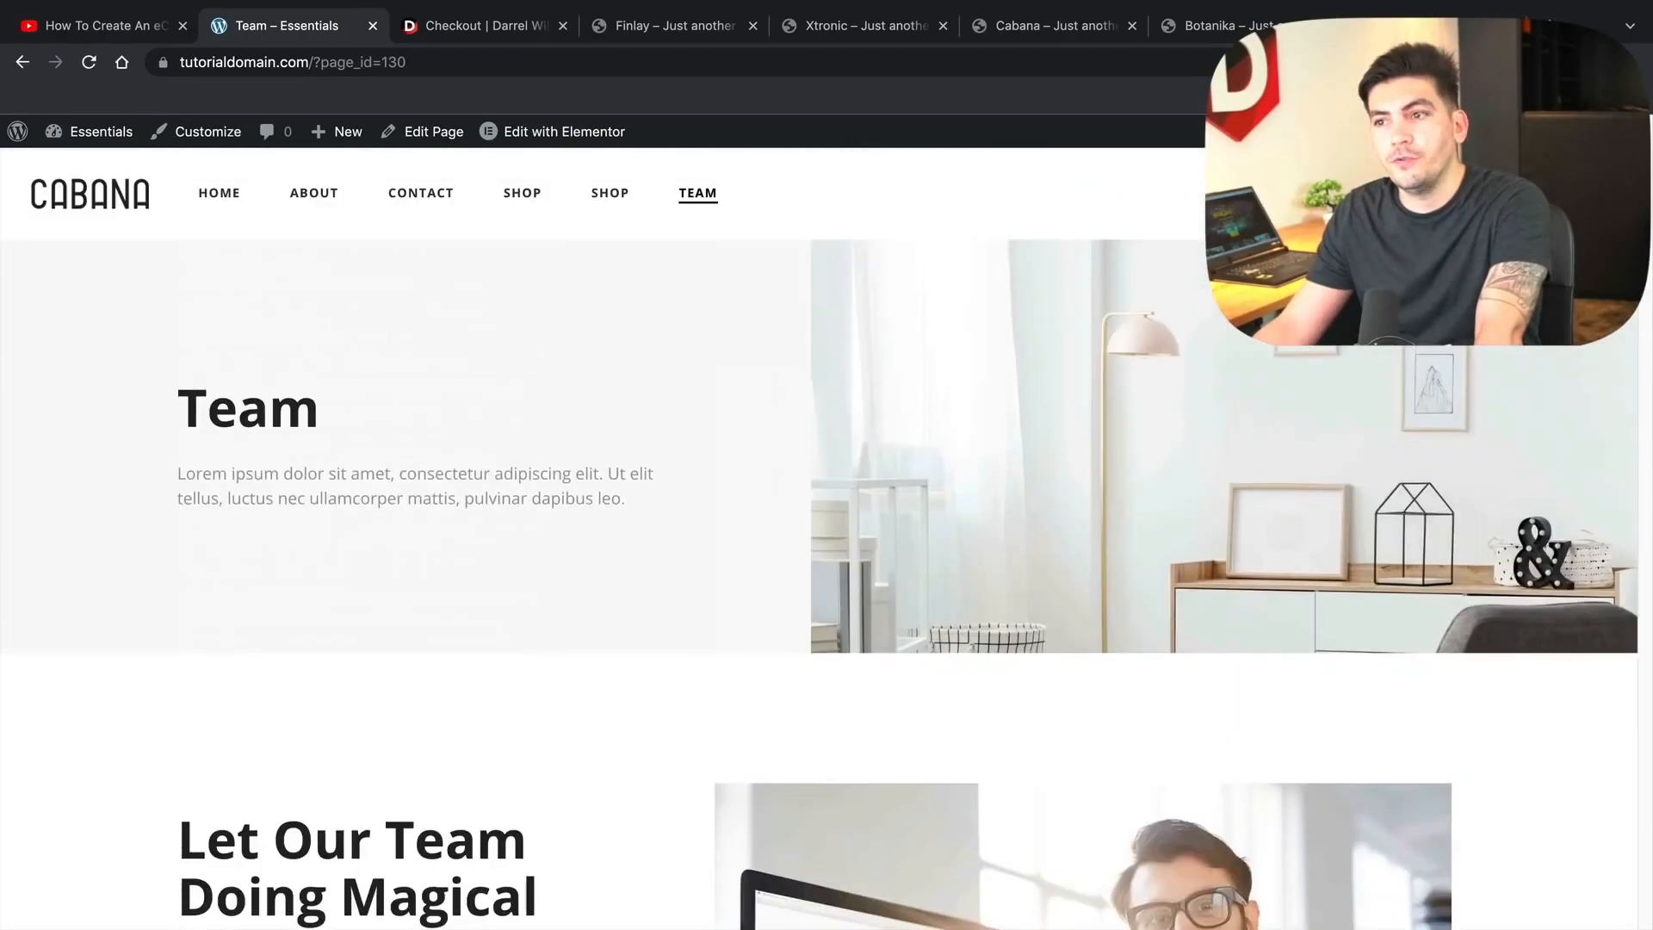
- Return to the Dashboard and go to Templates > Theme Builder
{"action": "mouse_move", "coordinate": [136, 140]}
{"action": "left_click", "coordinate": [121, 170]}
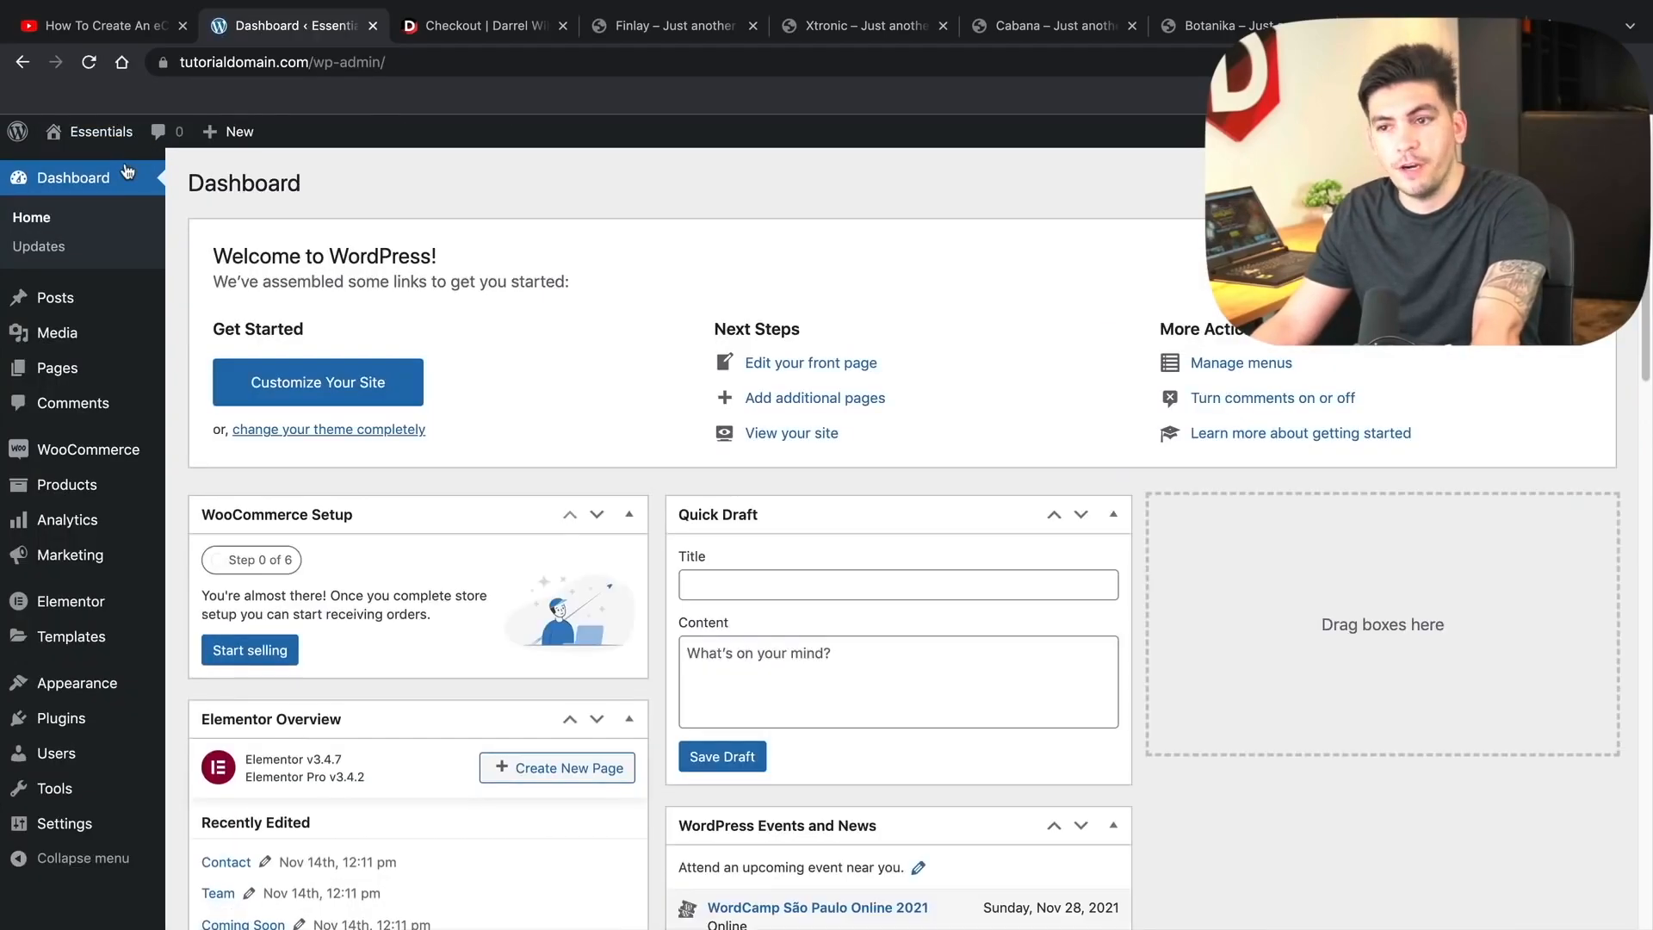
{"action": "mouse_move", "coordinate": [91, 692]}
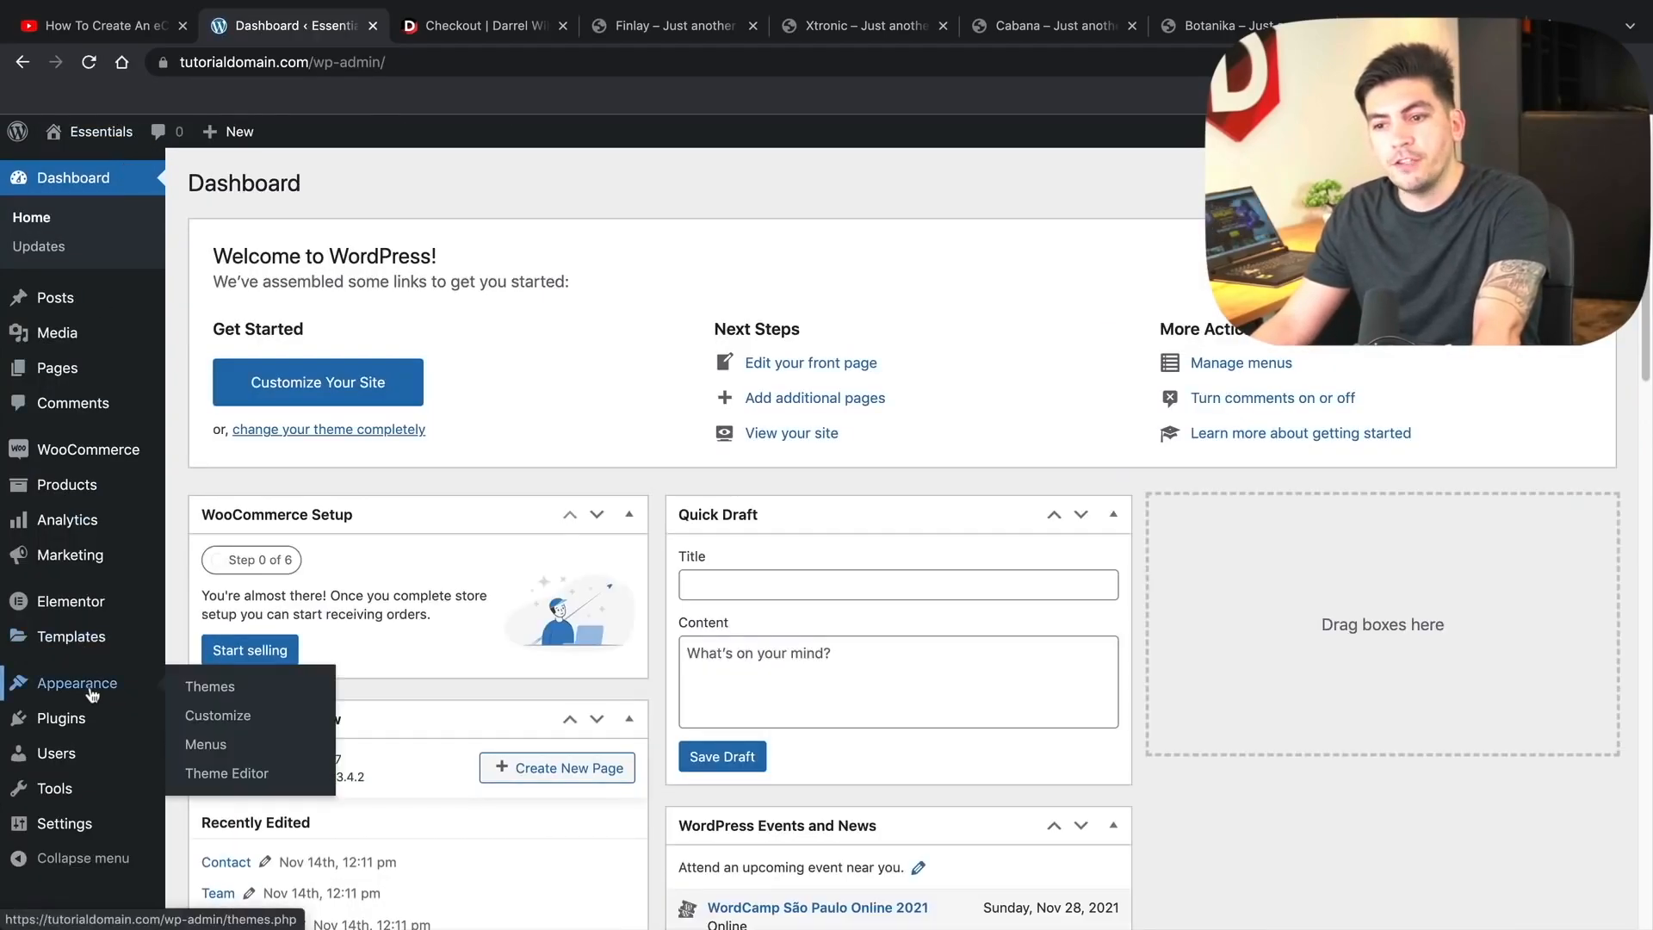
{"action": "mouse_move", "coordinate": [82, 616]}
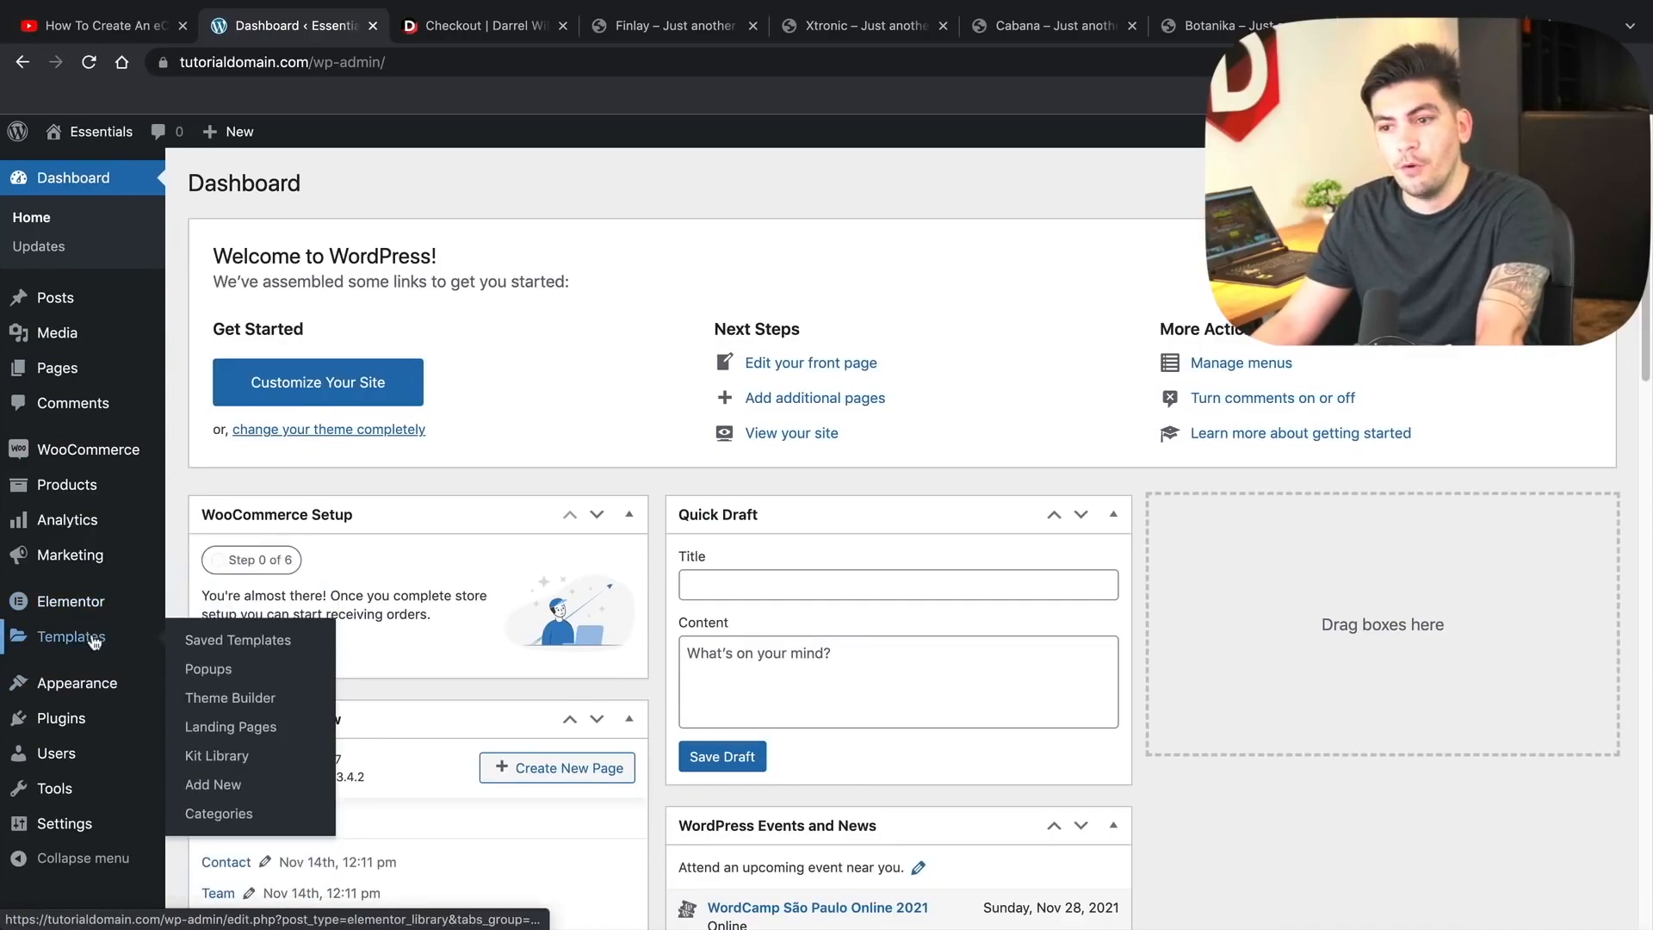
{"action": "left_click", "coordinate": [226, 701]}
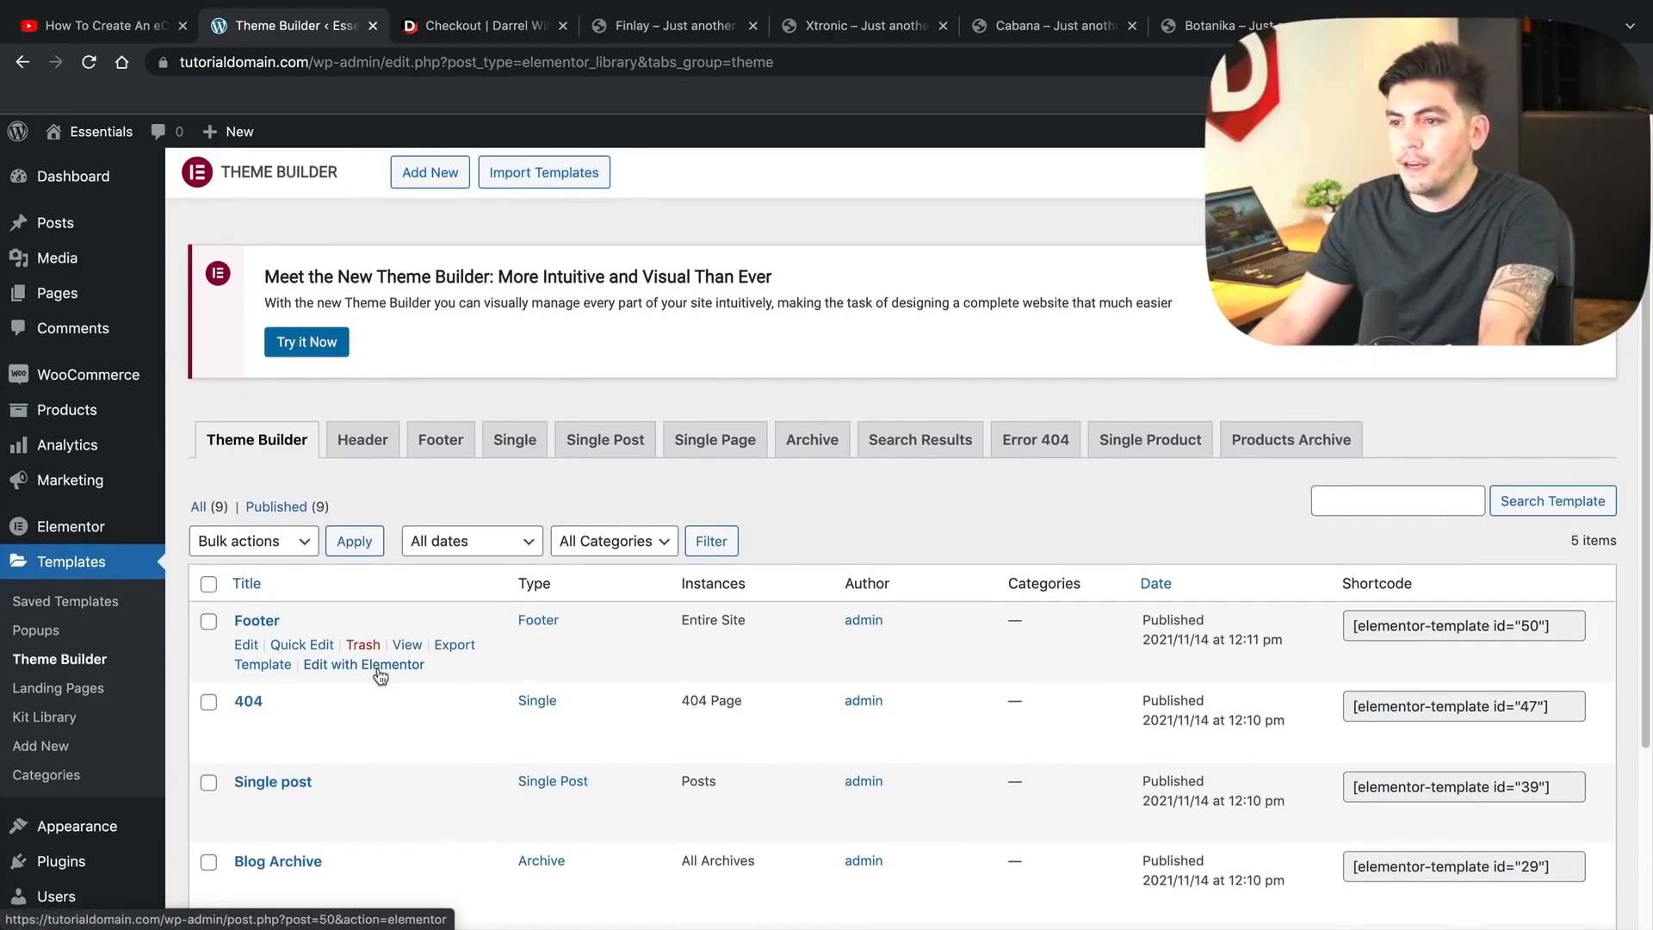
- Switch to the new Theme Builder interface listing Header, Blog Archive, Single post and 404
{"action": "scroll", "coordinate": [430, 671], "scroll_direction": "down", "scroll_amount": 2}
{"action": "scroll", "coordinate": [473, 671], "scroll_direction": "down", "scroll_amount": 1}
{"action": "scroll", "coordinate": [399, 509], "scroll_direction": "up", "scroll_amount": 3}
{"action": "left_click", "coordinate": [307, 342]}
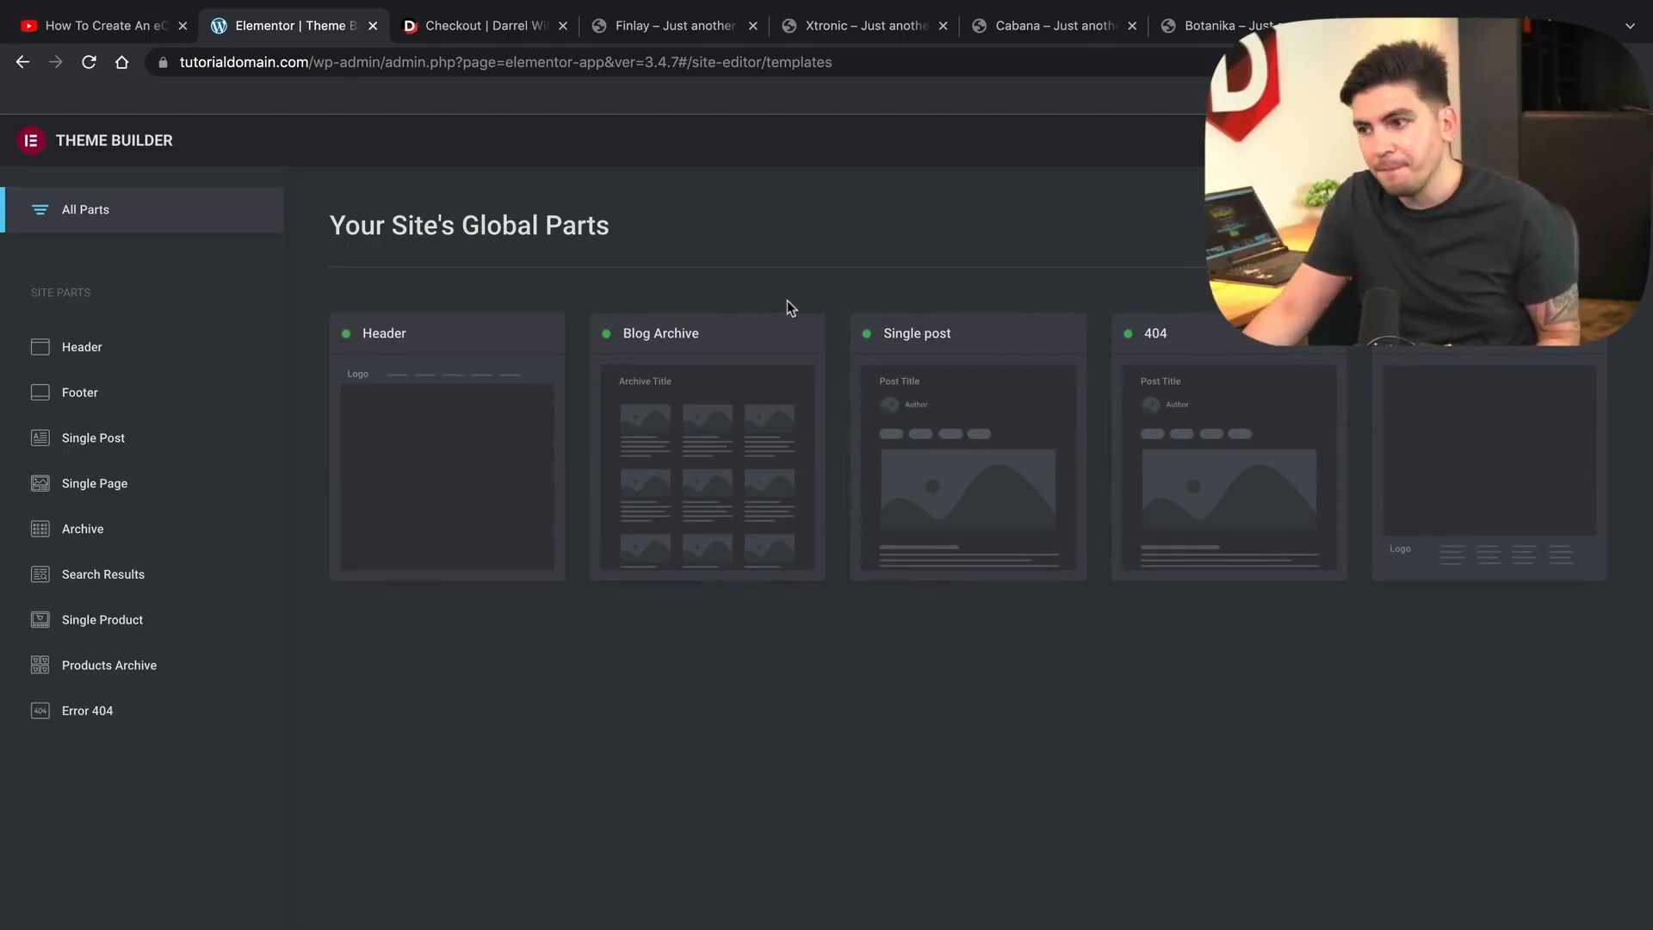
- Preview the Cabana Single post template, then go back to the Theme Builder template list
{"action": "left_click", "coordinate": [984, 415]}
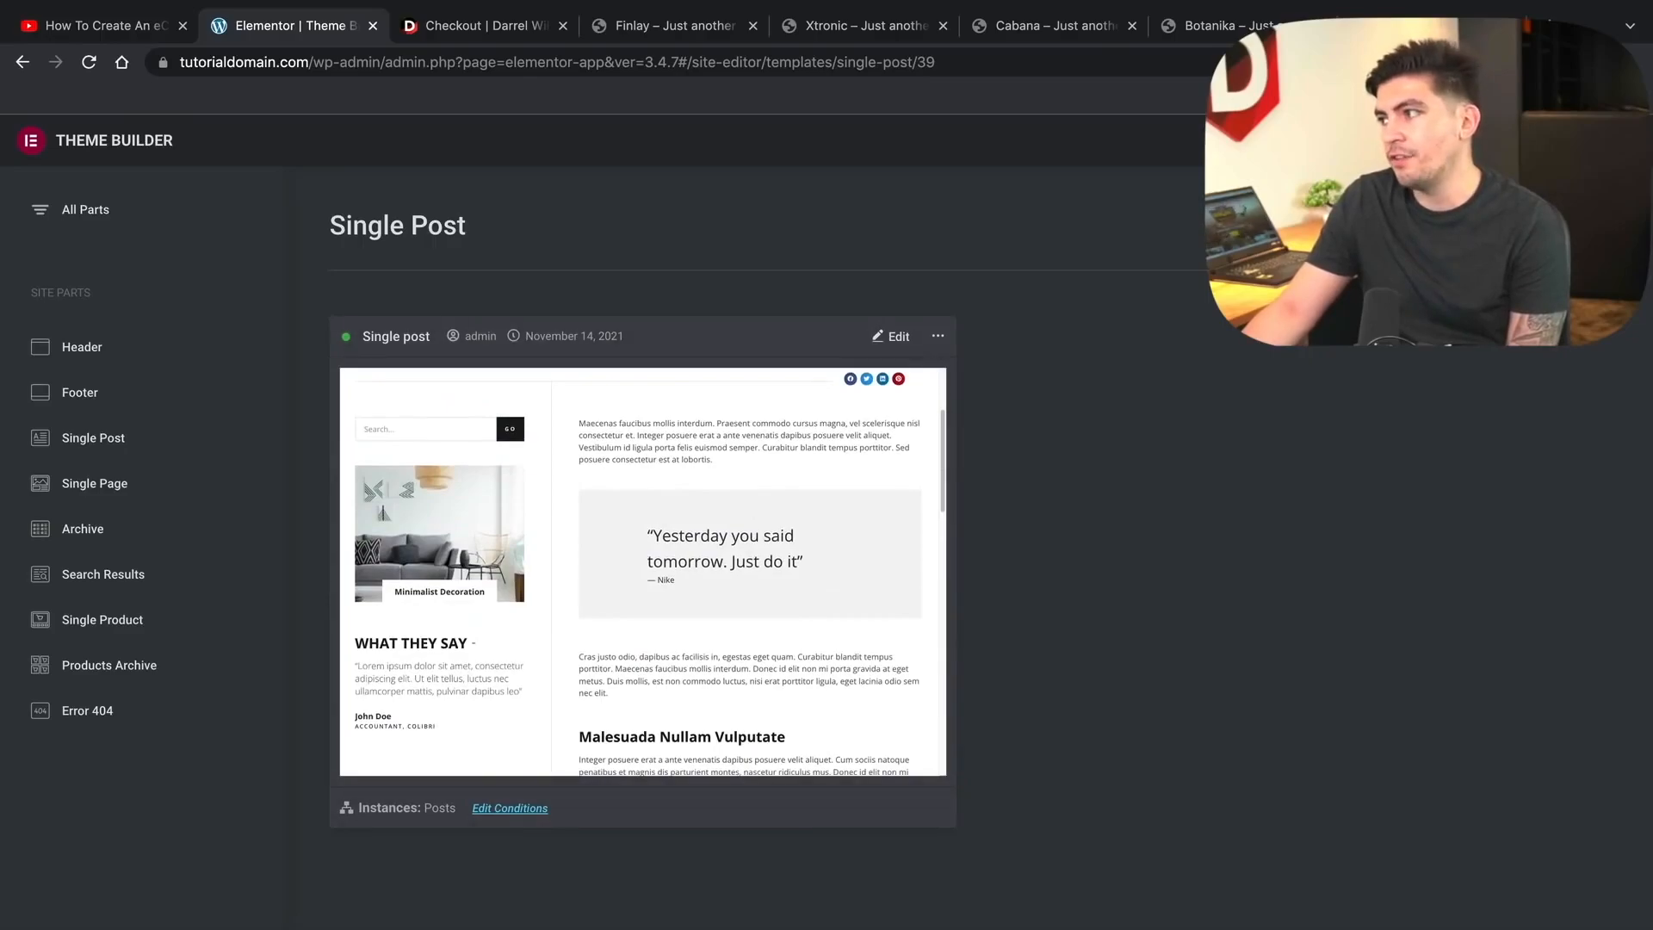
{"action": "left_click", "coordinate": [1622, 141]}
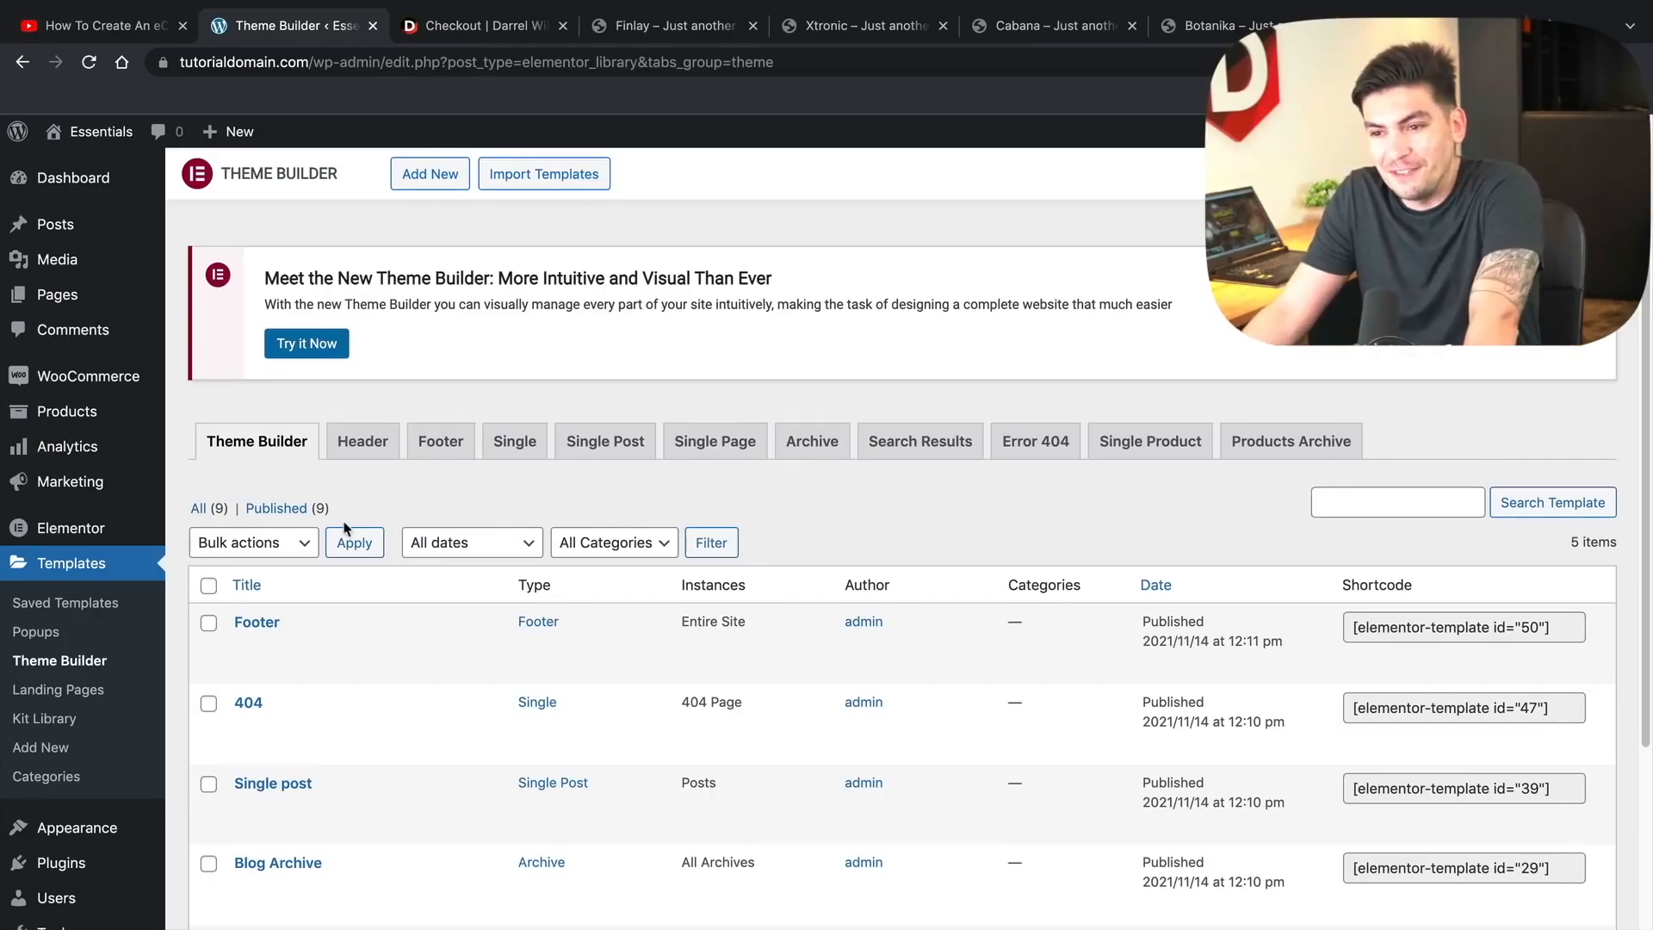
- Preview the Optin popup under Templates > Popups, then edit it with Elementor
{"action": "left_click", "coordinate": [57, 642]}
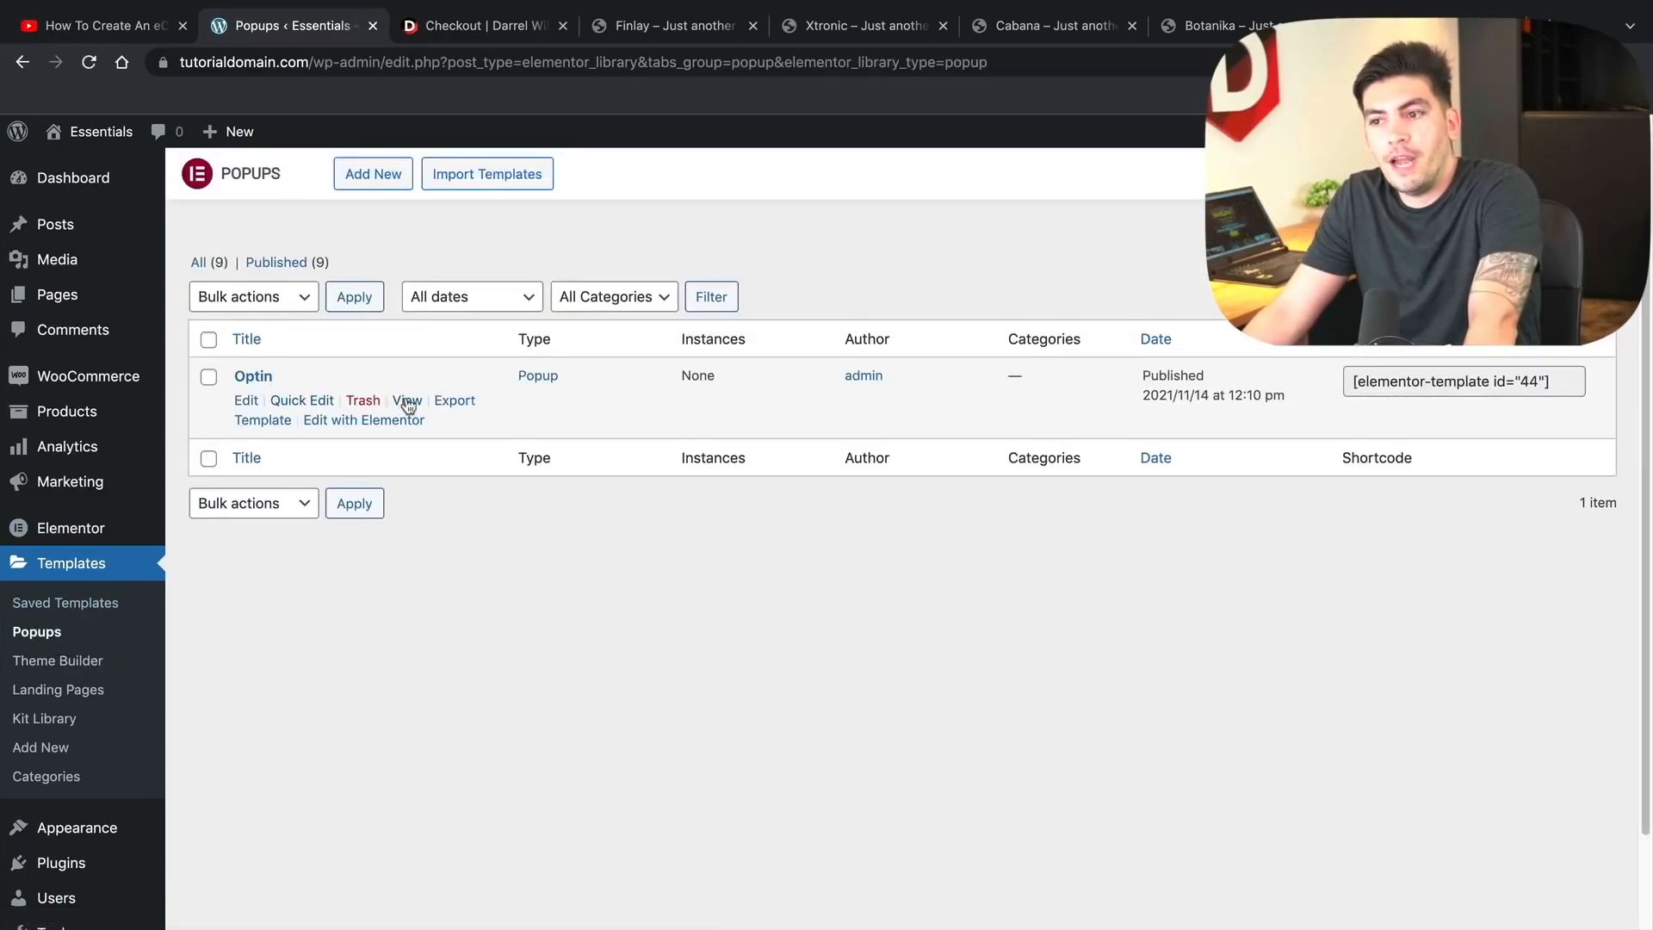
{"action": "left_click", "coordinate": [407, 402]}
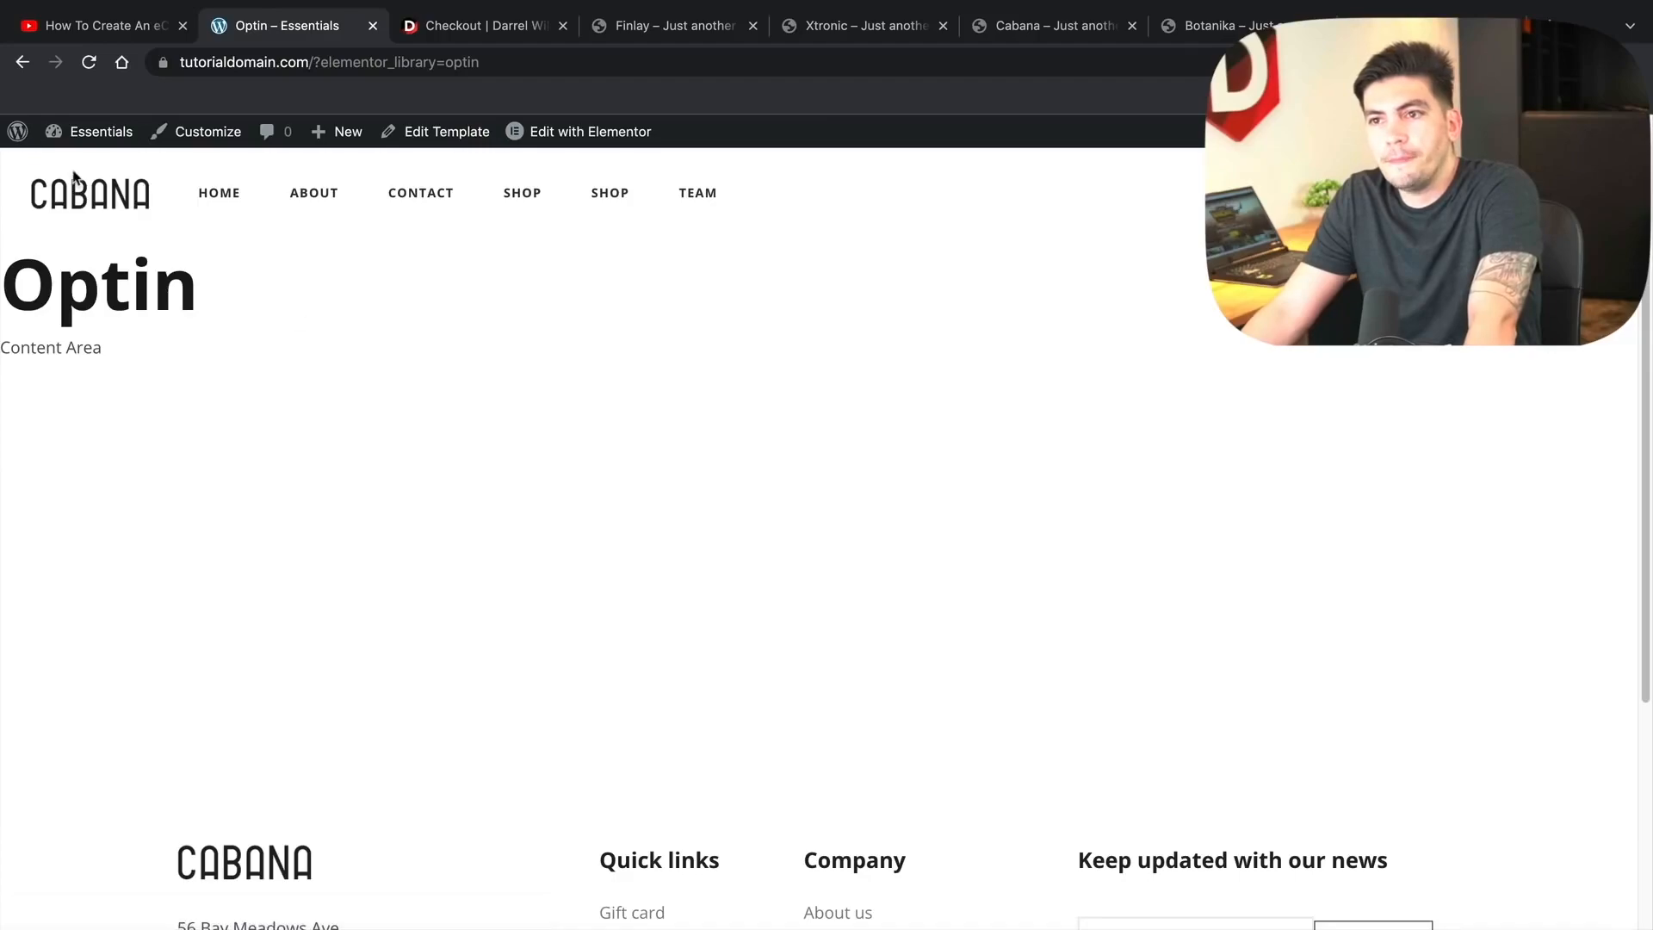
{"action": "left_click", "coordinate": [21, 68]}
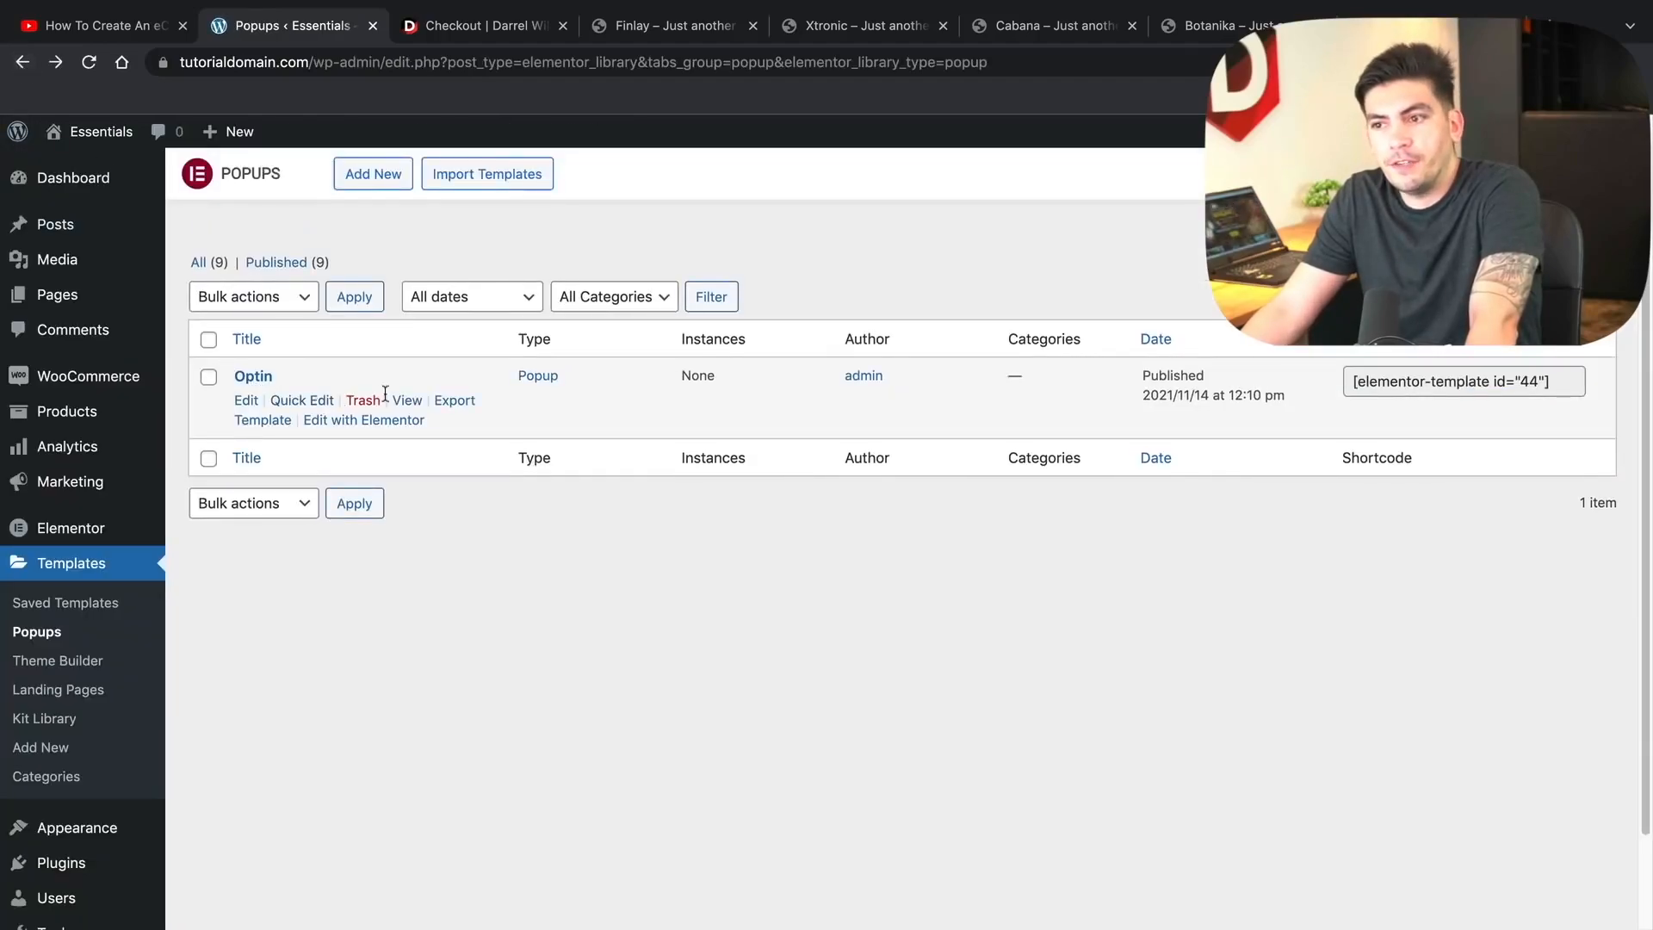
{"action": "left_click", "coordinate": [393, 420]}
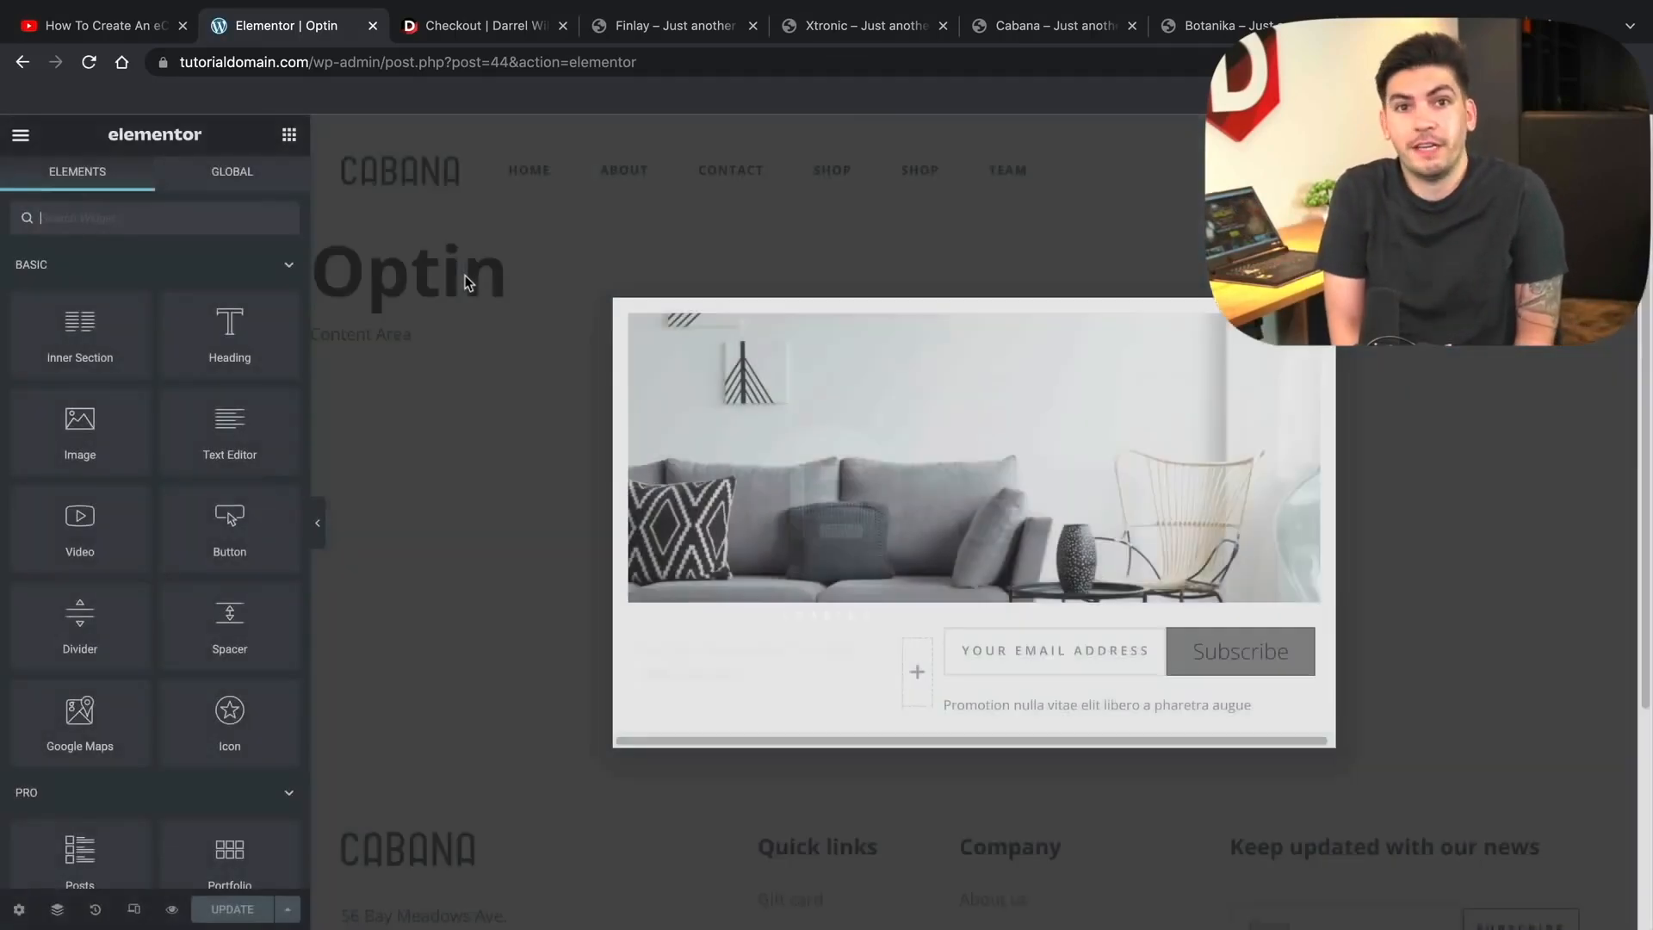
- Leave the Optin popup editor via View Page and go to the site's HOME page
{"action": "scroll", "coordinate": [931, 568], "scroll_direction": "down", "scroll_amount": 2}
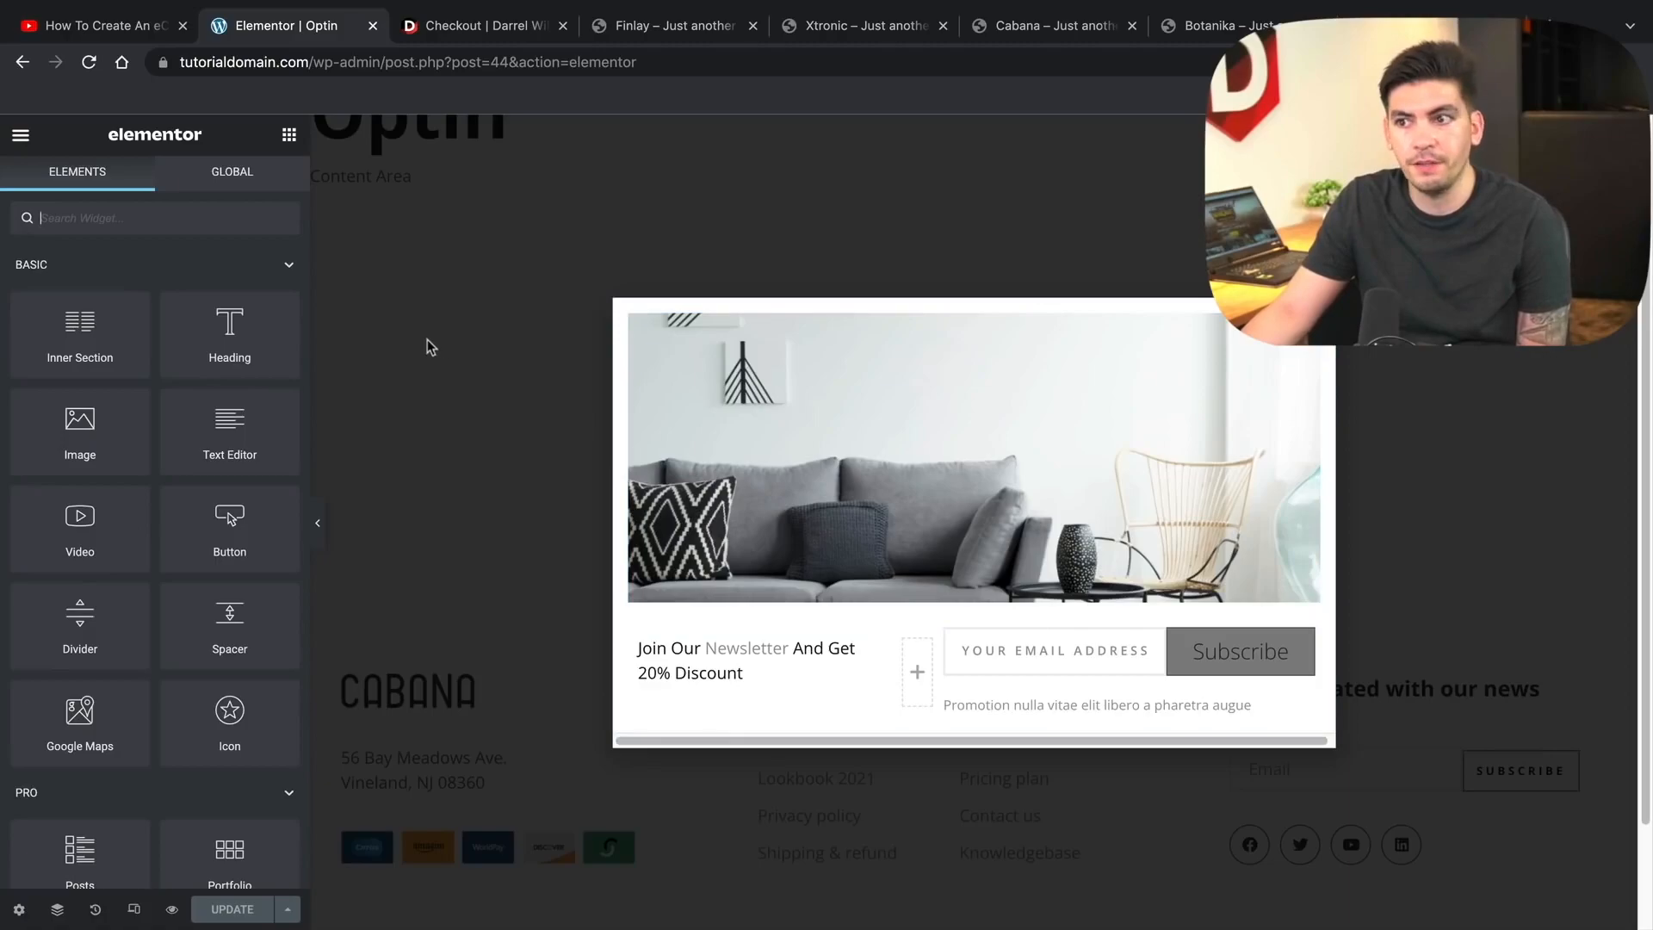
{"action": "left_click", "coordinate": [19, 136]}
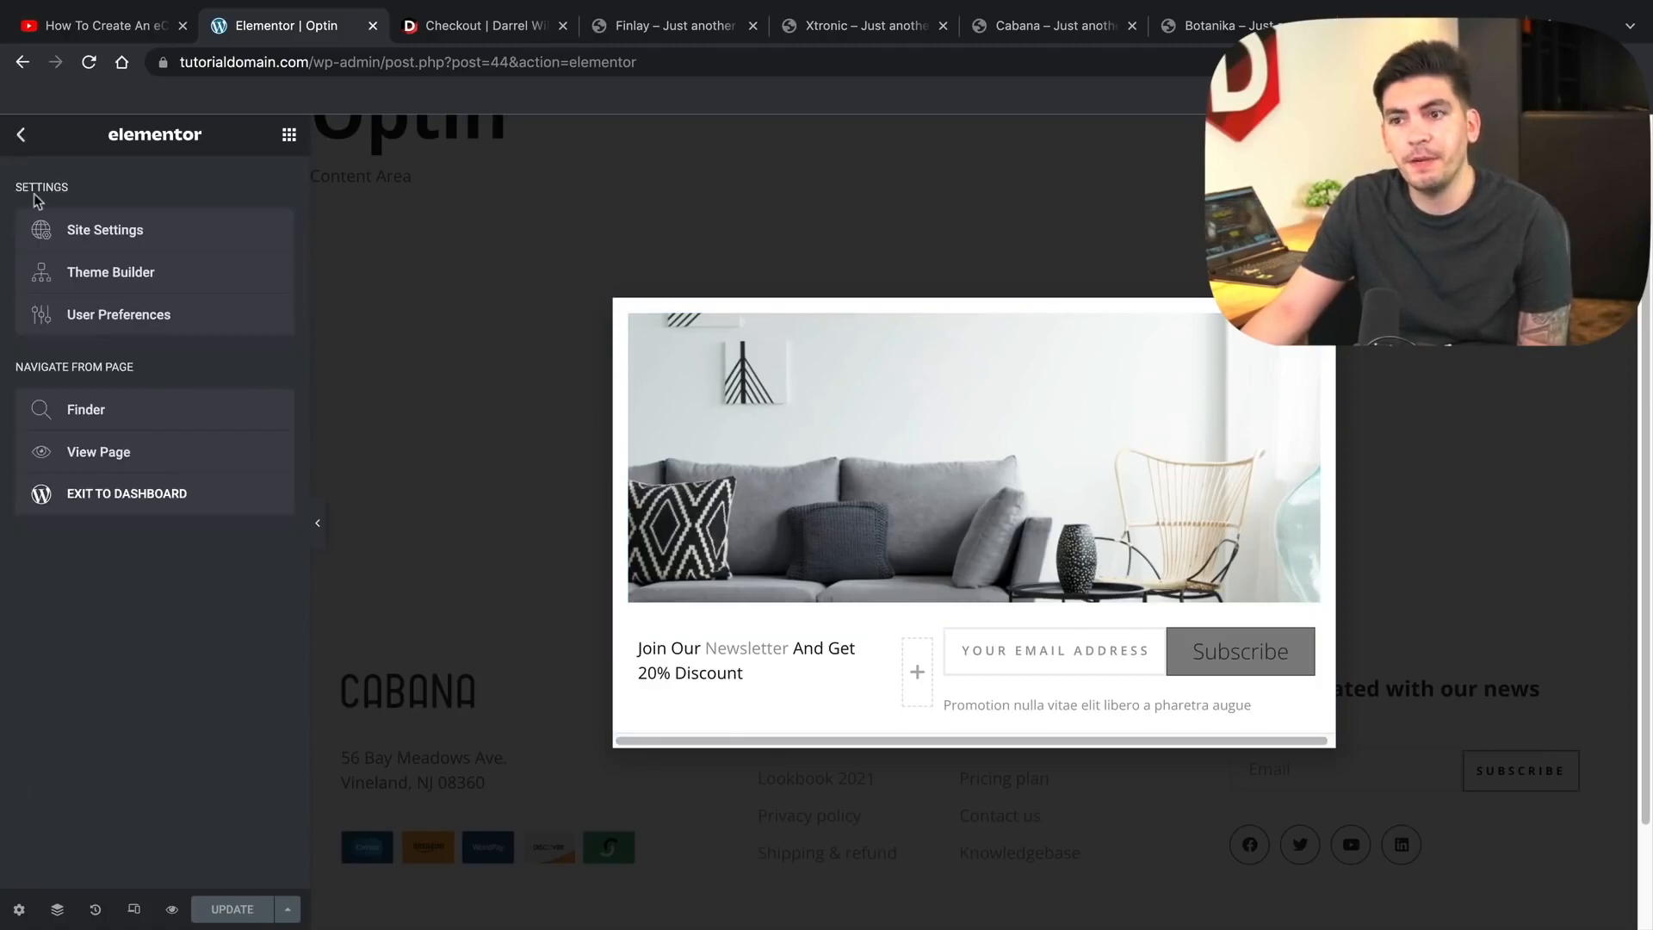
{"action": "left_click", "coordinate": [105, 446]}
{"action": "left_click", "coordinate": [226, 198]}
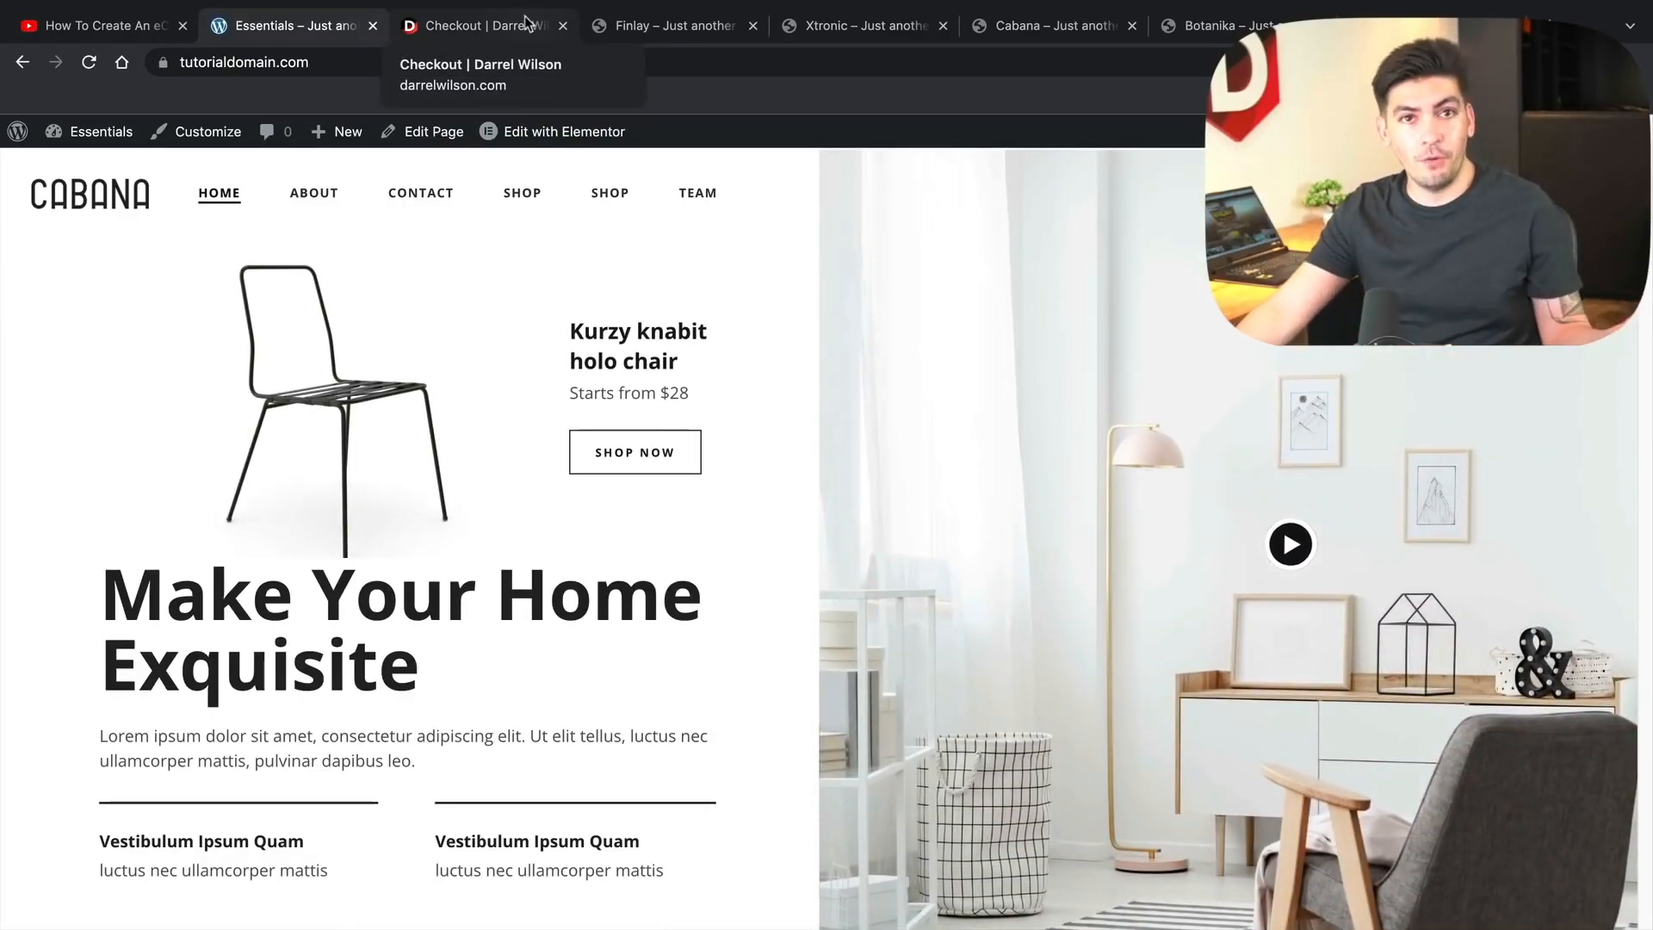
- Compare the Finlay and Xtronic demos, glance at checkout, and end on Finlay's 'Big Sale Today!' homepage
{"action": "left_click", "coordinate": [663, 40]}
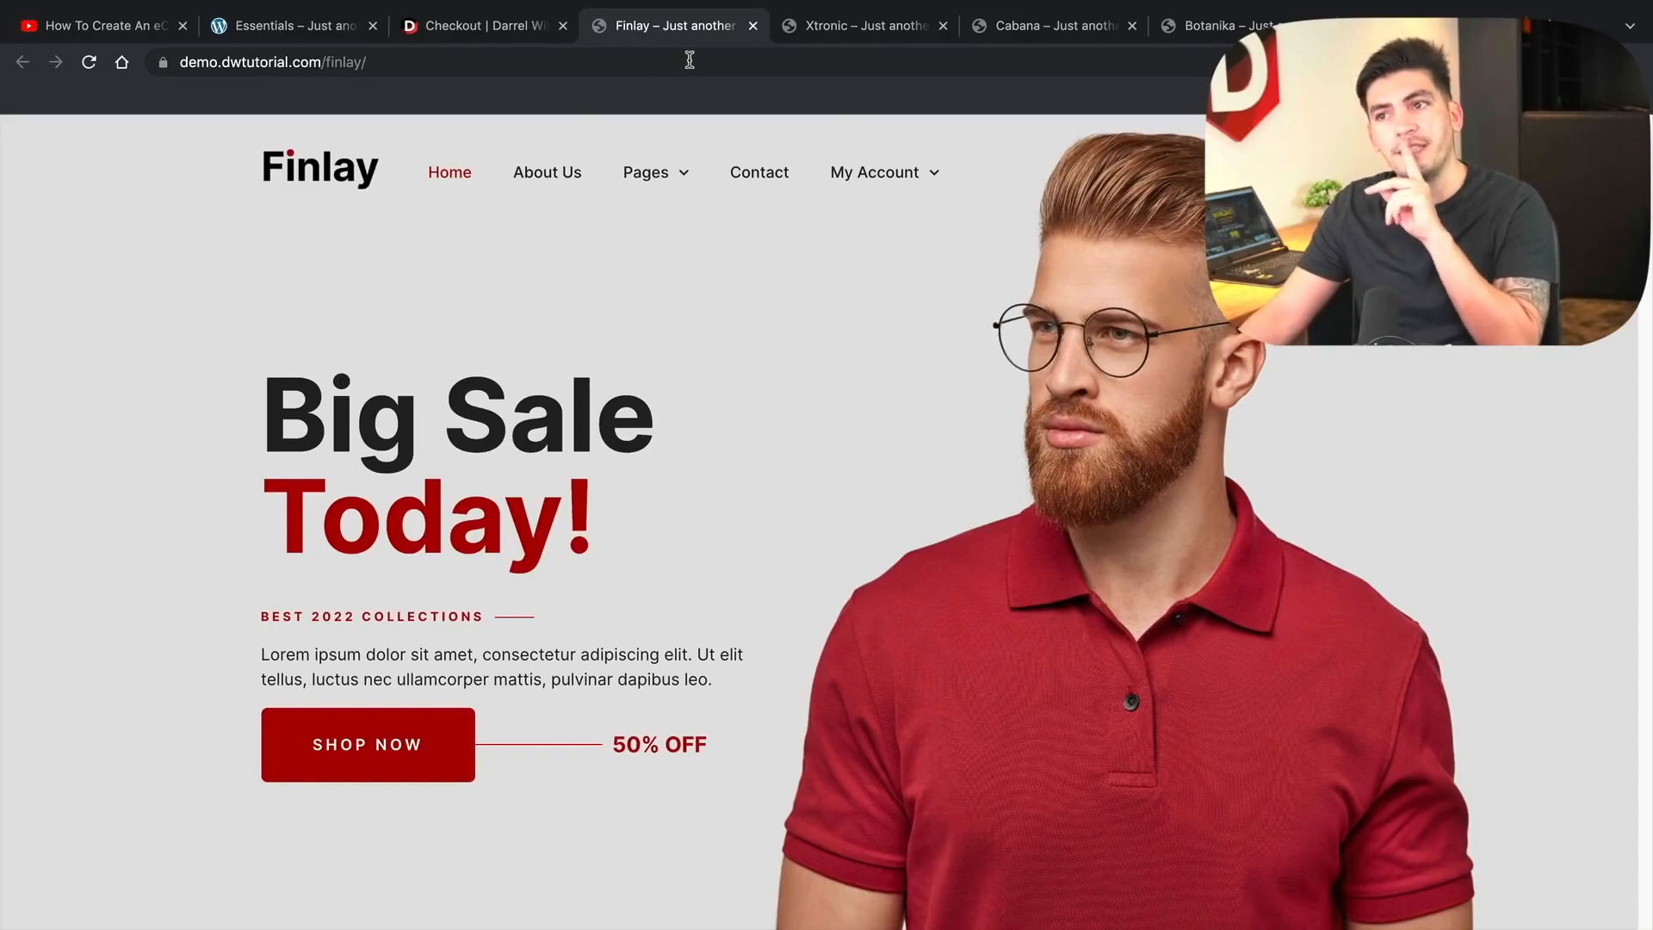
{"action": "left_click", "coordinate": [803, 33]}
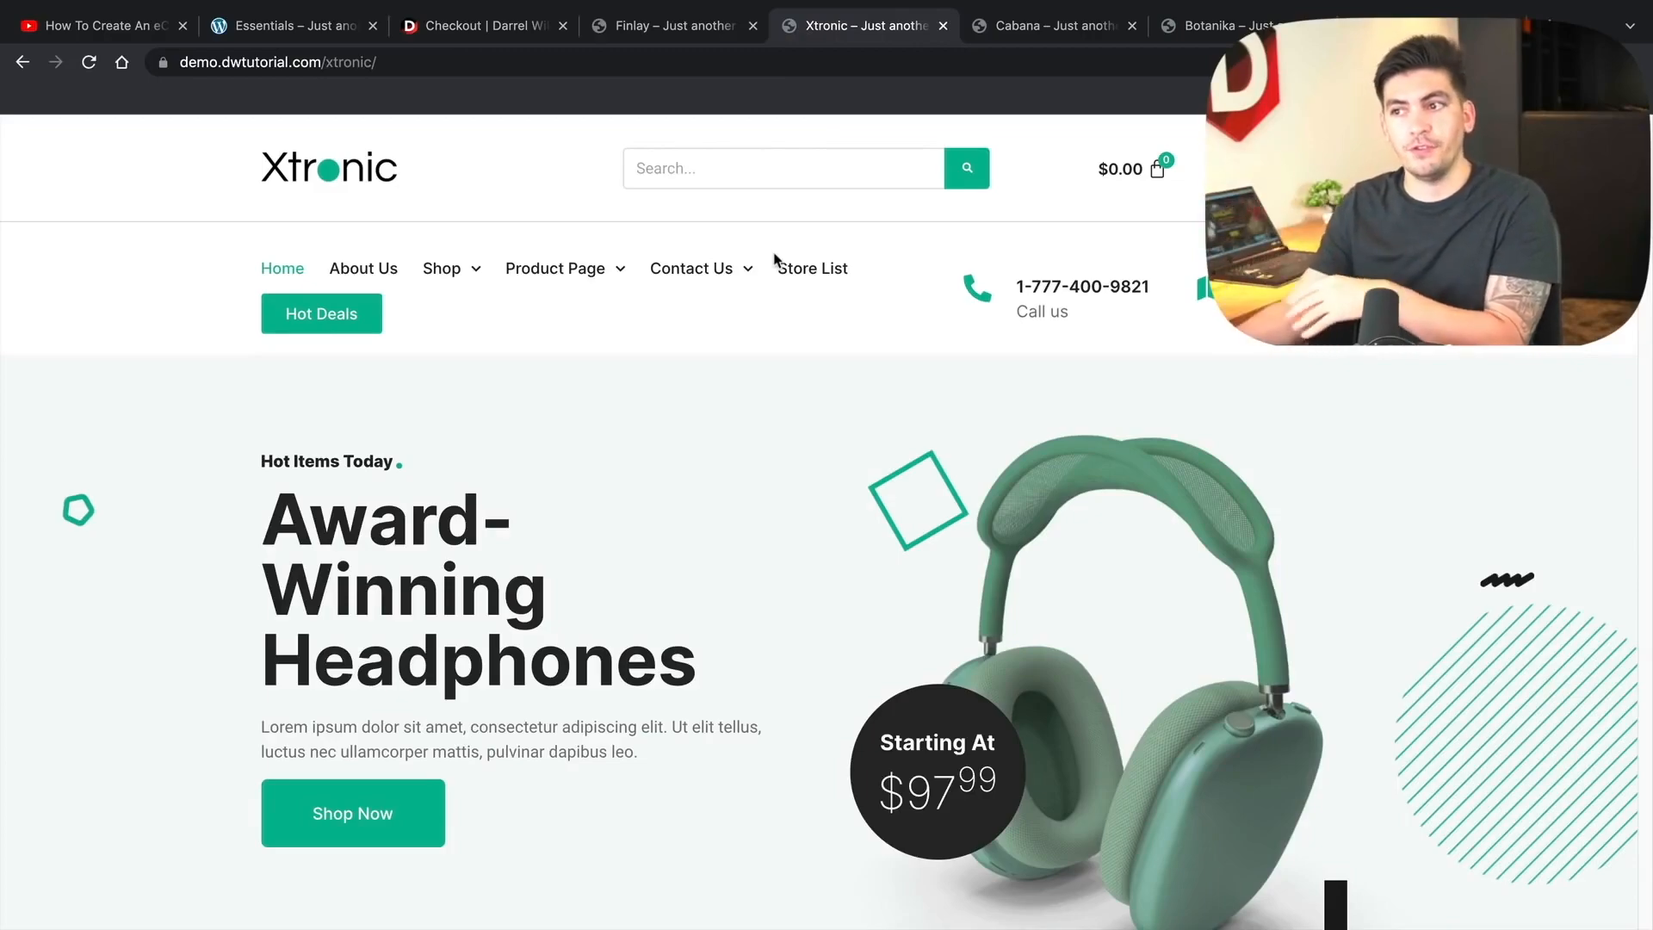
{"action": "mouse_move", "coordinate": [599, 270]}
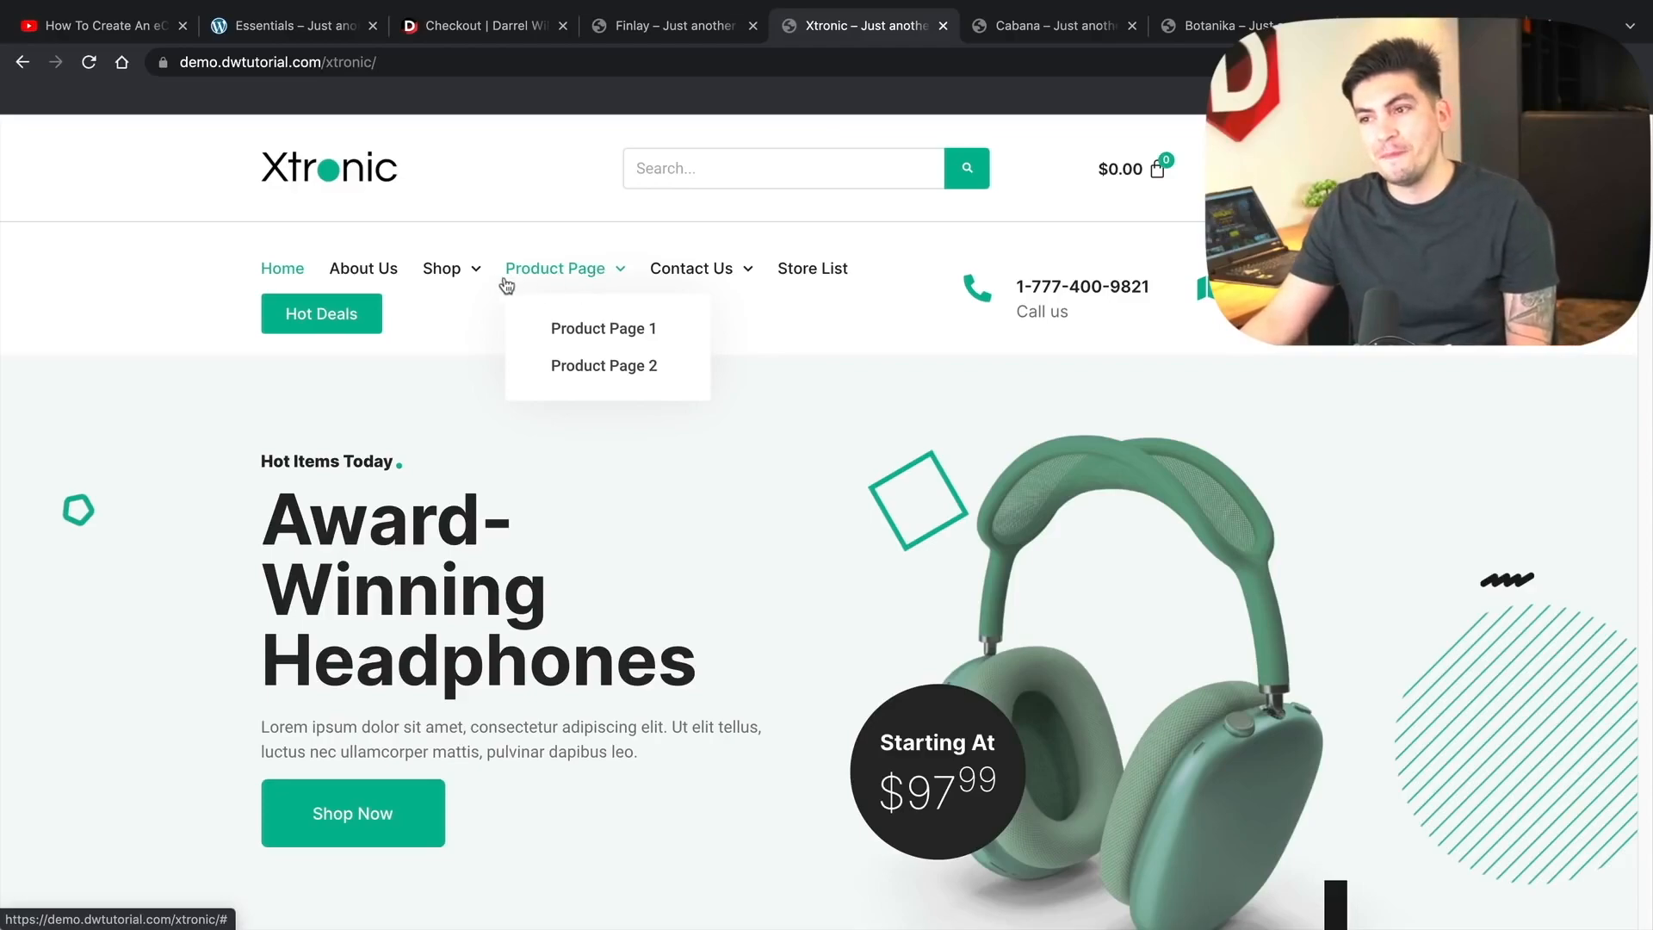
{"action": "mouse_move", "coordinate": [478, 284]}
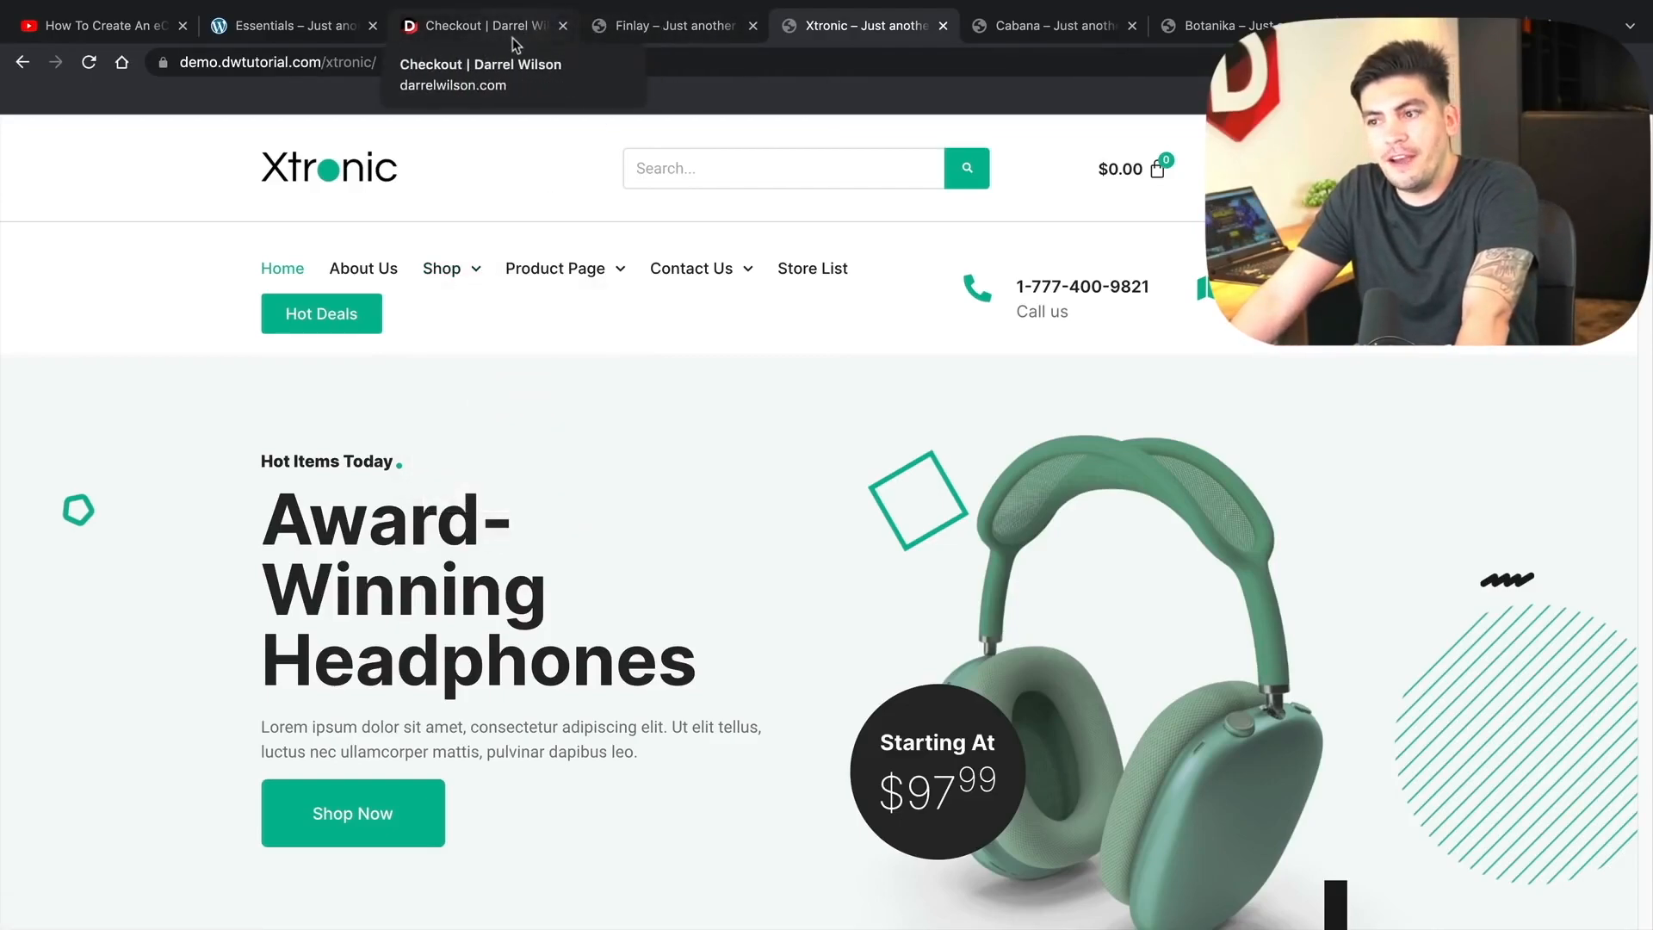
{"action": "left_click", "coordinate": [513, 38]}
{"action": "left_click", "coordinate": [670, 31]}
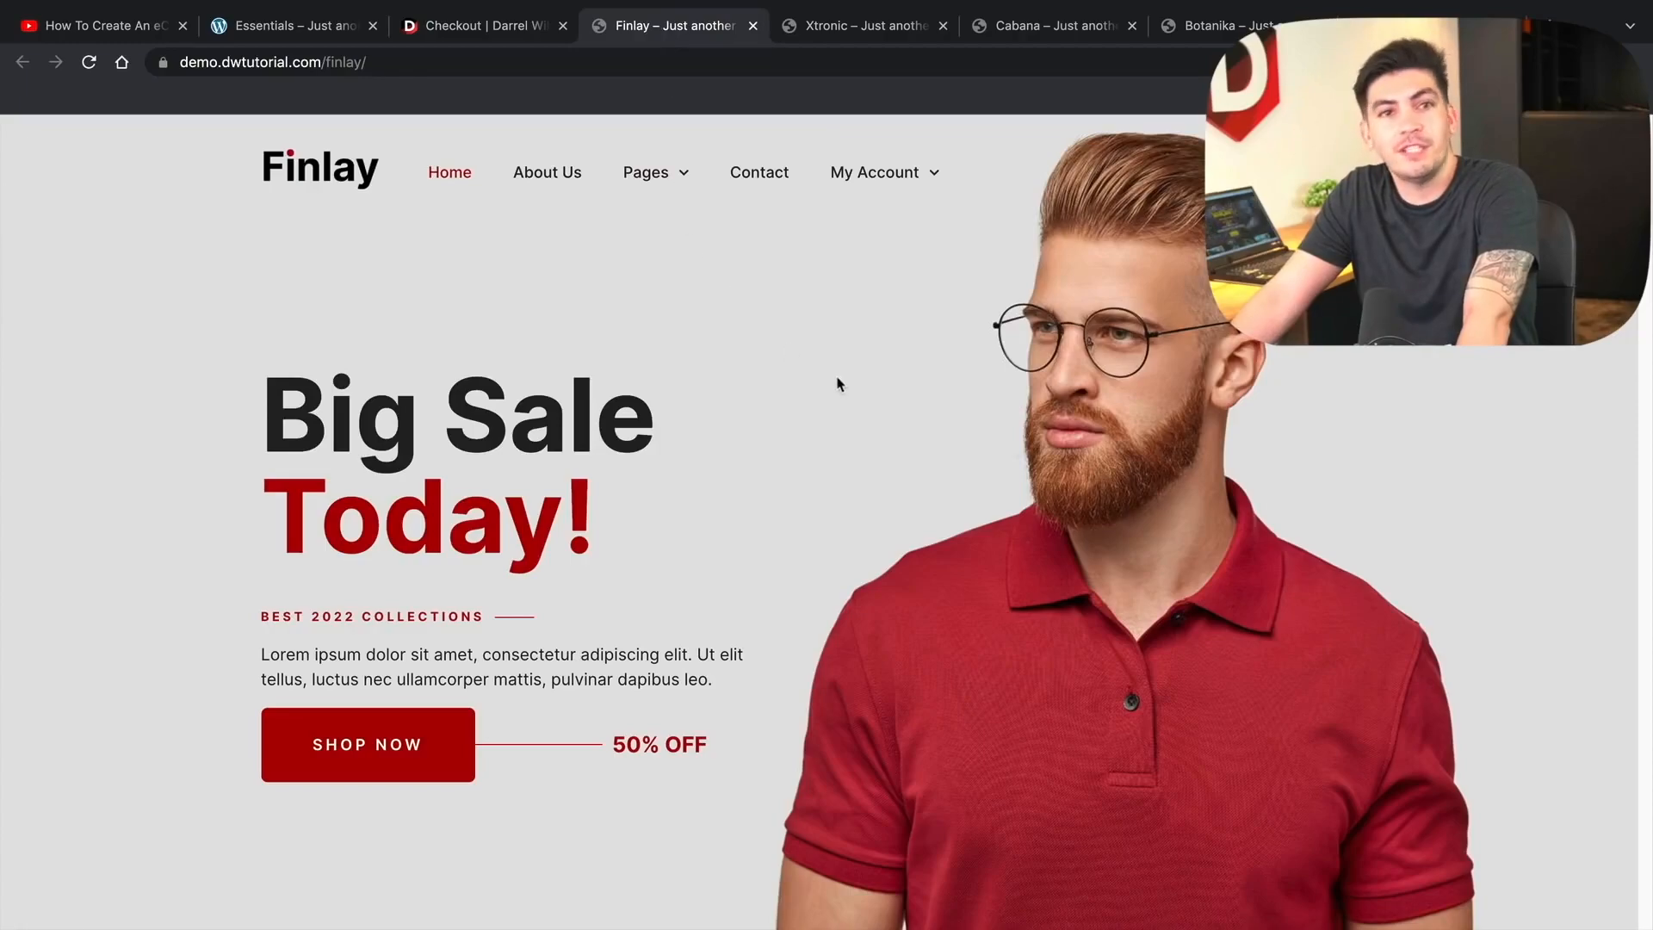